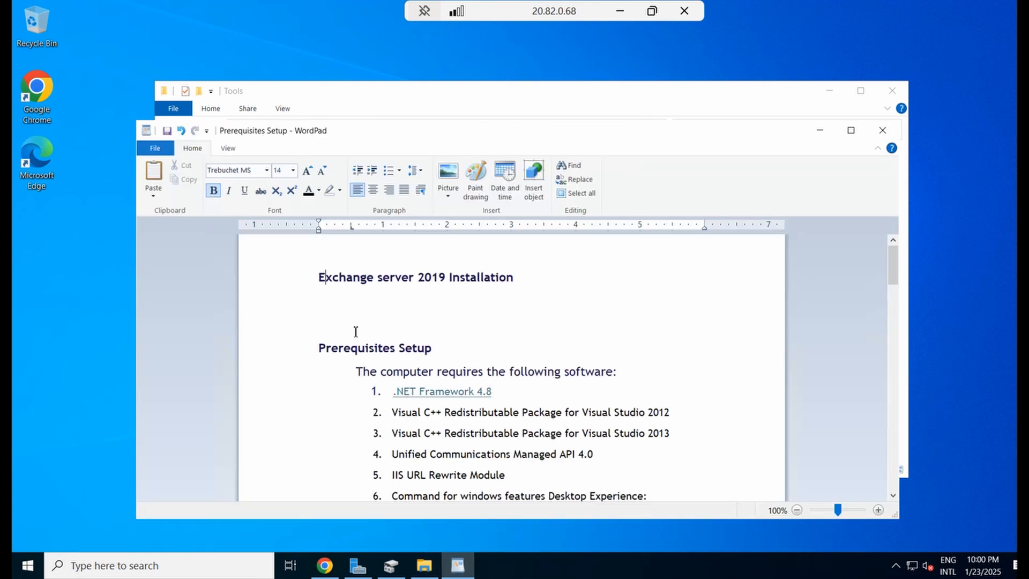
Highlight the Exchange Server 2019 title, Prerequisites Setup heading and six prerequisite items in WordPad
drag(337, 277, 459, 284)
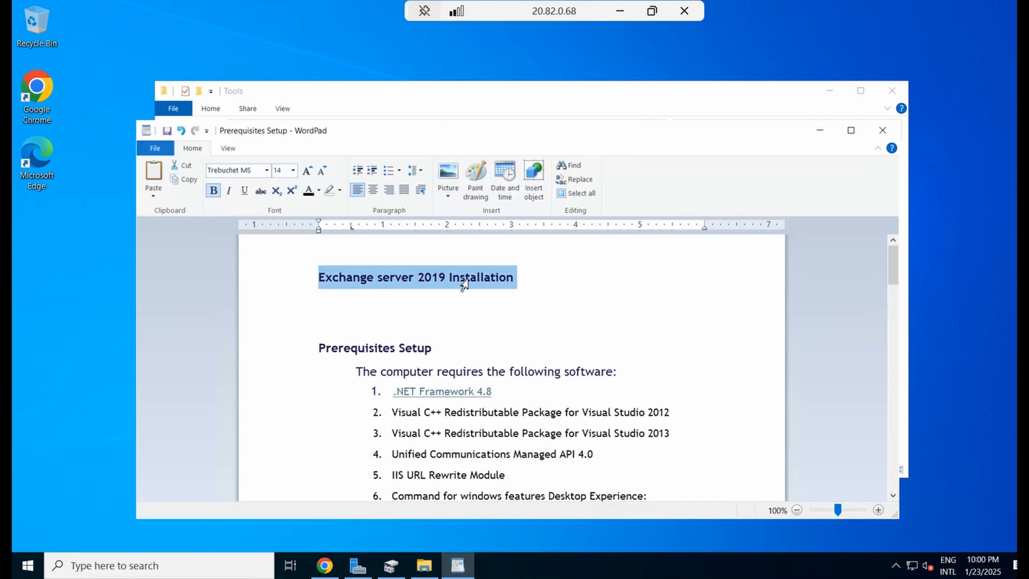
scroll(500, 334, down, 2)
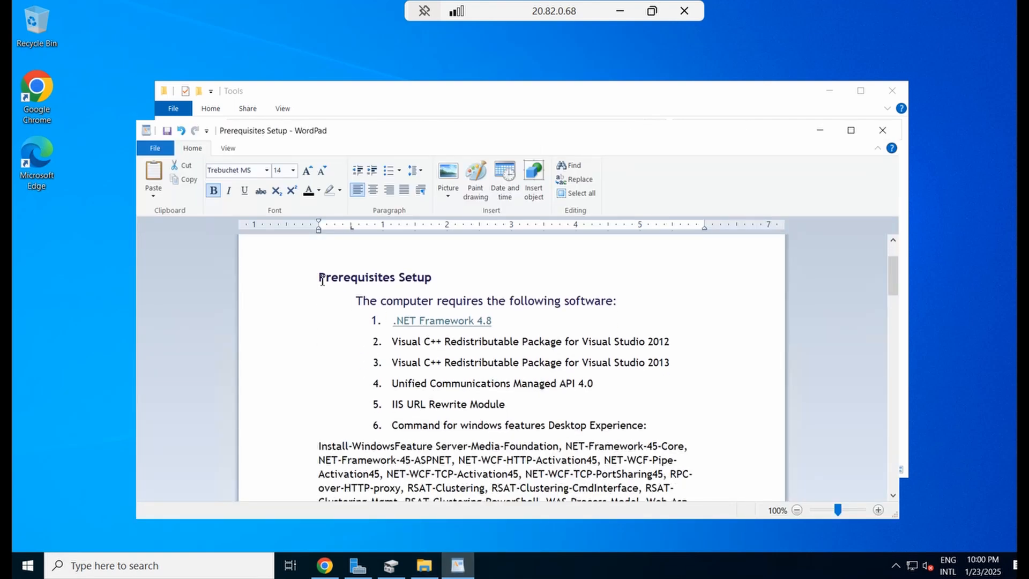
drag(329, 277, 432, 294)
drag(356, 300, 634, 320)
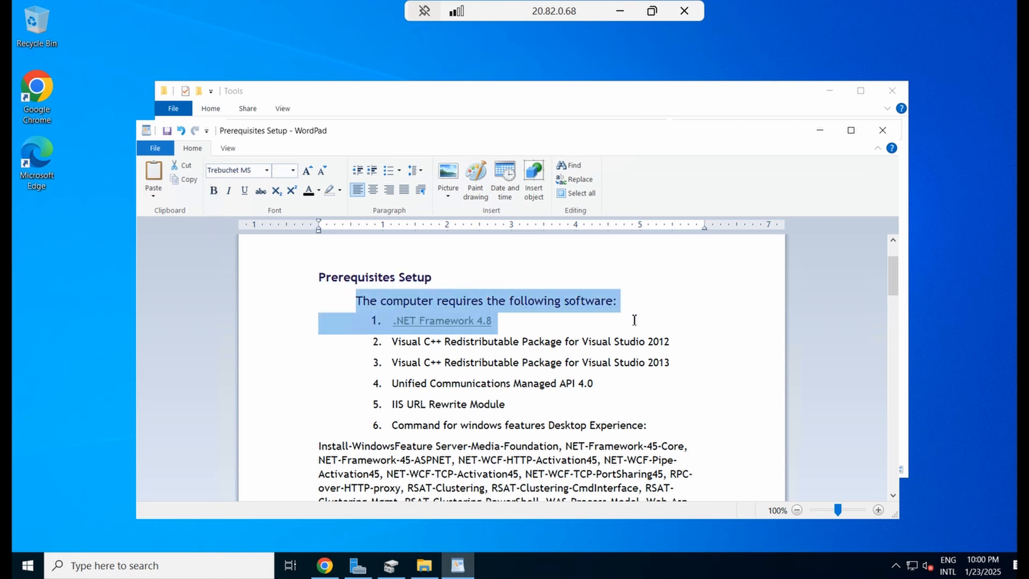
click(495, 321)
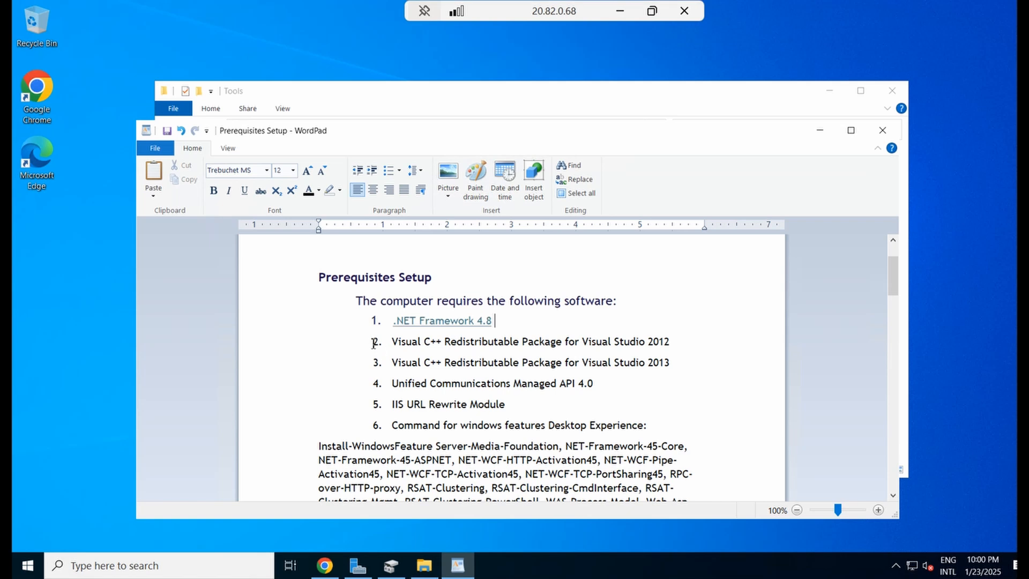
drag(374, 318, 637, 430)
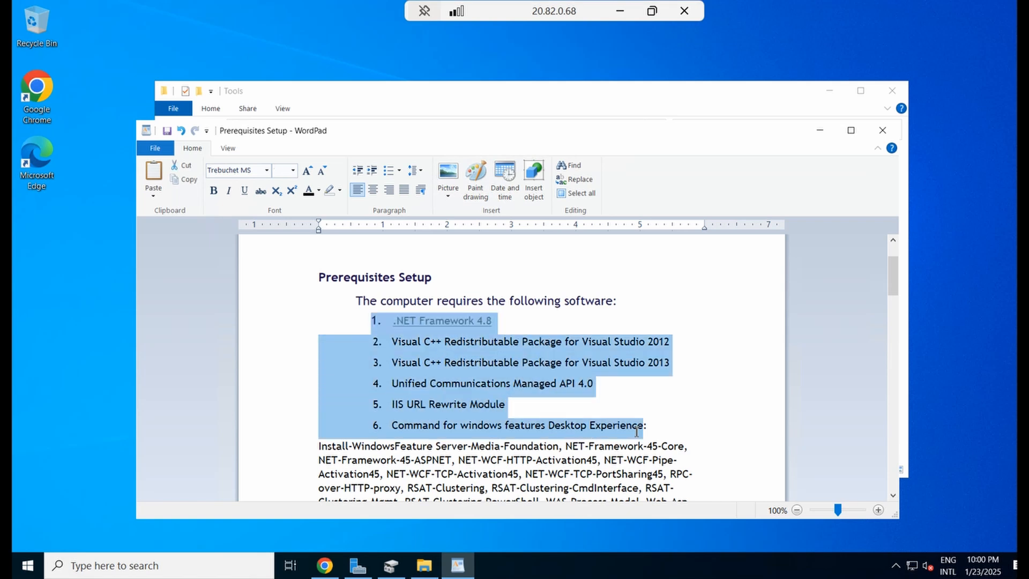
click(424, 565)
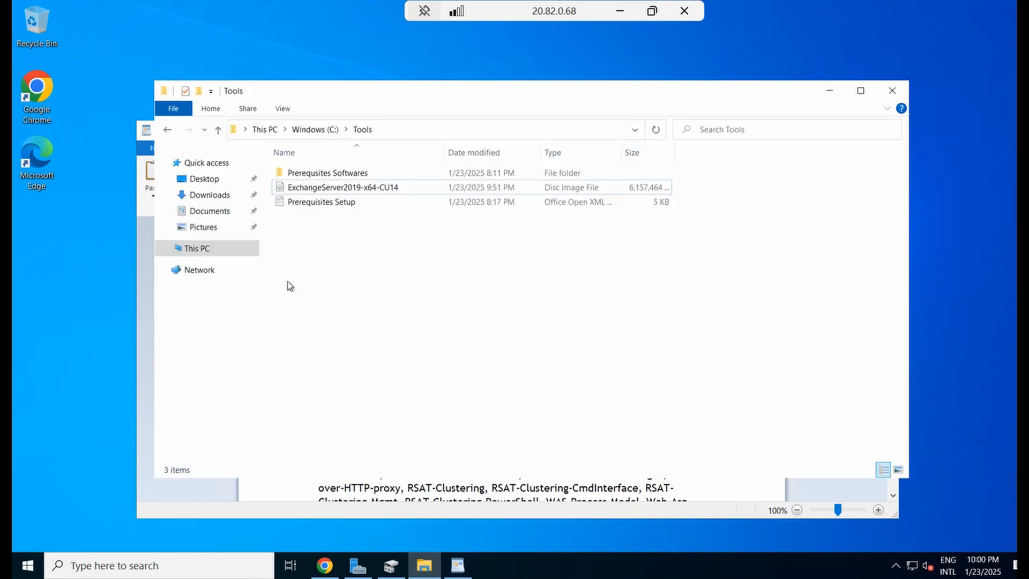
Navigate from Windows (C:) into Tools, then into the Prerequsites Softwares folder
click(316, 131)
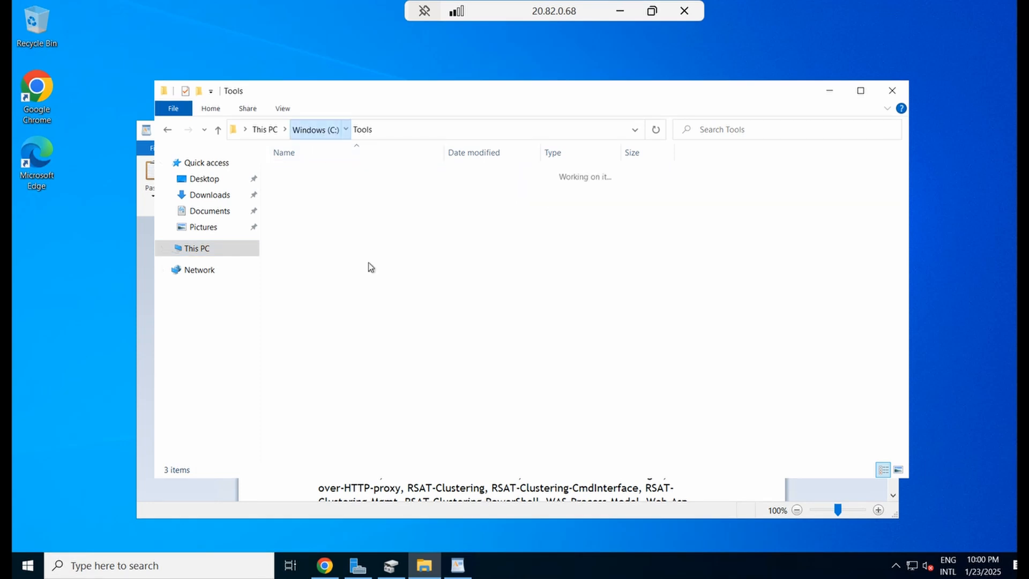
double_click(298, 248)
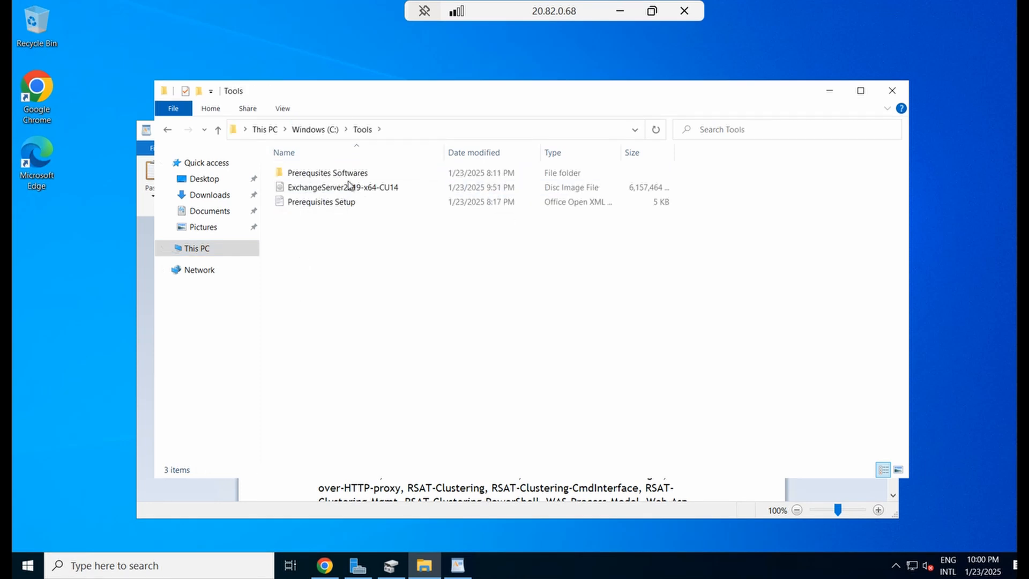
double_click(329, 177)
Look over the seven installers and select ndp48-x86-x64-allos-enu before returning to the Chrome results
click(348, 259)
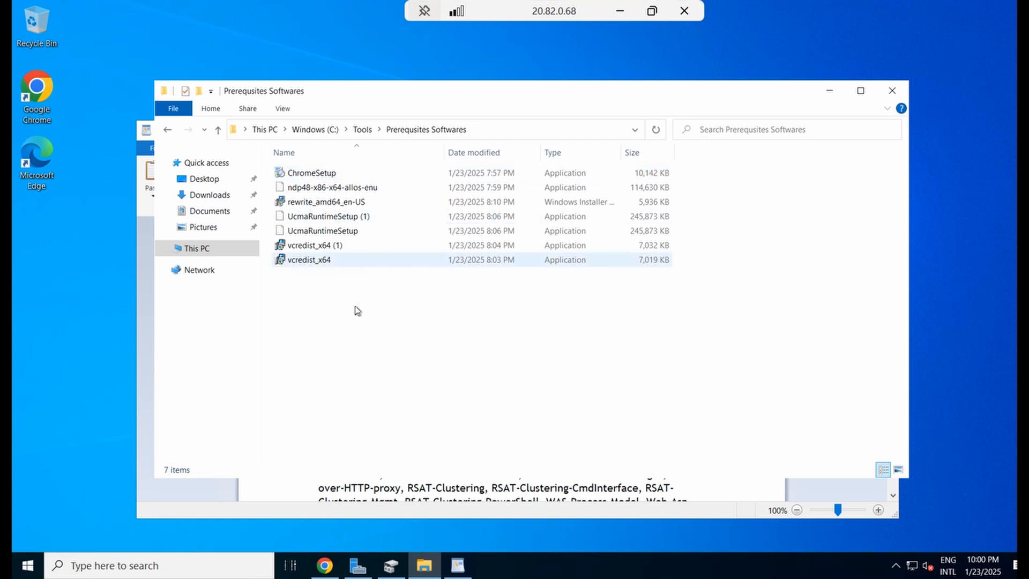
drag(354, 306, 345, 169)
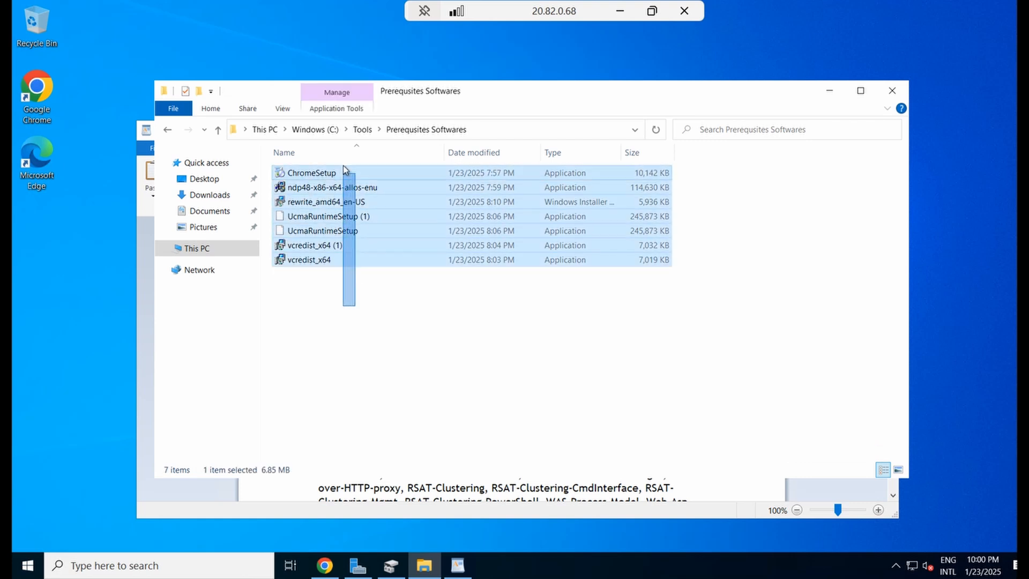
click(322, 292)
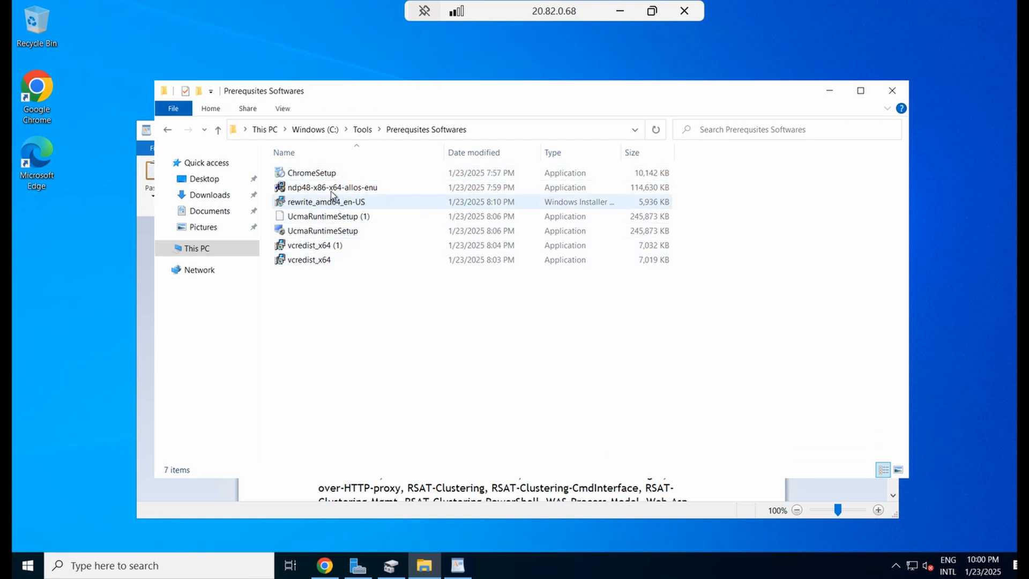
click(331, 188)
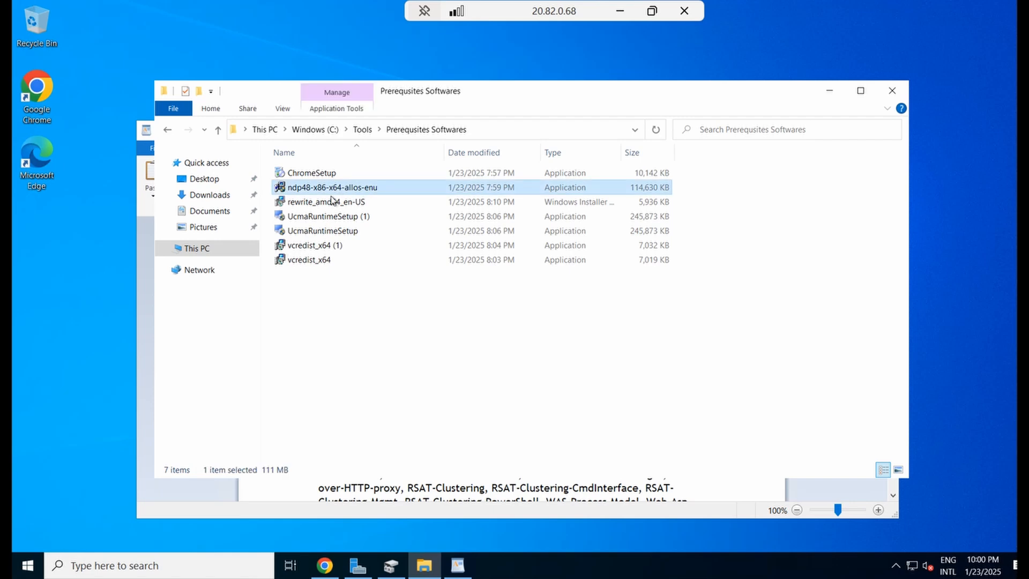
click(324, 565)
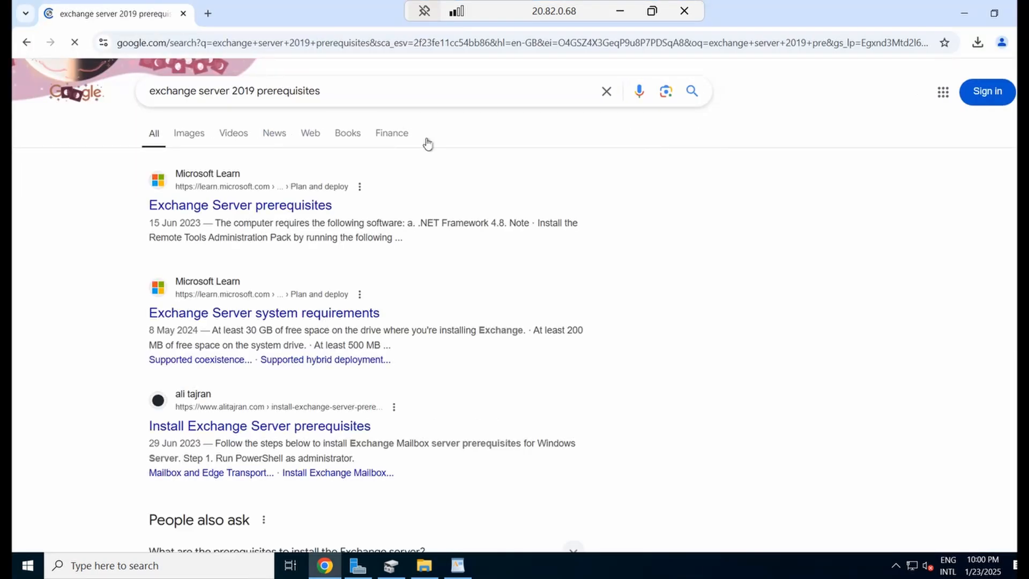
Open the Microsoft Learn Exchange Server prerequisites result in a new tab
right_click(261, 213)
click(299, 225)
click(269, 20)
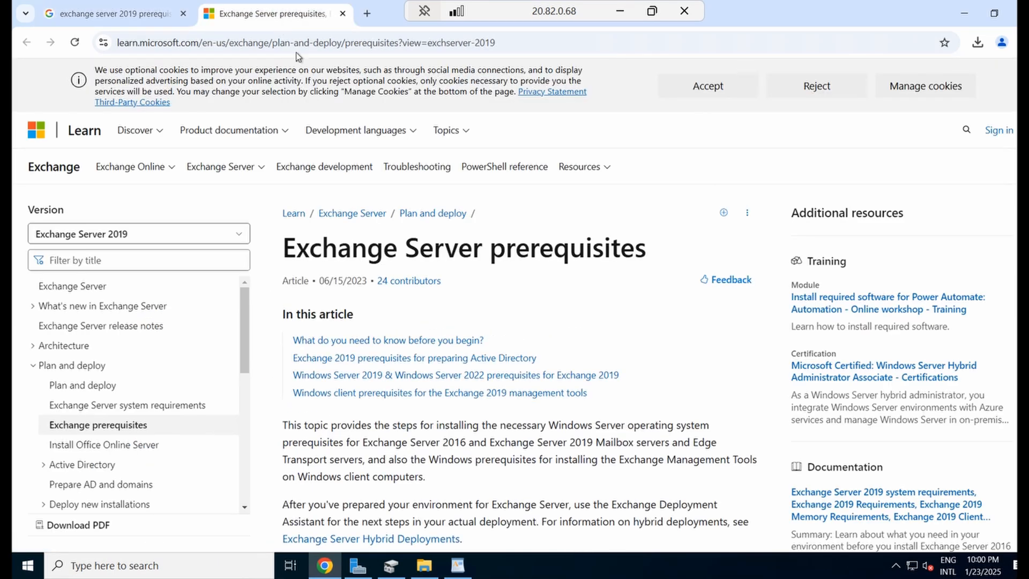
Scroll through the article, highlighting the Windows Server 2019 & 2022 prerequisites section
scroll(463, 234, down, 3)
scroll(463, 233, down, 10)
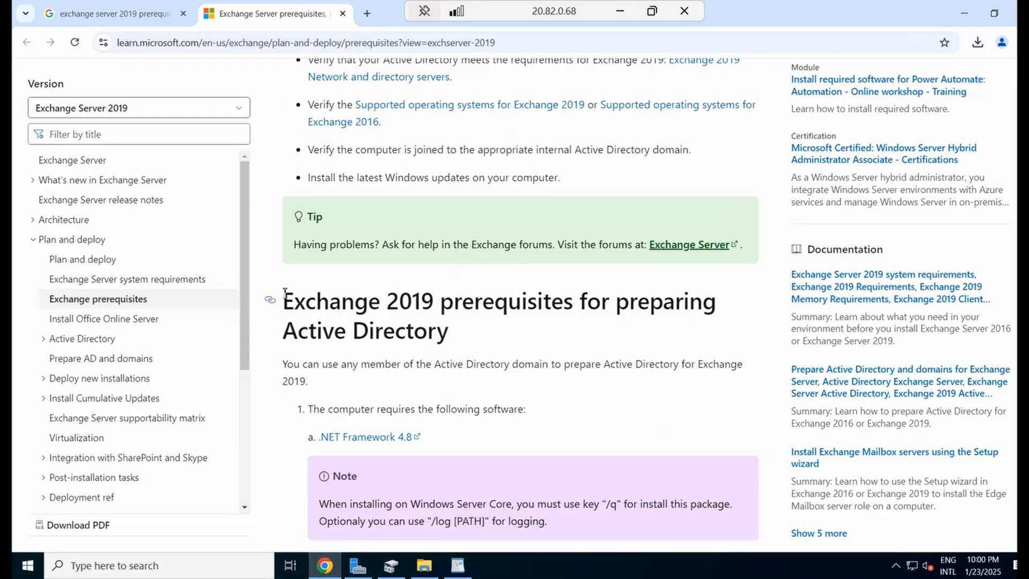
drag(283, 302, 471, 322)
scroll(472, 317, down, 10)
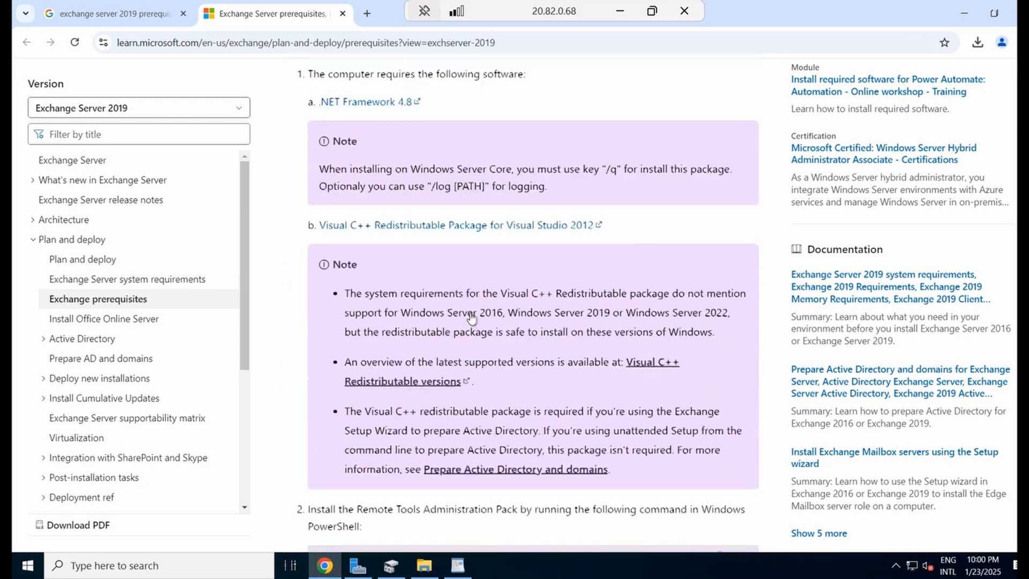
scroll(472, 313, down, 3)
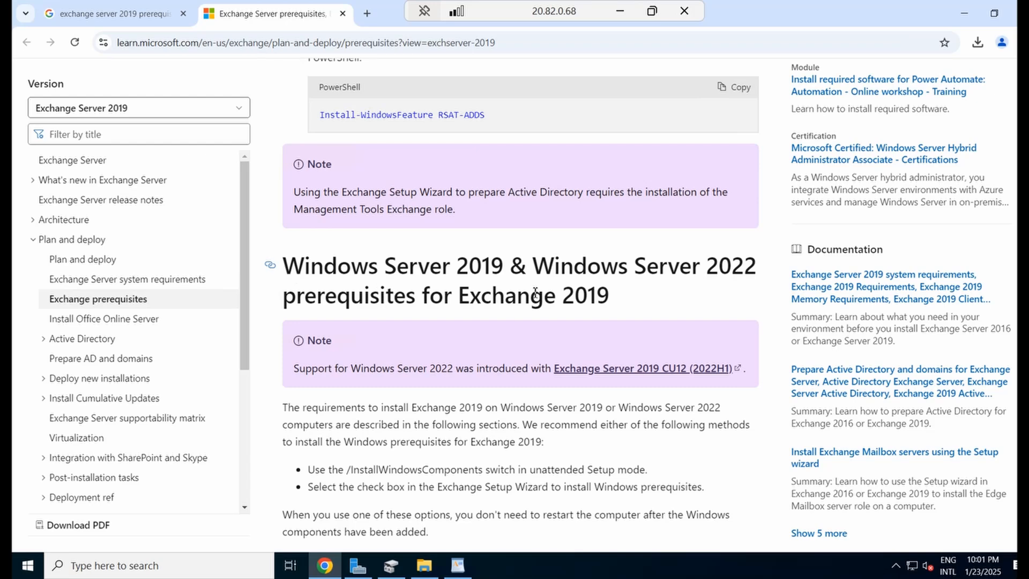
drag(613, 299, 276, 273)
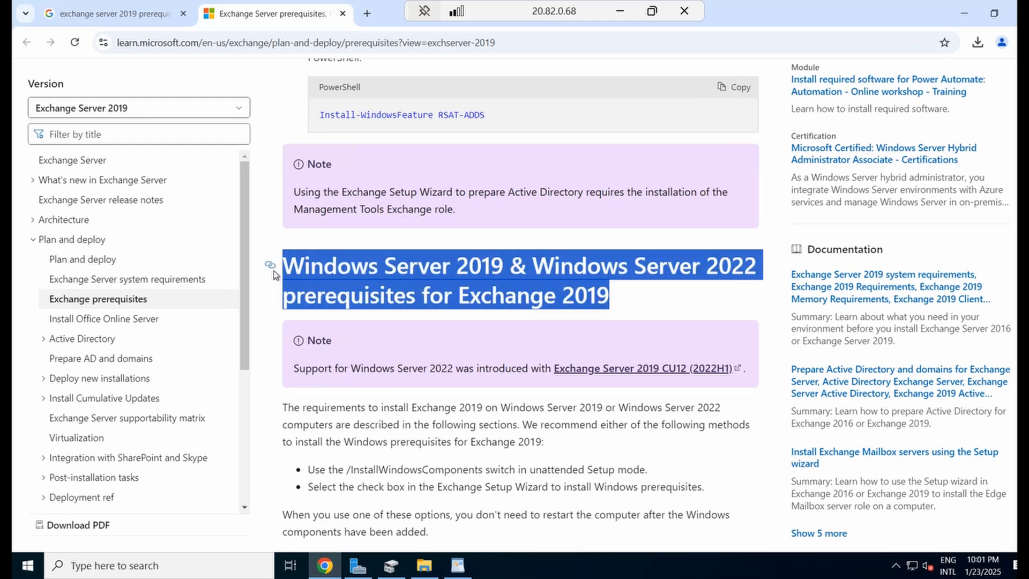
scroll(449, 313, down, 3)
scroll(470, 380, down, 1)
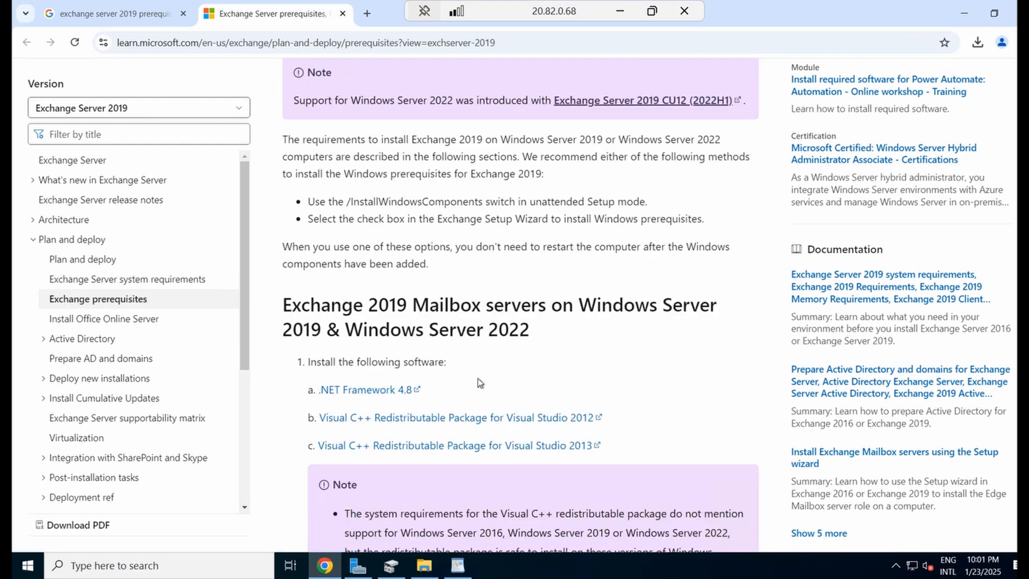
click(426, 564)
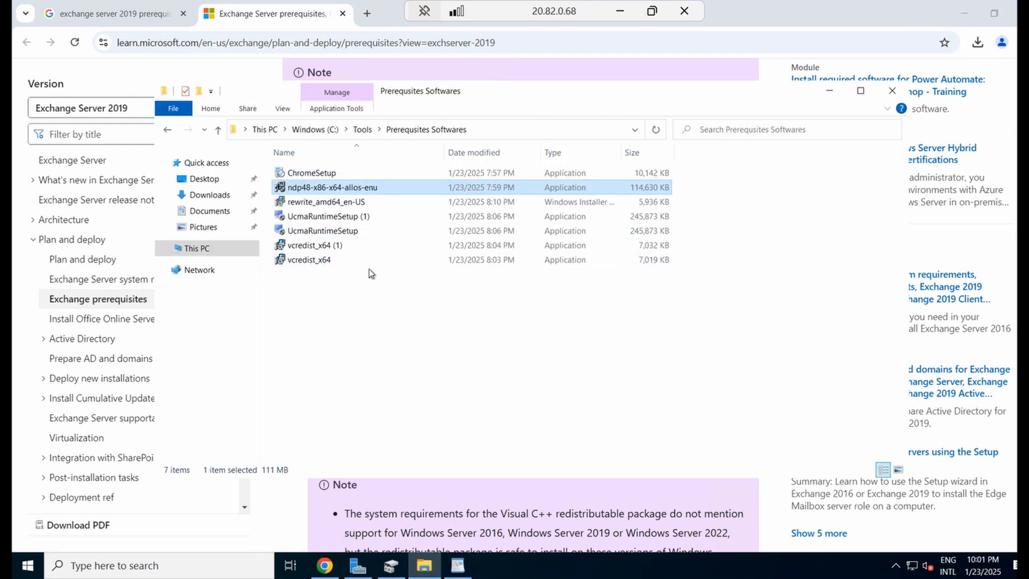
Run ndp48 as administrator and dismiss the .NET Framework 4.8 already-installed notice
right_click(362, 188)
click(415, 214)
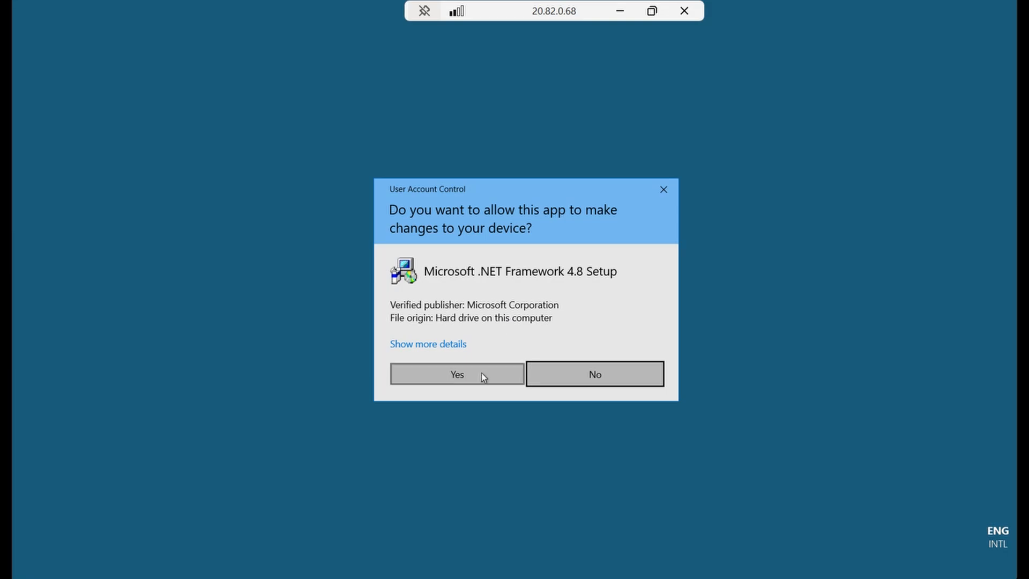
click(481, 373)
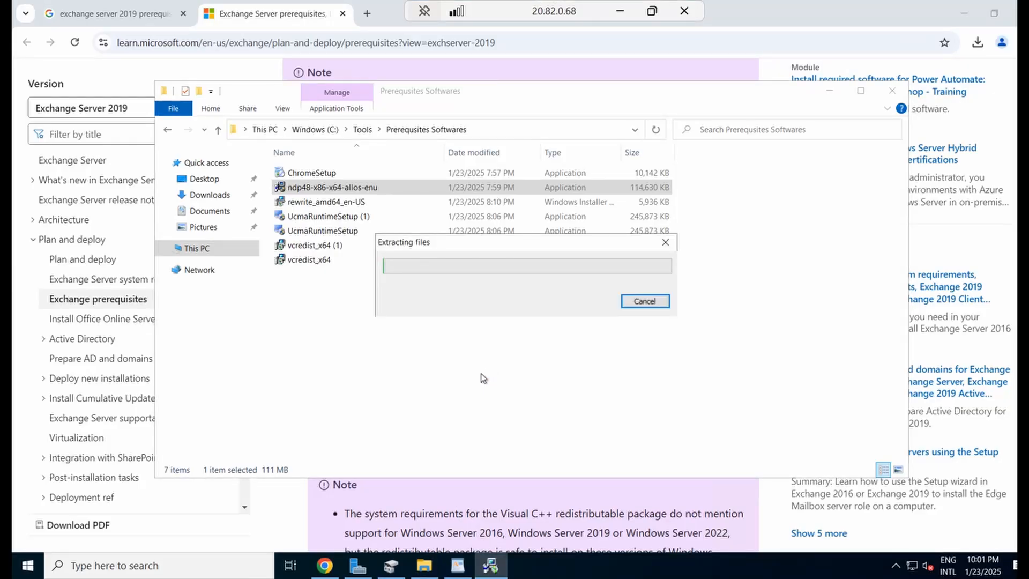
click(963, 13)
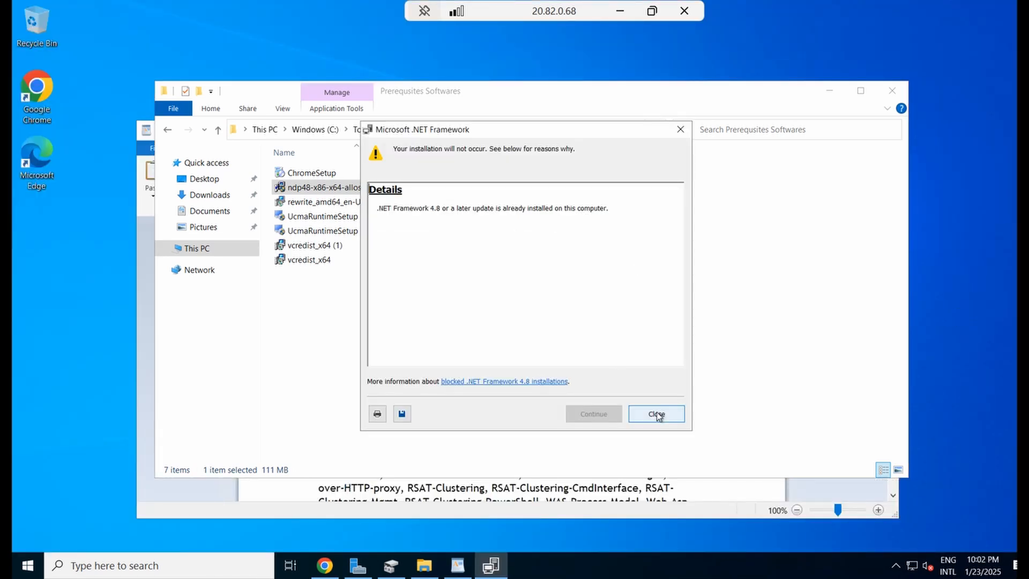
click(659, 416)
click(326, 261)
right_click(326, 261)
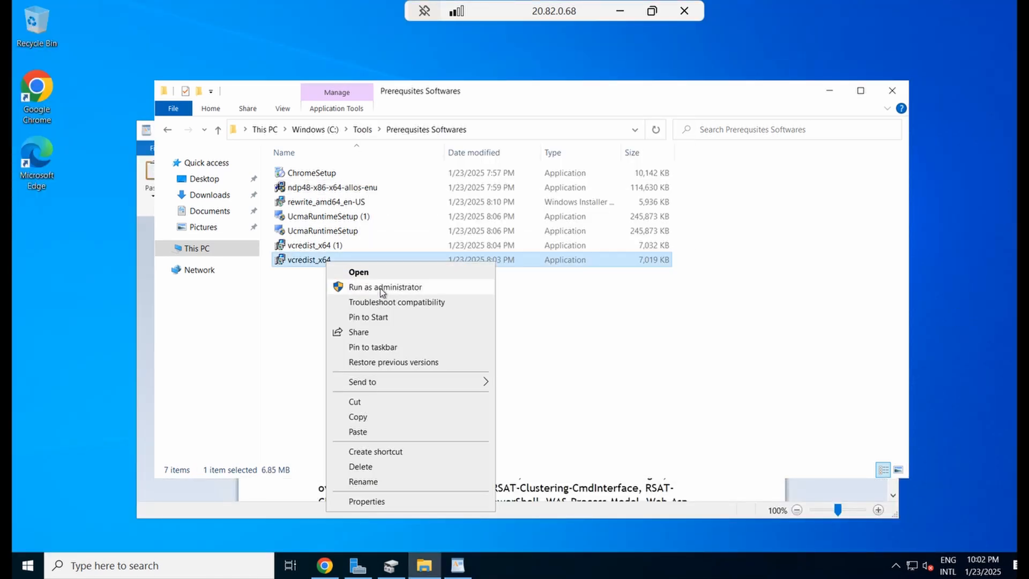
Install the Visual C++ 2012 x64 redistributable from vcredist_x64 as administrator, accepting the license
click(382, 287)
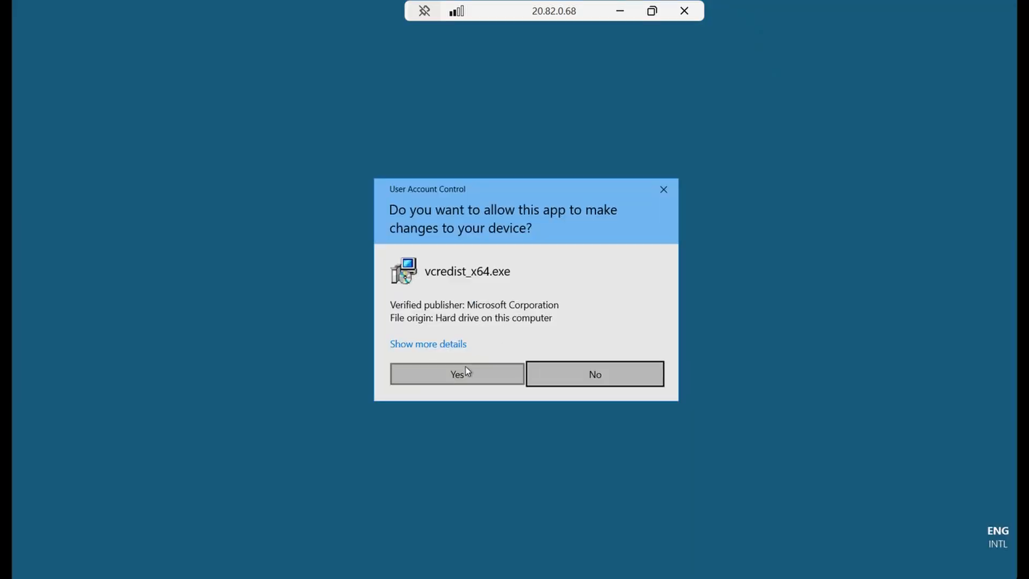
click(467, 368)
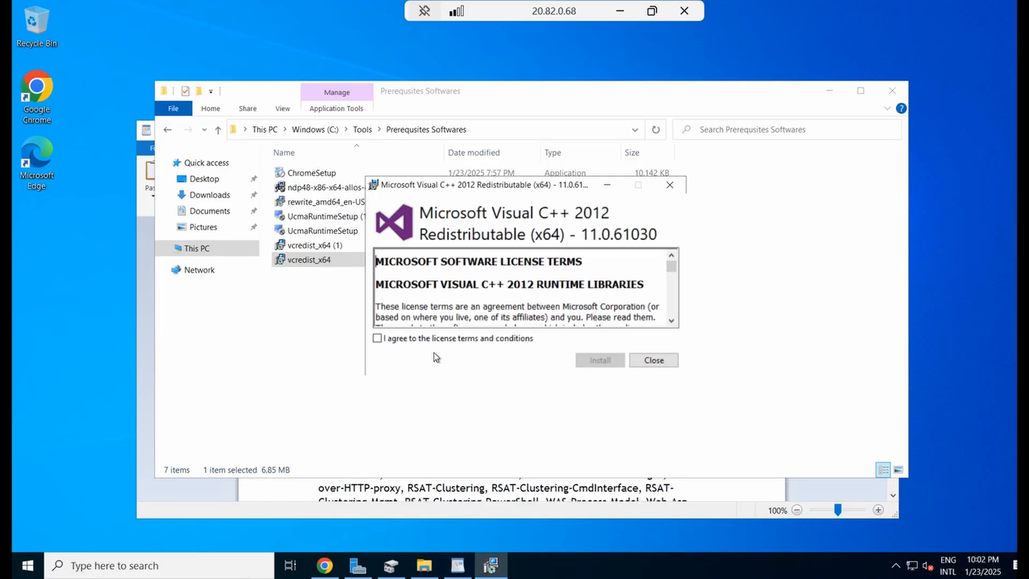
click(419, 340)
click(599, 360)
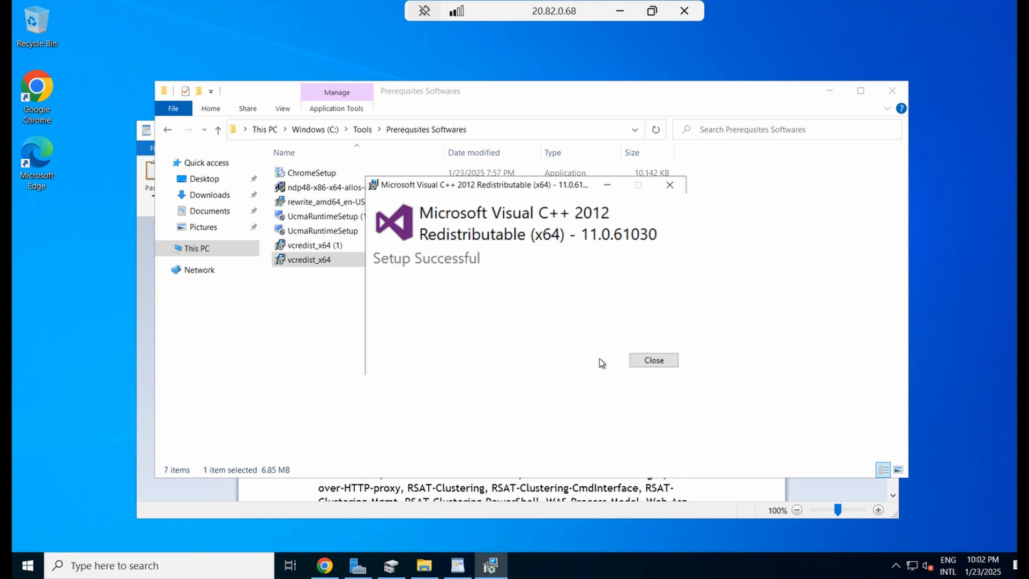
click(651, 359)
Install the Visual C++ 2013 x64 redistributable from vcredist_x64 (1) as administrator
click(337, 247)
right_click(337, 248)
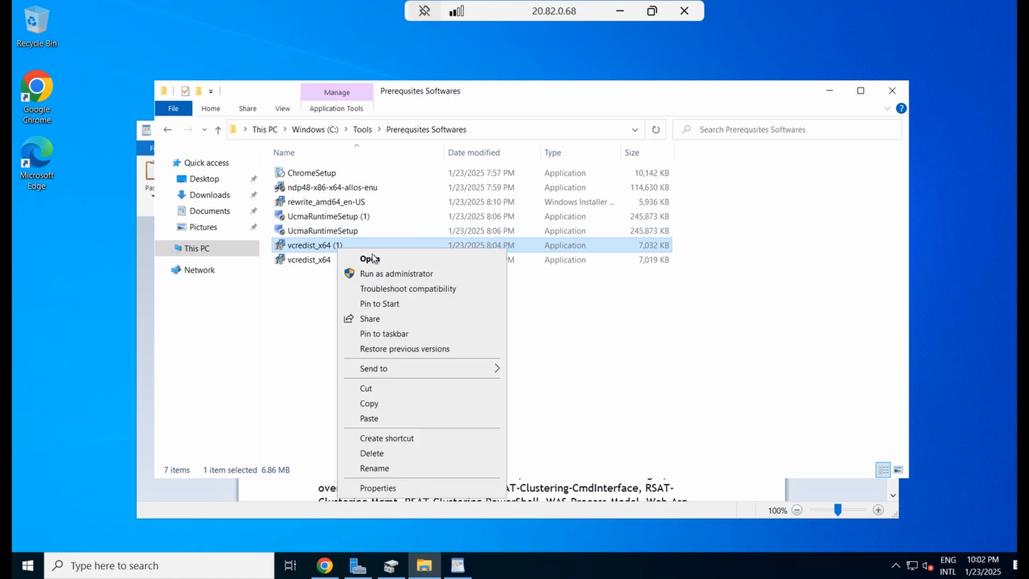
click(410, 274)
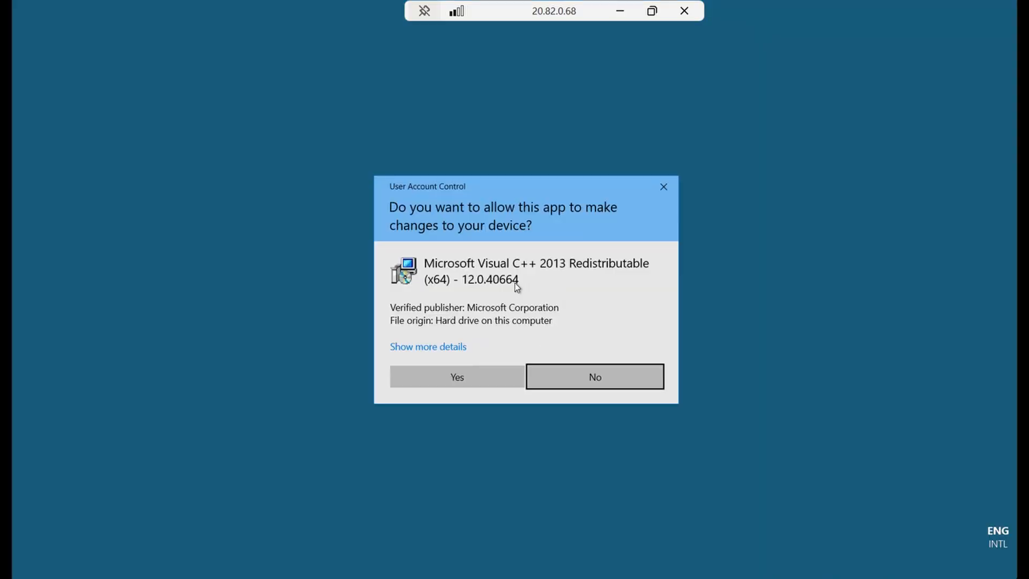
click(469, 375)
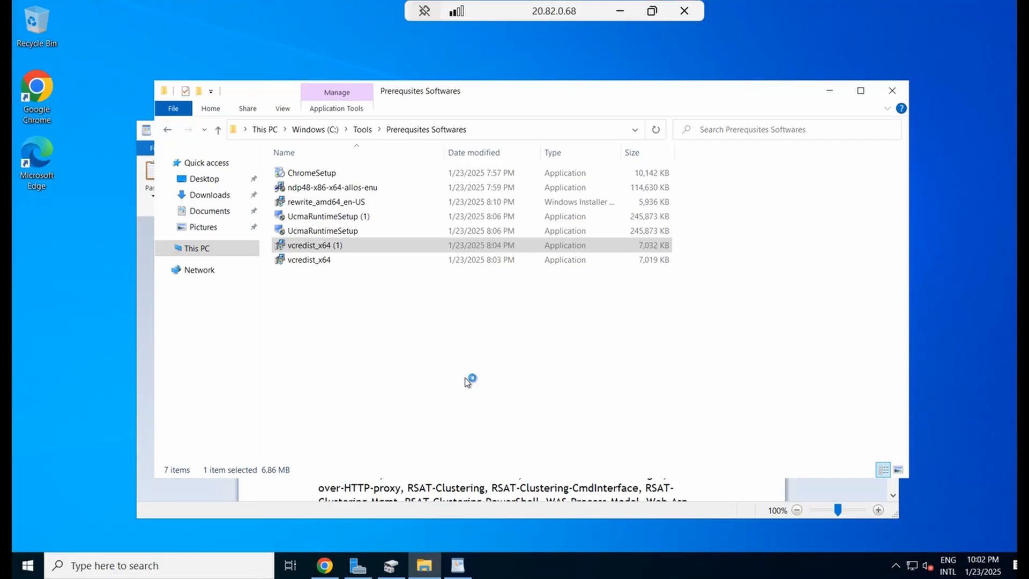
click(426, 326)
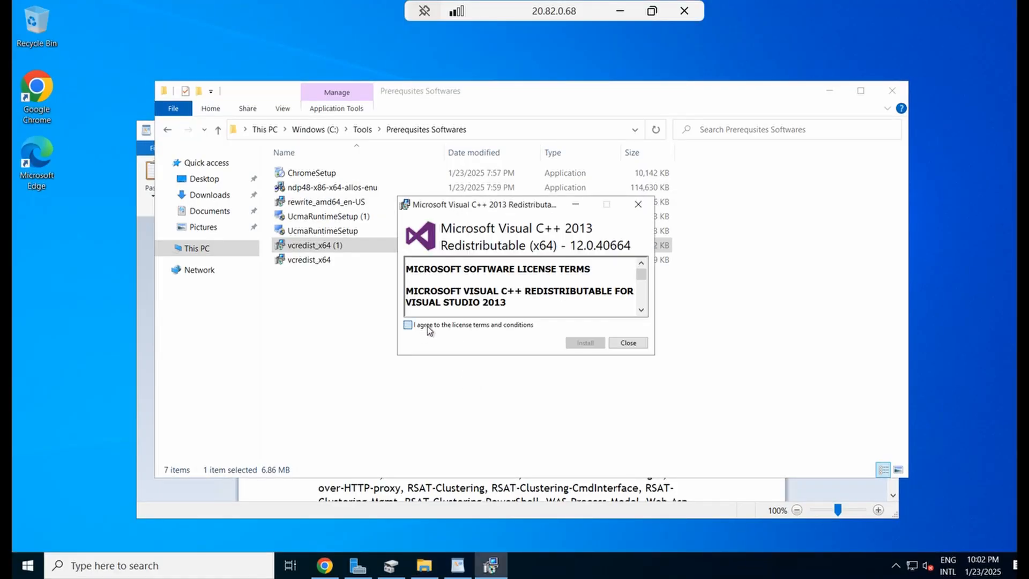
click(584, 343)
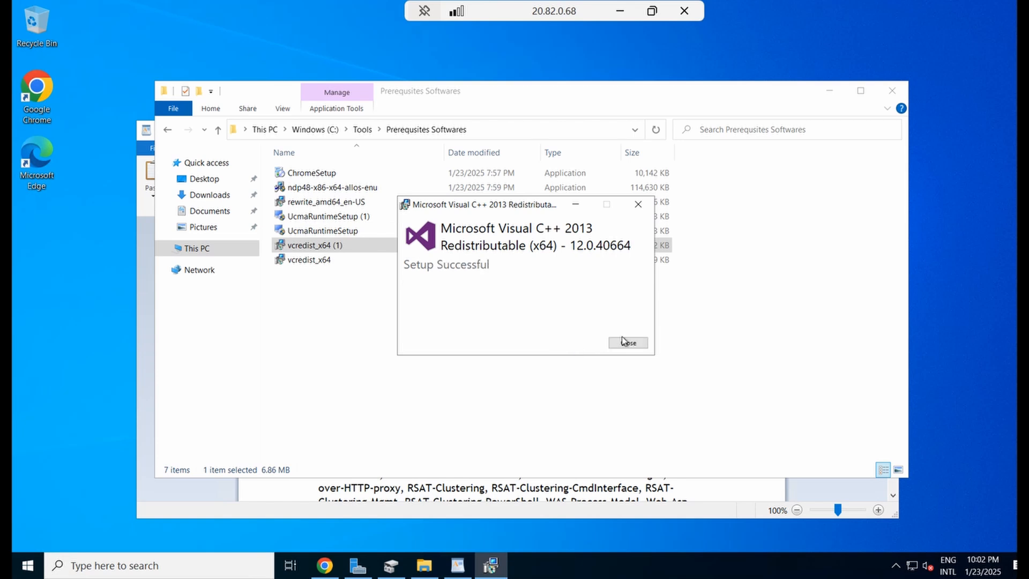
click(632, 343)
Run UcmaRuntimeSetup as administrator, accept the license, and install the UCMA 4.0 Runtime
click(347, 232)
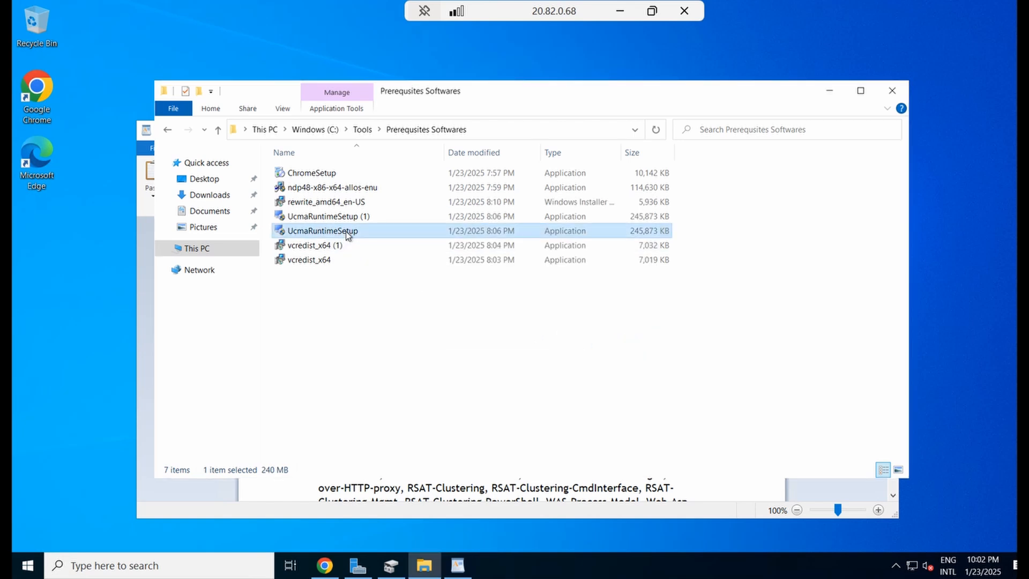
right_click(348, 233)
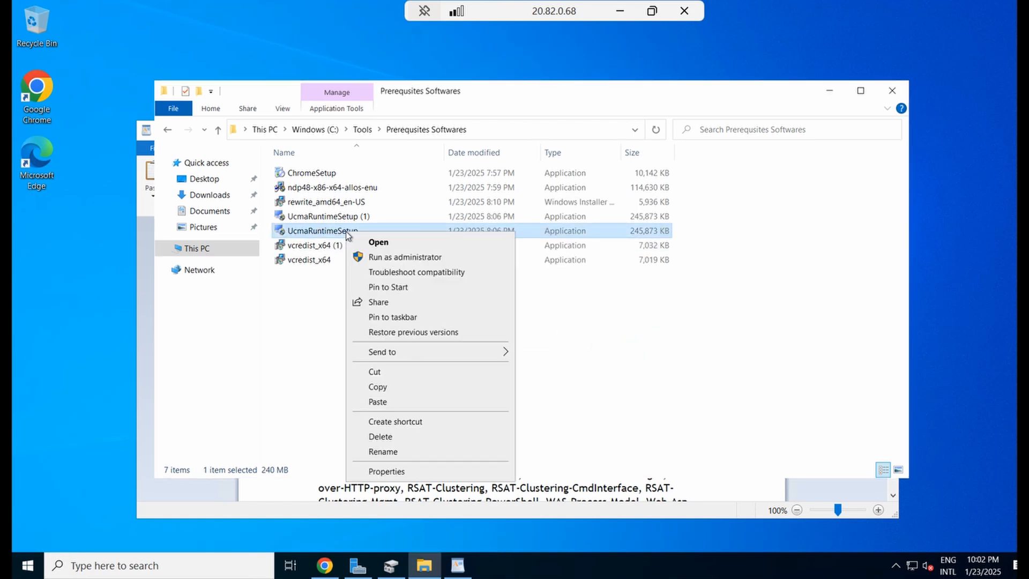
click(395, 257)
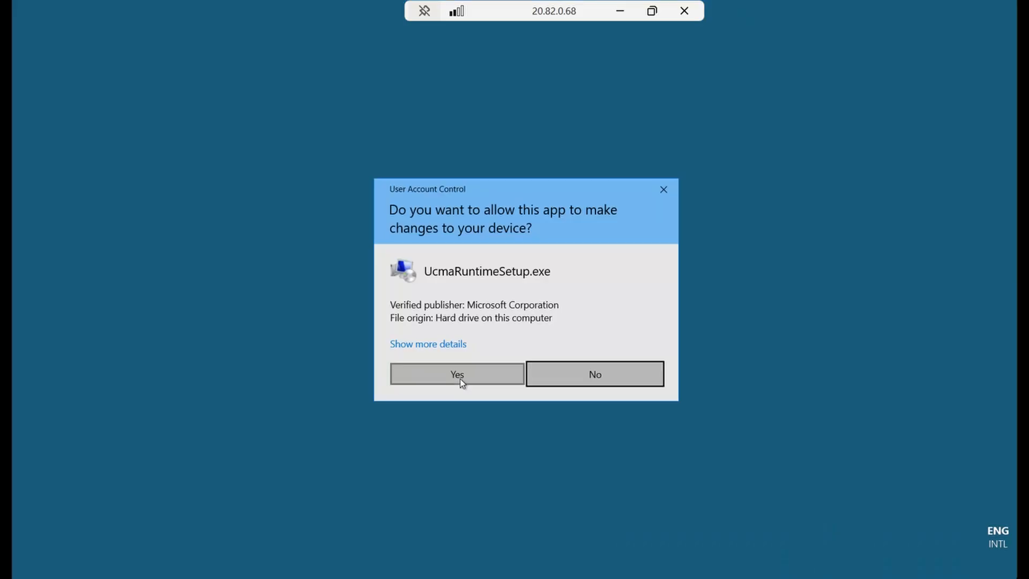
click(460, 378)
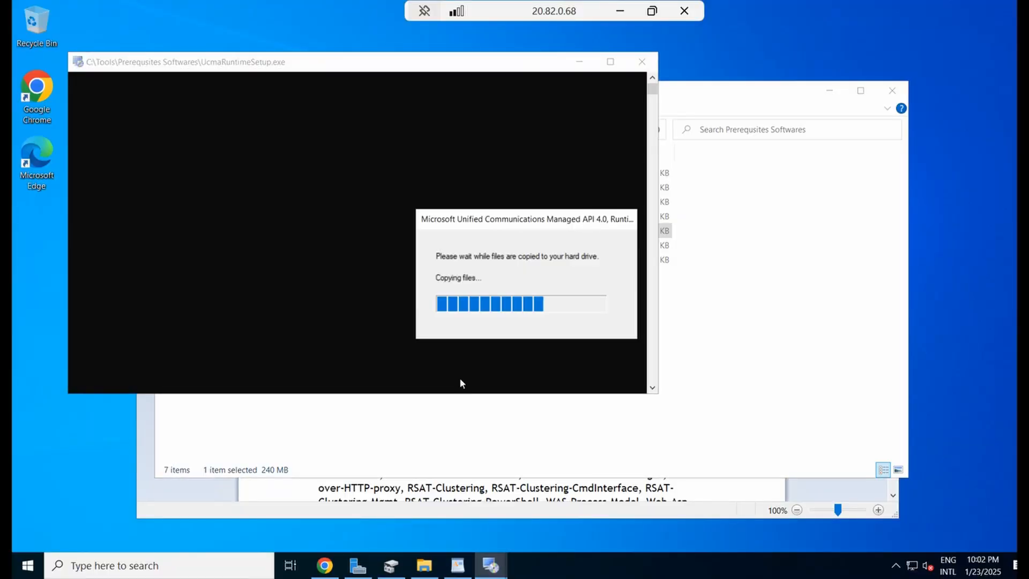
click(601, 432)
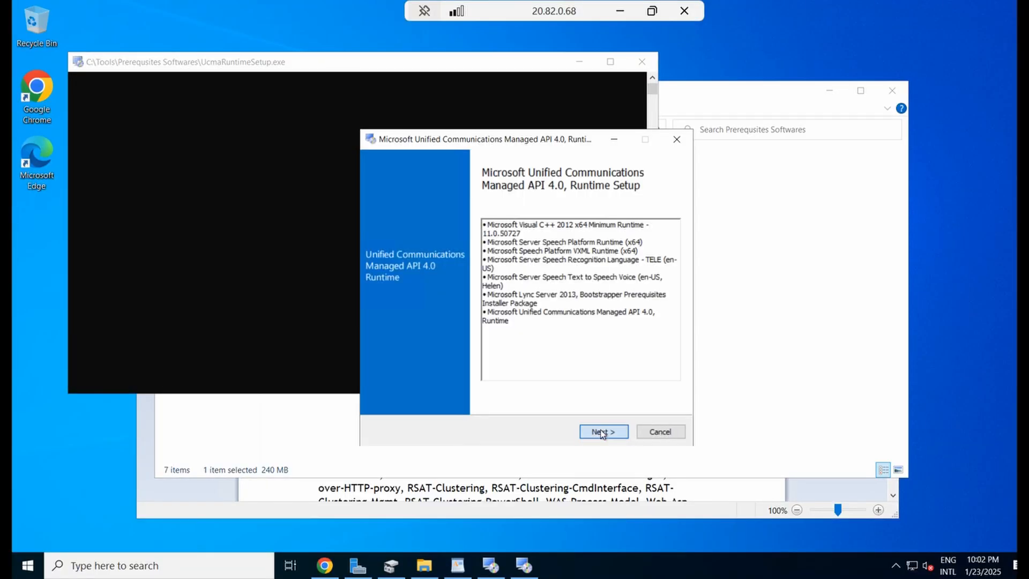
click(408, 324)
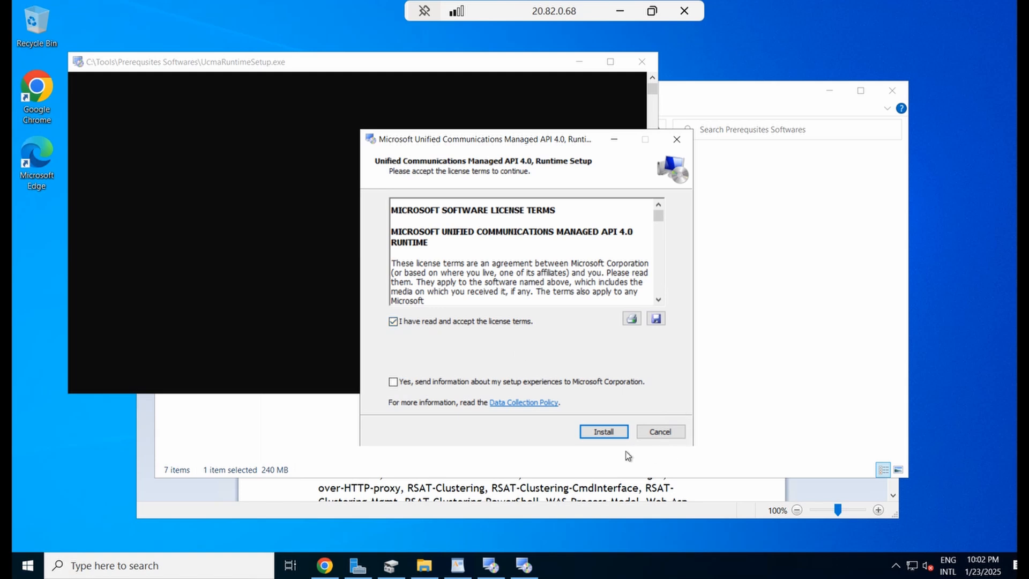
click(596, 436)
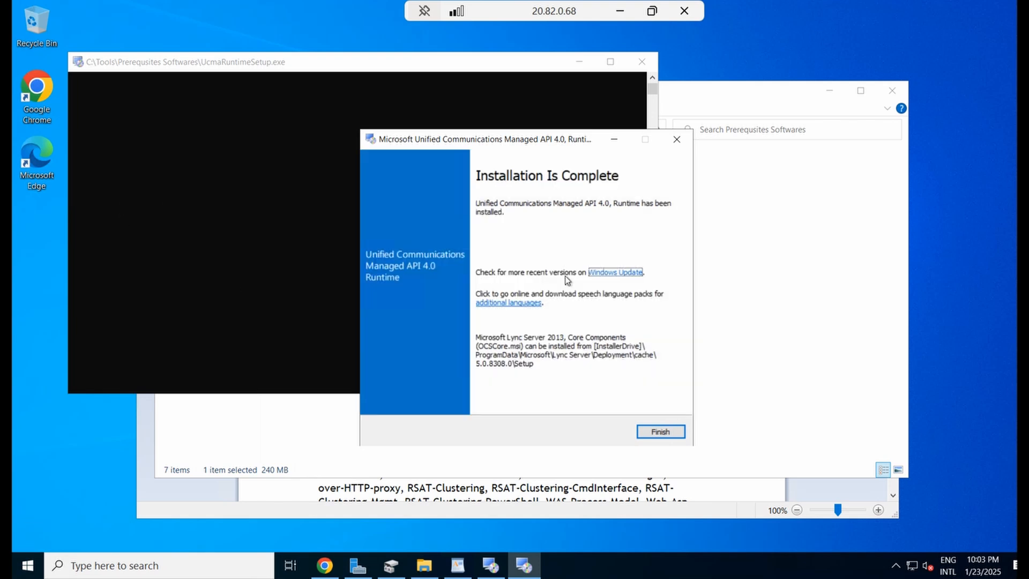
click(661, 432)
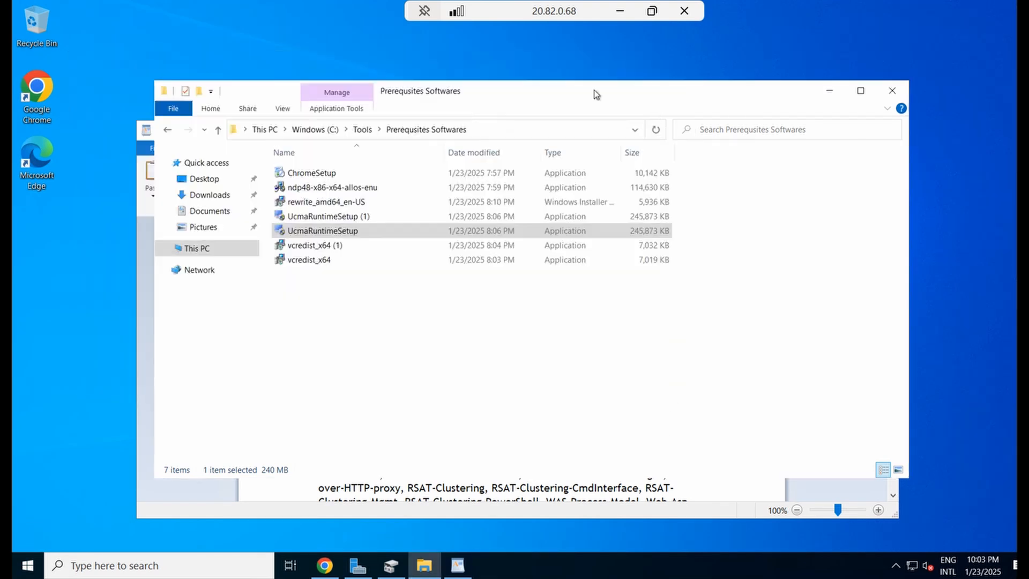
Launch Windows PowerShell as administrator from Start, then return to the Prerequisites Setup document
click(402, 307)
key(super)
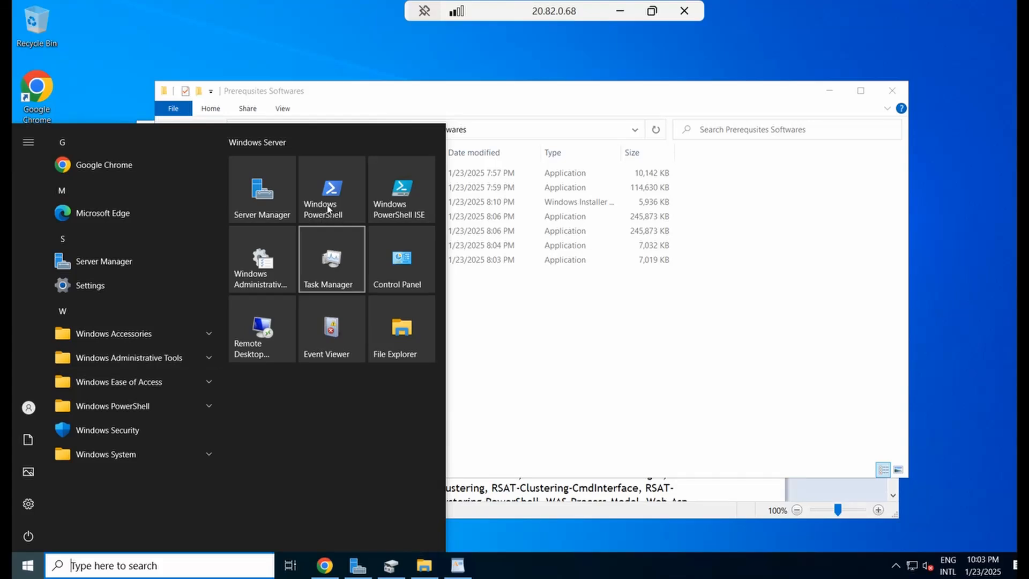
right_click(327, 209)
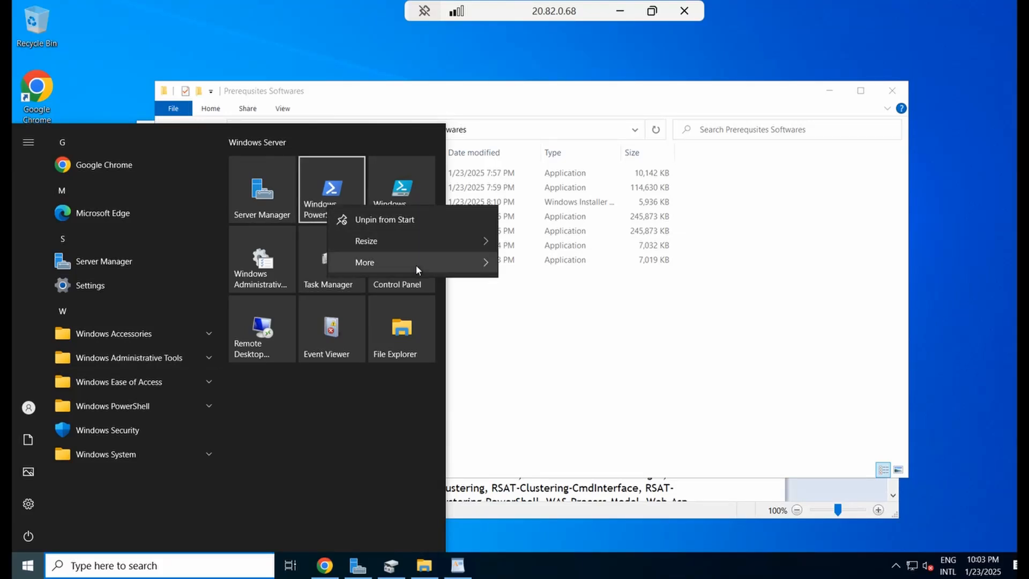
mouse_move(416, 264)
click(575, 311)
click(466, 371)
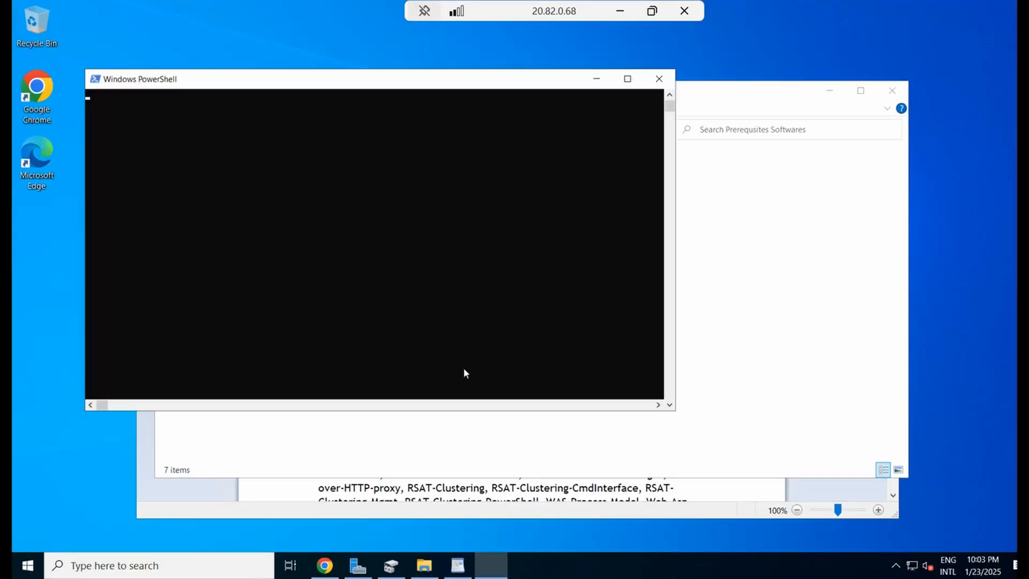
click(457, 566)
click(595, 390)
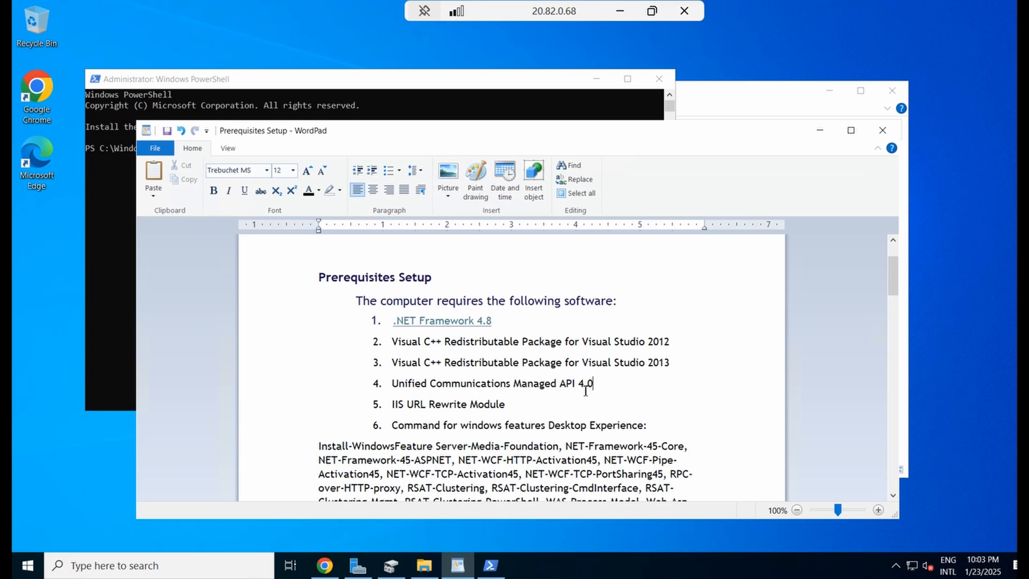
Copy the Install-WindowsFeature command paragraph from the WordPad document
scroll(493, 399, down, 3)
drag(345, 453, 301, 298)
right_click(349, 316)
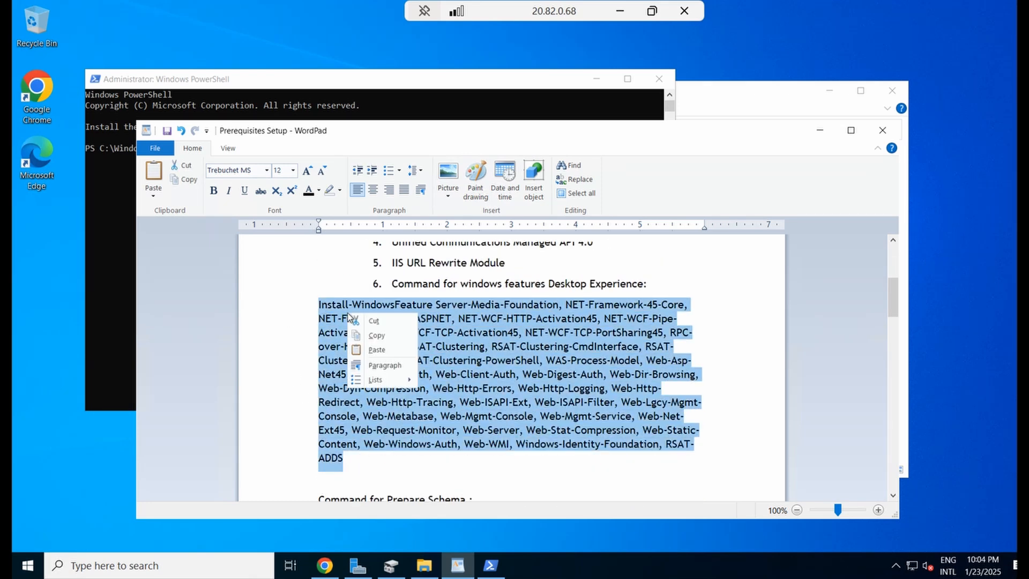
click(385, 336)
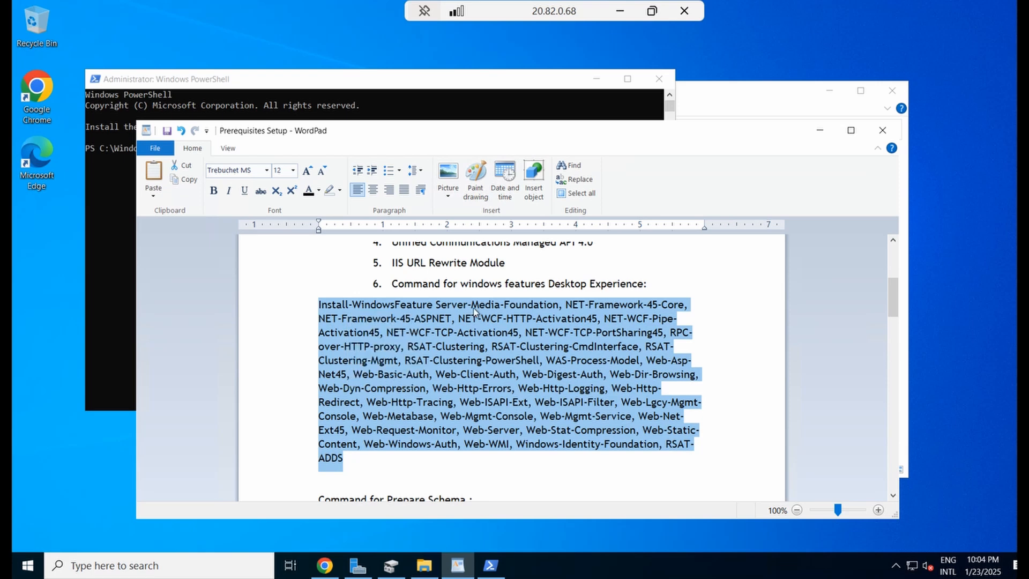
click(392, 283)
drag(426, 285, 650, 285)
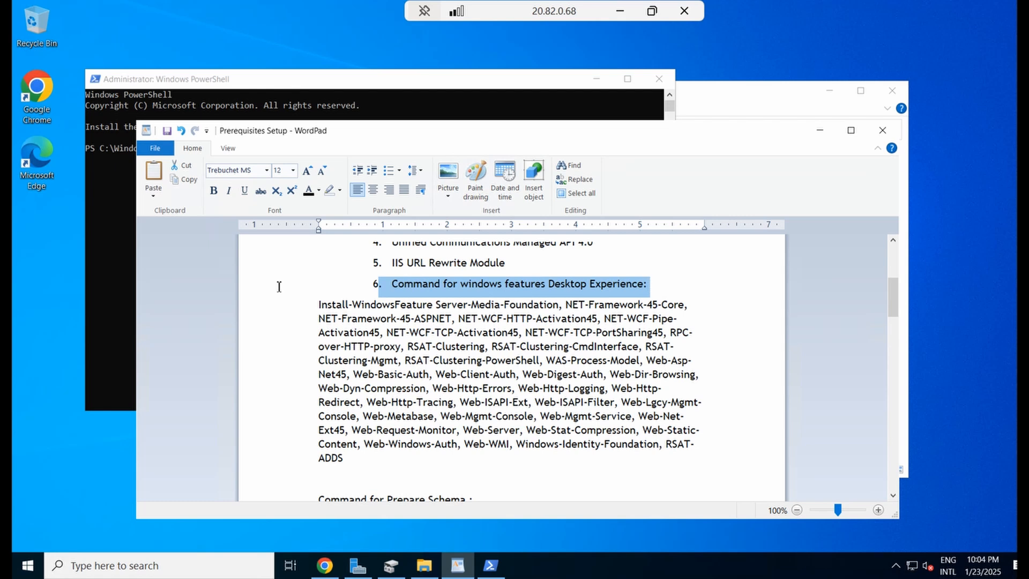
click(117, 253)
Paste and run the Install-WindowsFeature command, then check its Success True result
right_click(260, 202)
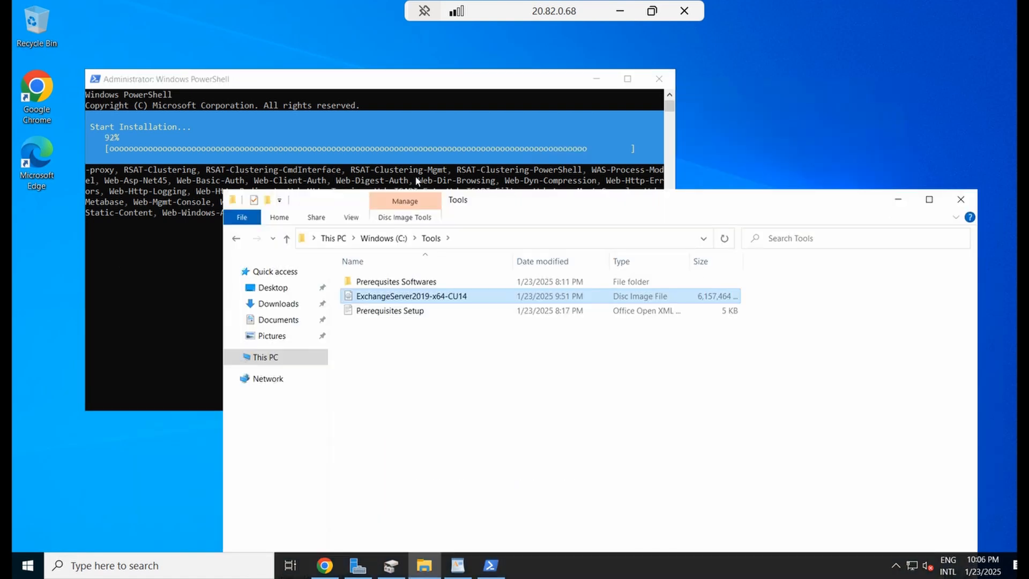
click(140, 269)
drag(110, 256, 80, 228)
click(269, 267)
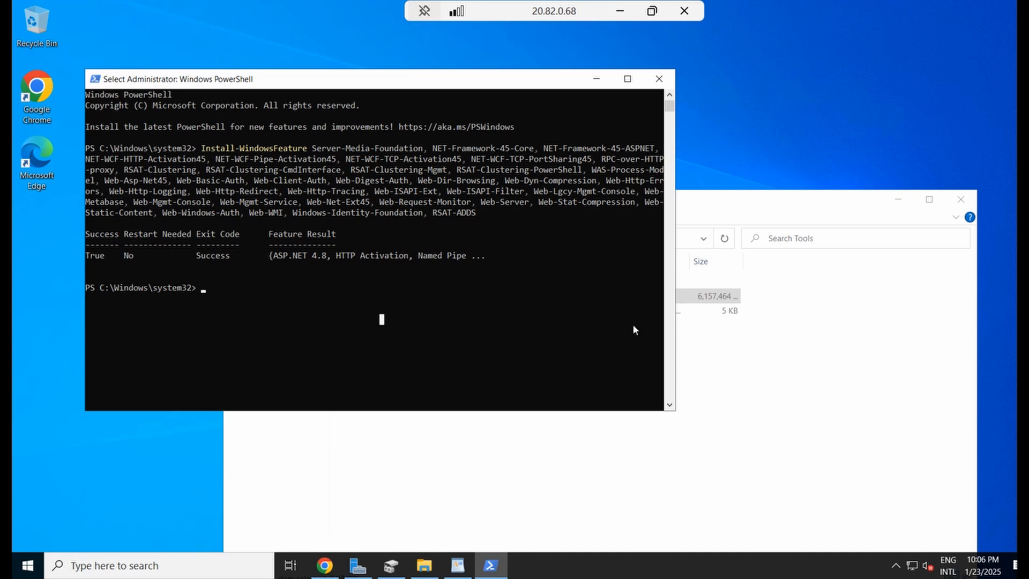
Mount ExchangeServer2019-x64-CU14 past the security warning and find it as DVD Drive (G:)
click(764, 331)
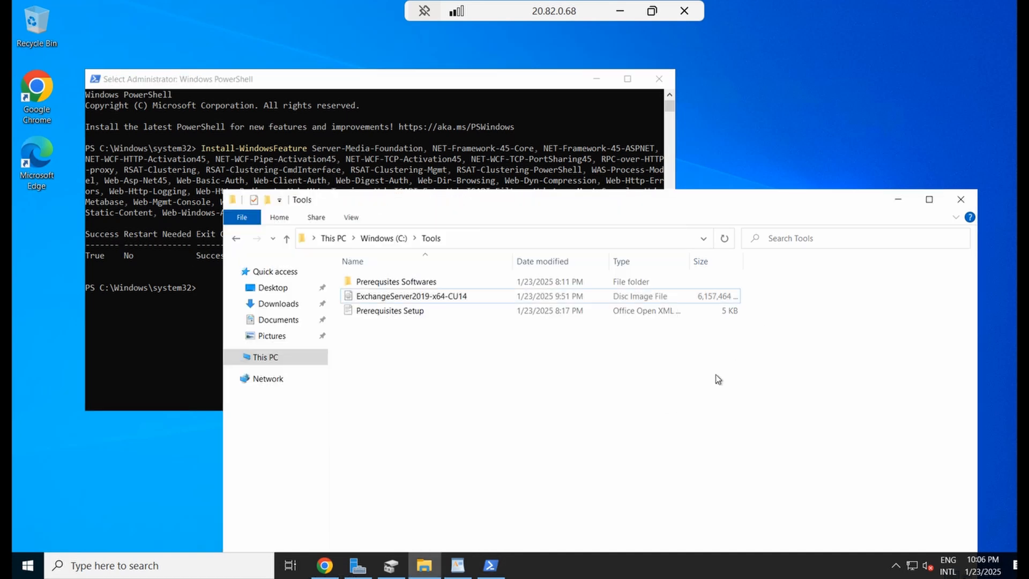
right_click(422, 296)
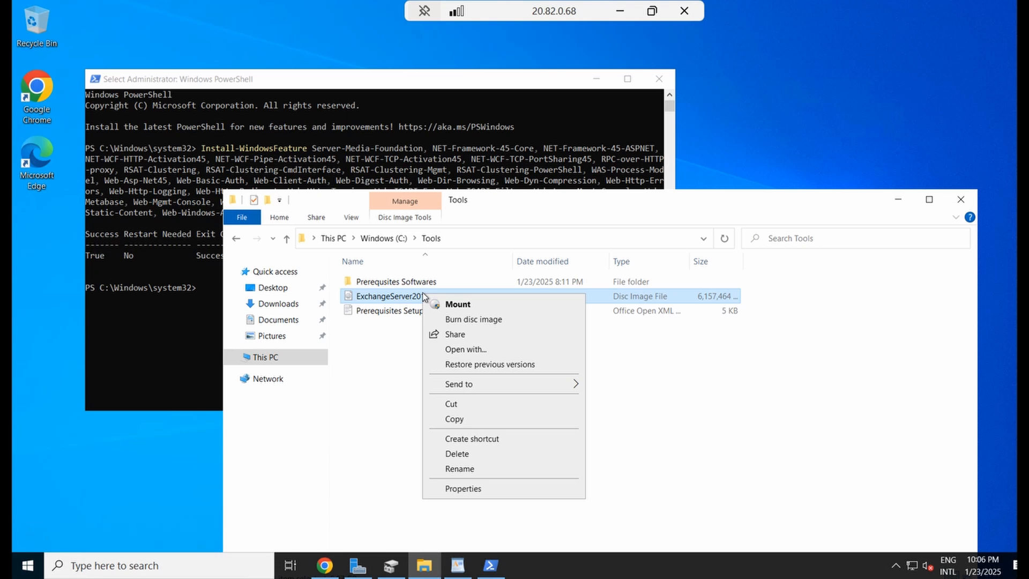
click(637, 348)
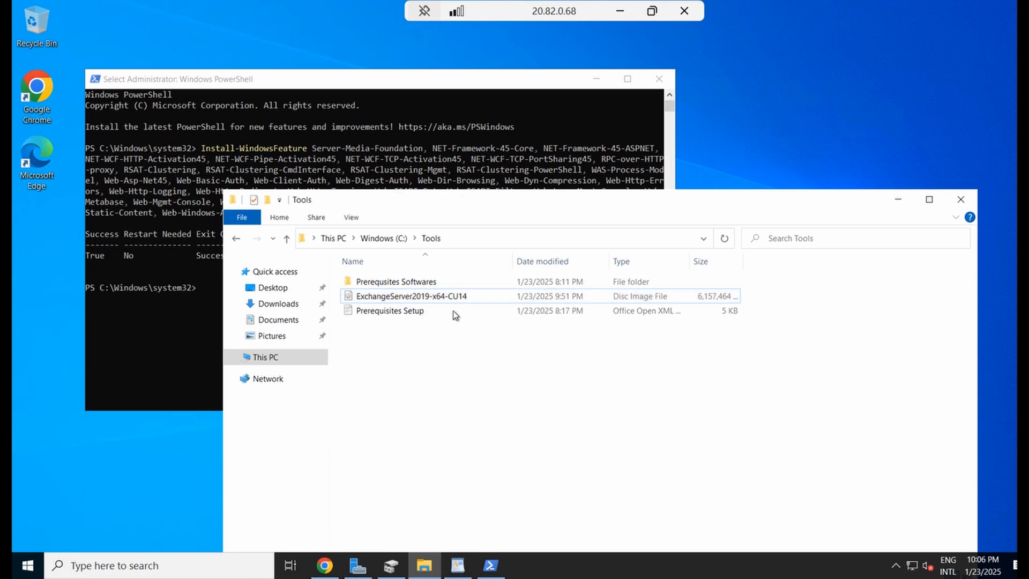
right_click(454, 298)
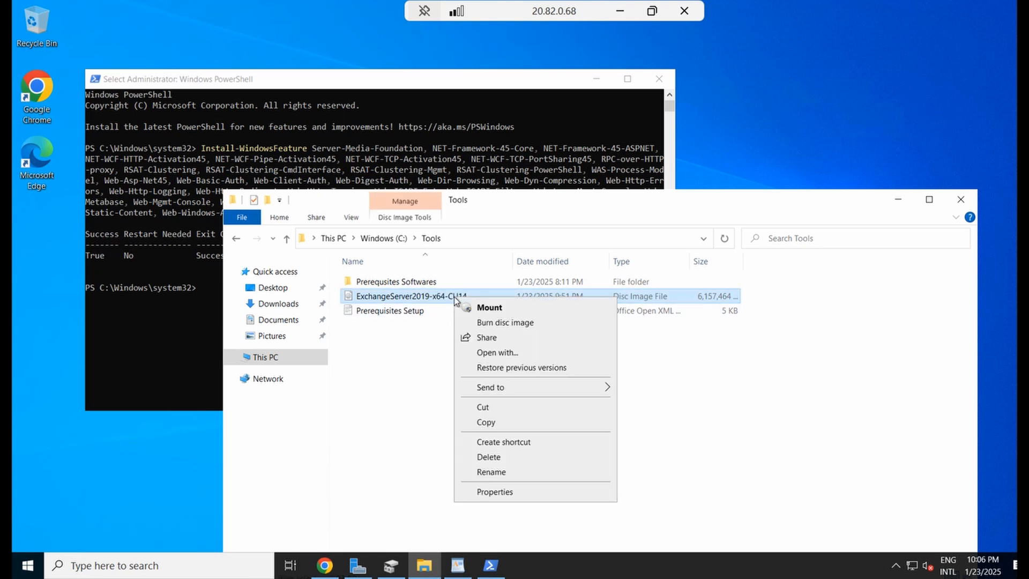
click(490, 307)
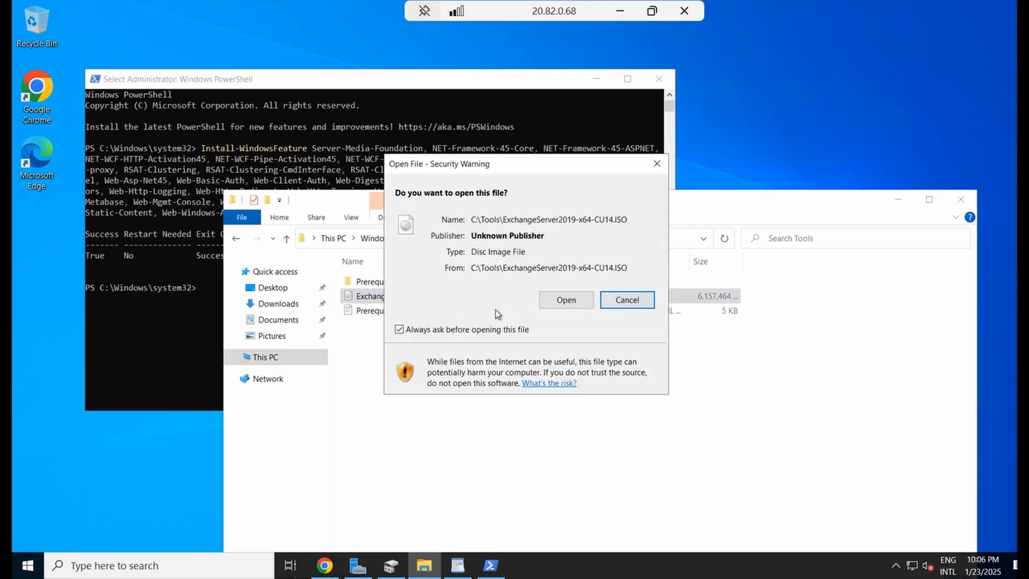
click(551, 301)
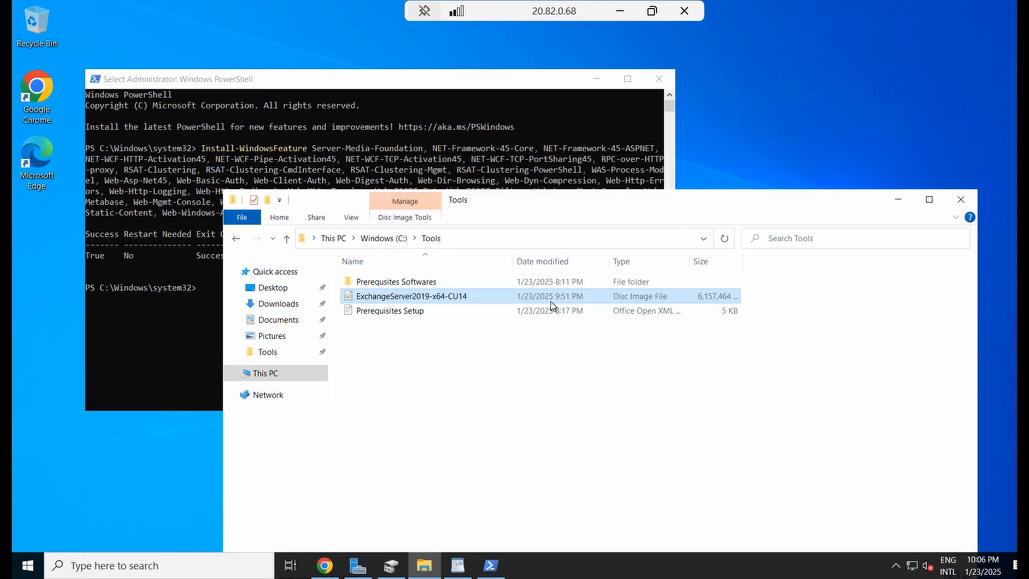
click(297, 372)
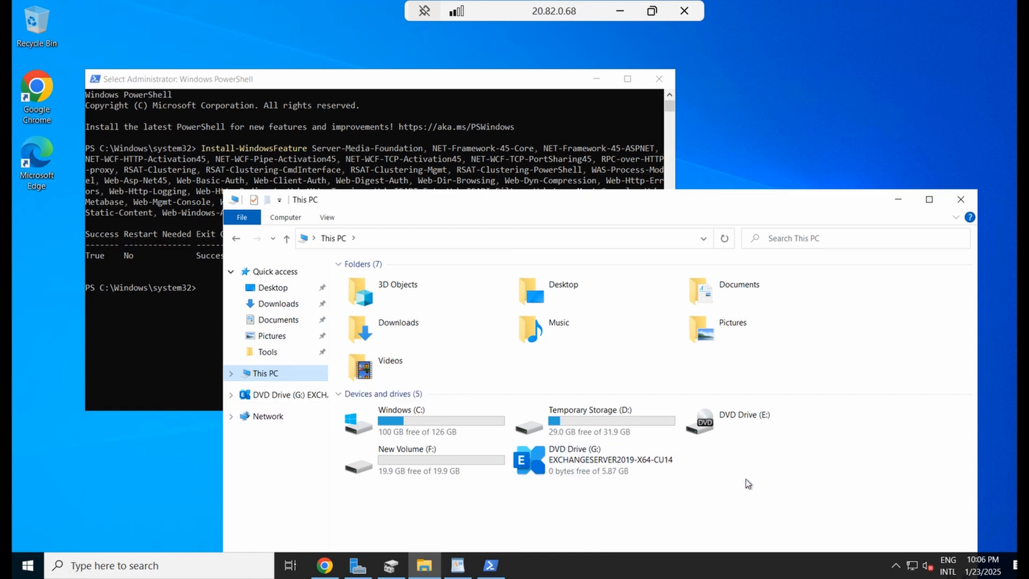
Switch PowerShell to drive G:\ and check the PrepareAD command in the Prerequisites Setup notes
click(181, 346)
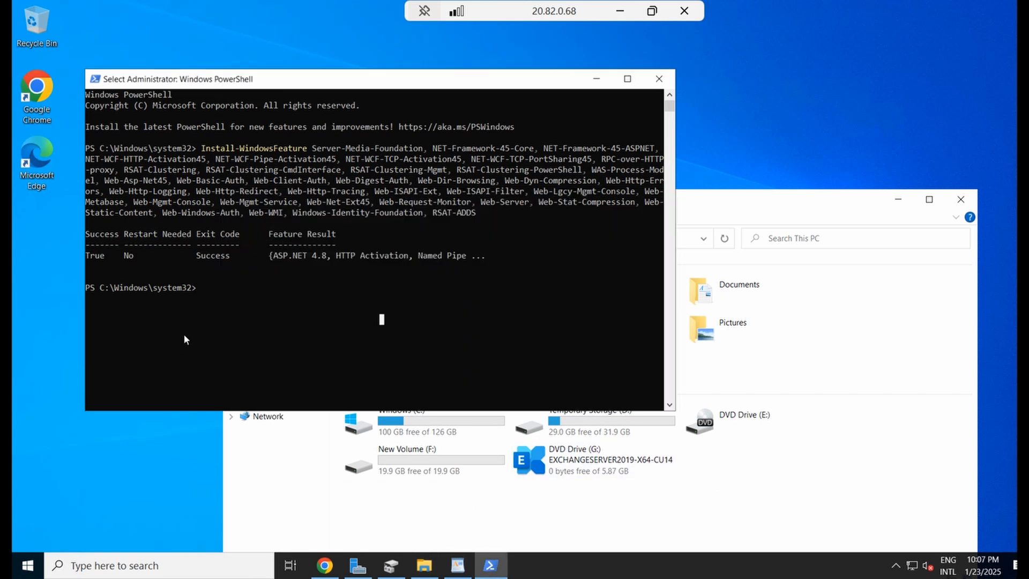
text(cd G:)
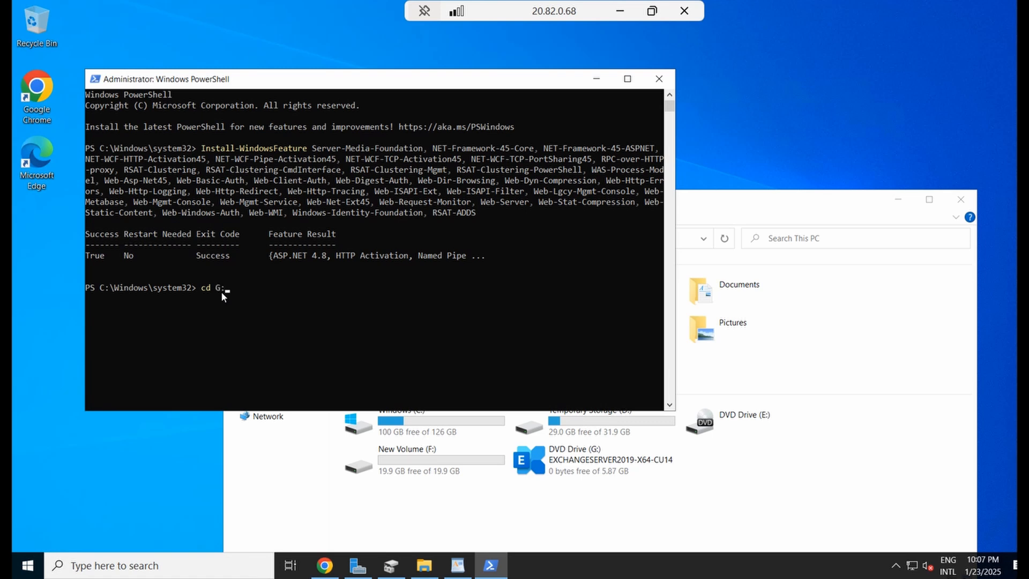
text(\)
key(Return)
click(457, 565)
scroll(446, 448, down, 3)
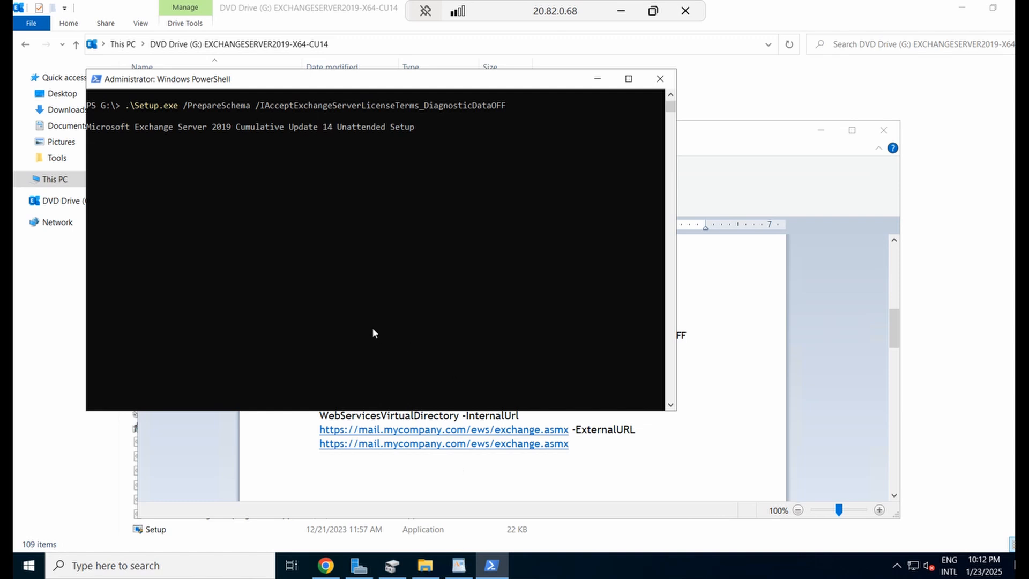
click(506, 105)
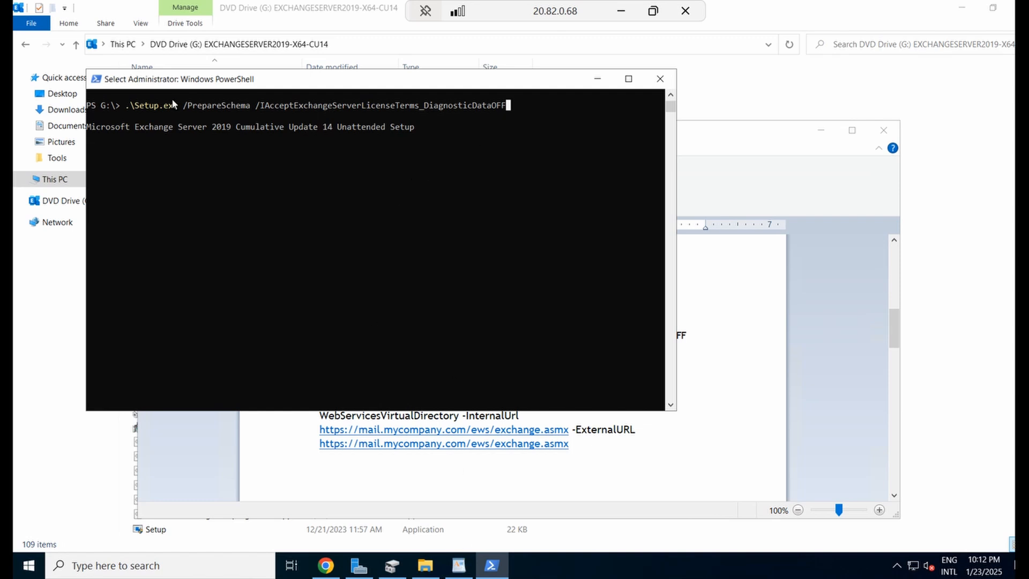
click(459, 566)
click(456, 568)
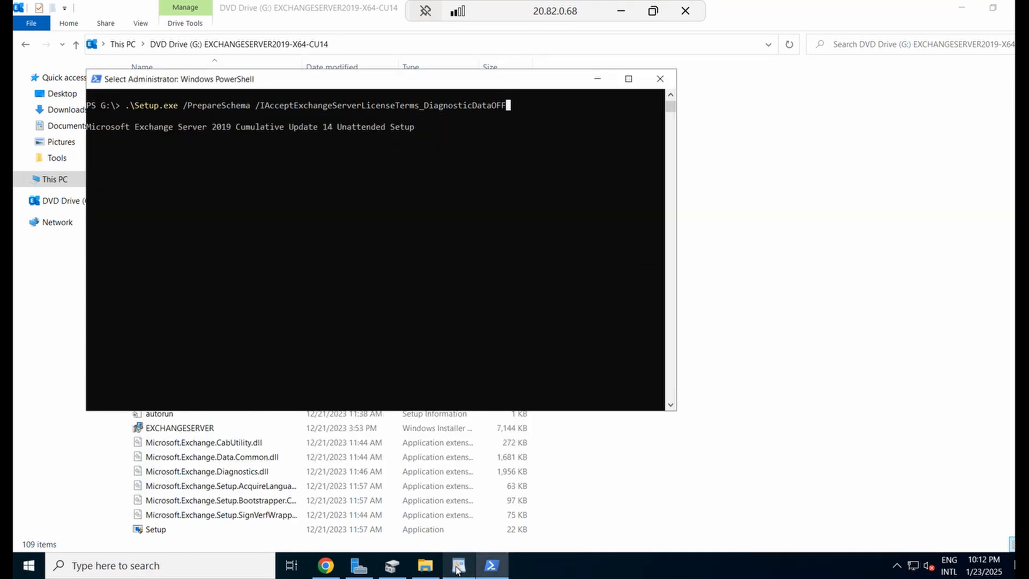
Resume Setup /PrepareAD and follow Organization Preparation past prerequisite analysis to 31%
click(224, 213)
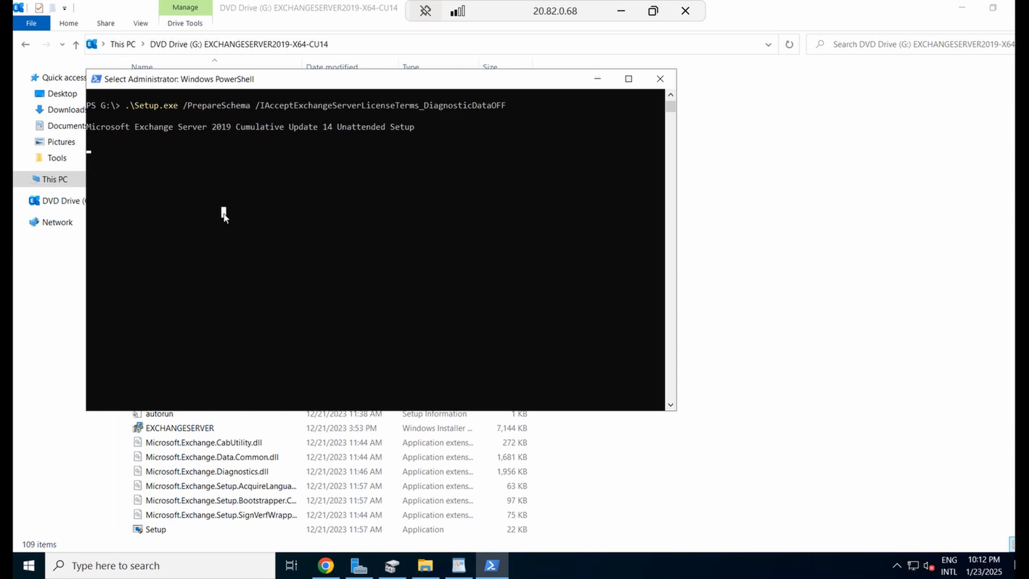
key(Return)
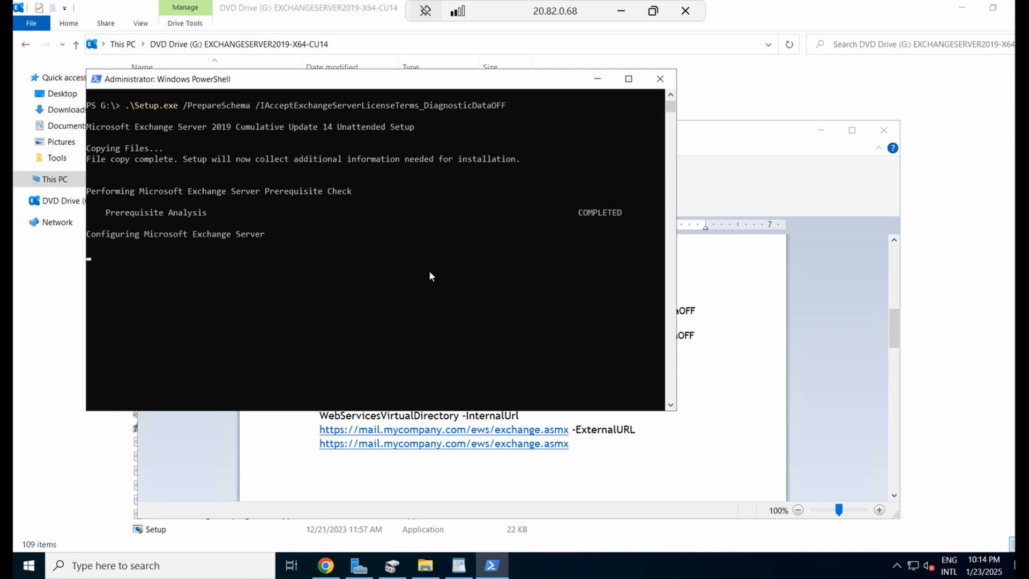
drag(621, 213, 91, 213)
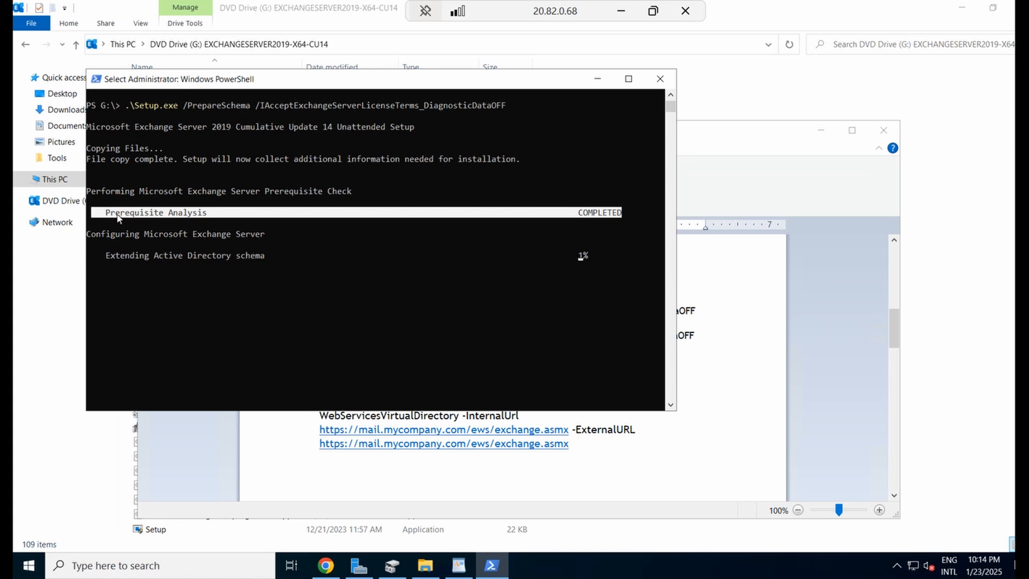
click(232, 298)
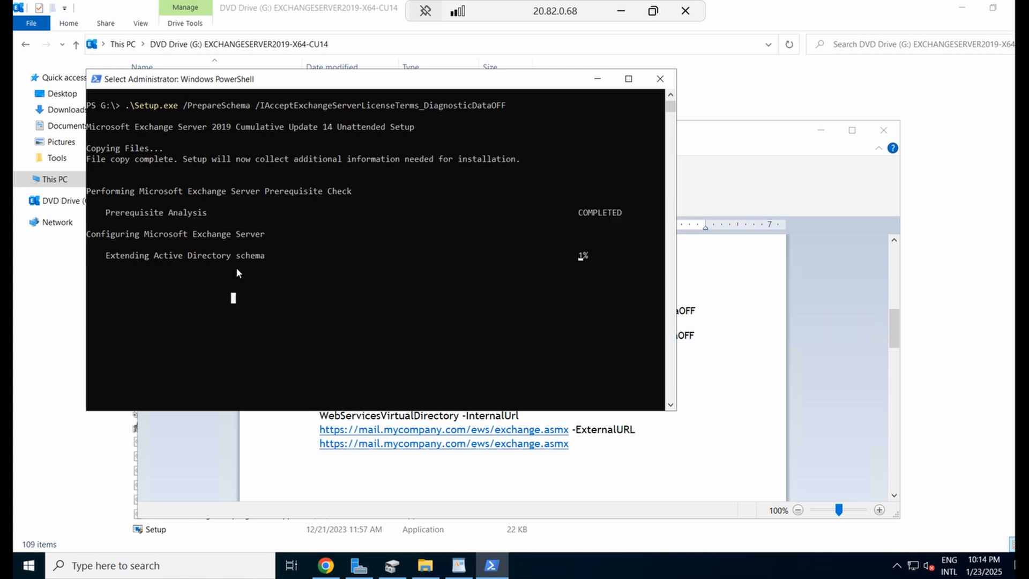
click(407, 308)
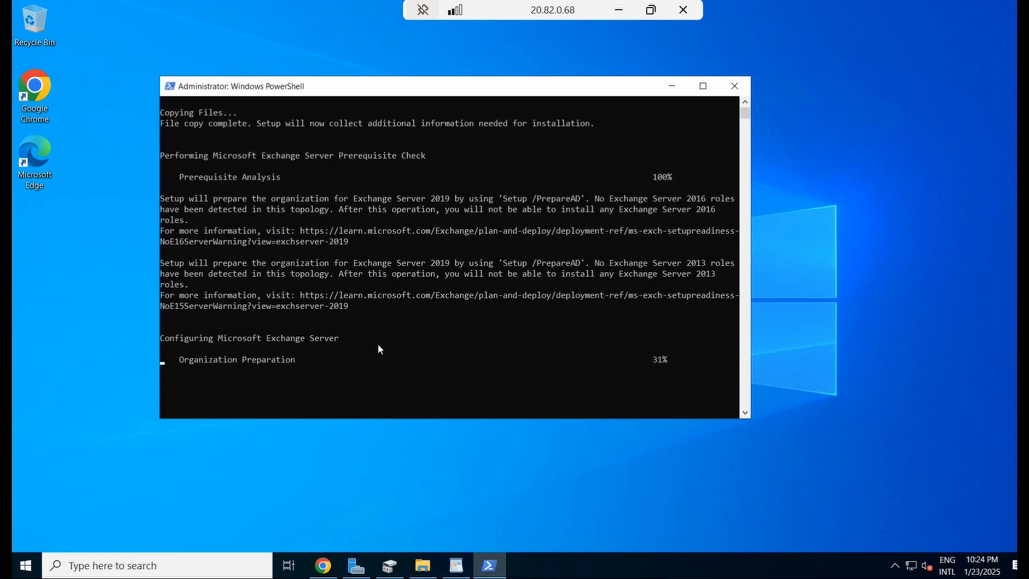
Copy the PrepareDomain line from the notes, run it in PowerShell, and confirm it reports COMPLETED
click(456, 565)
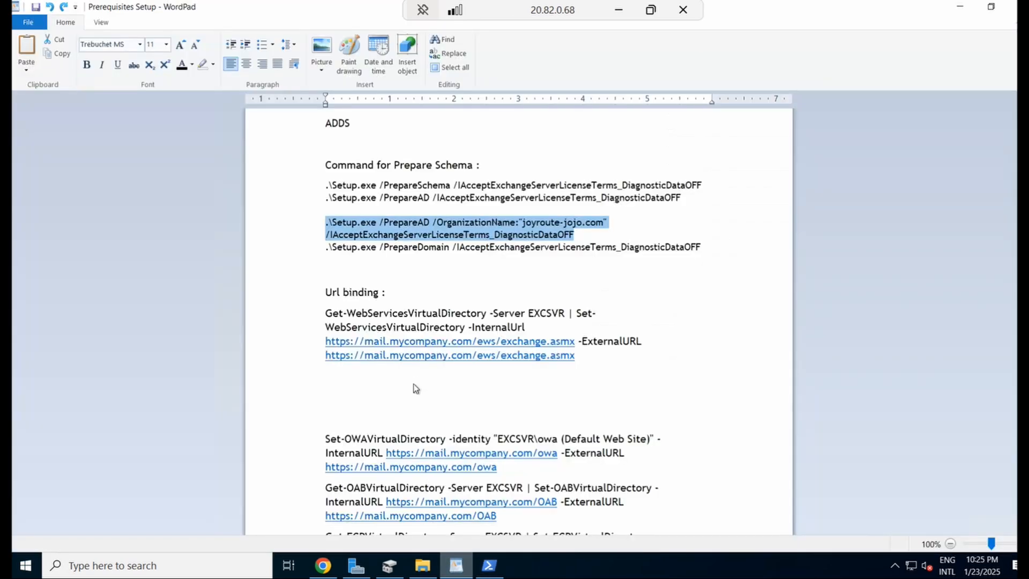
click(622, 268)
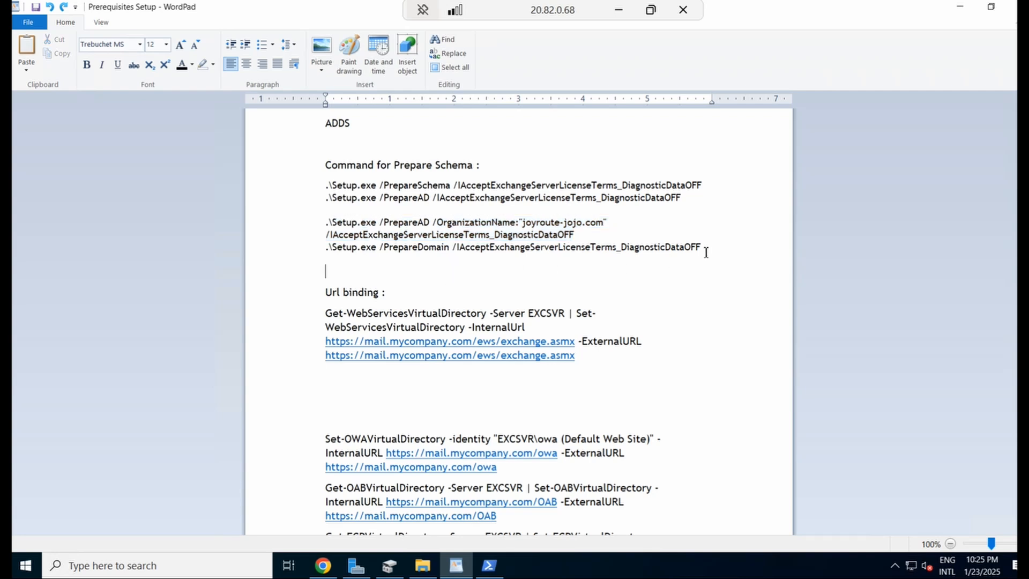
drag(703, 248, 307, 249)
key(ctrl+c)
click(489, 565)
right_click(371, 387)
key(Return)
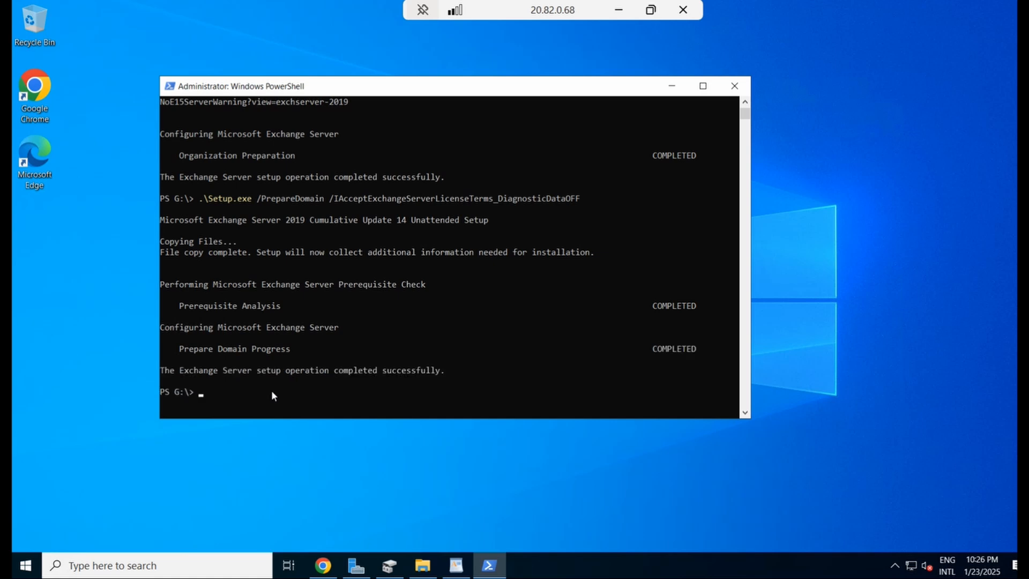
drag(175, 348, 701, 348)
click(481, 381)
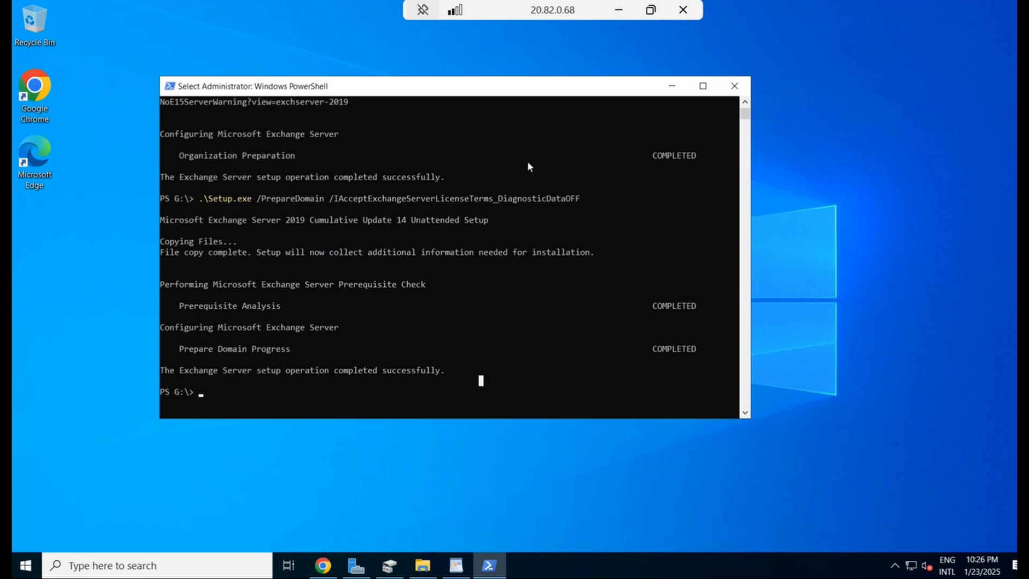
Restart the server from Start > Power, confirming the reason, then launch File Explorer after reboot
click(671, 90)
click(25, 565)
click(25, 536)
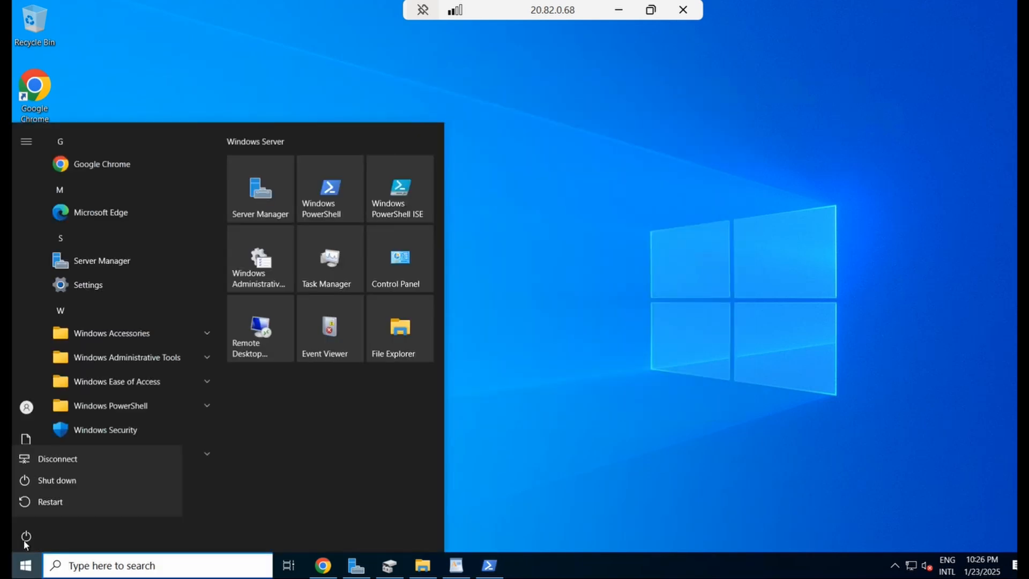
click(67, 500)
click(214, 499)
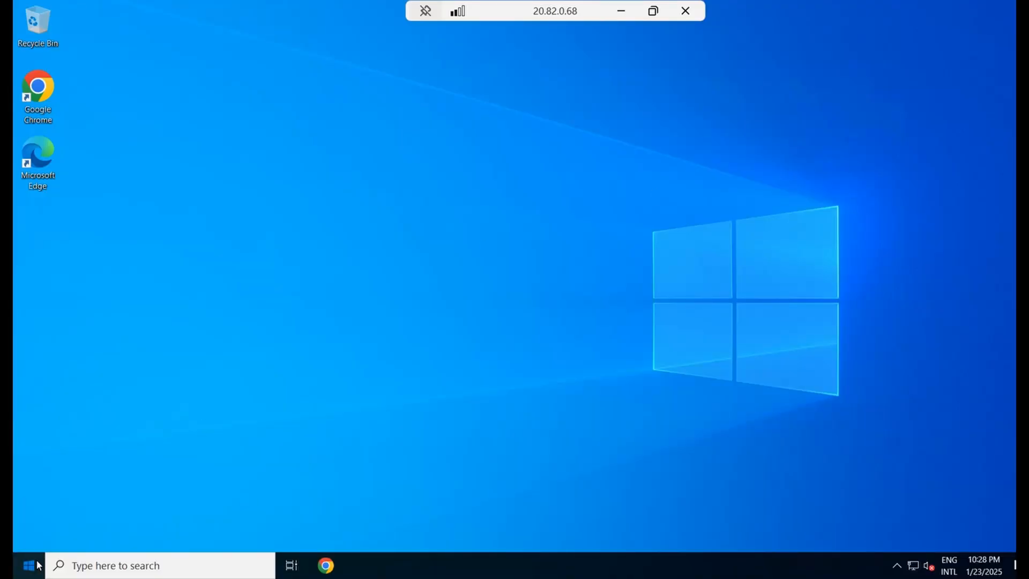
click(37, 564)
click(419, 336)
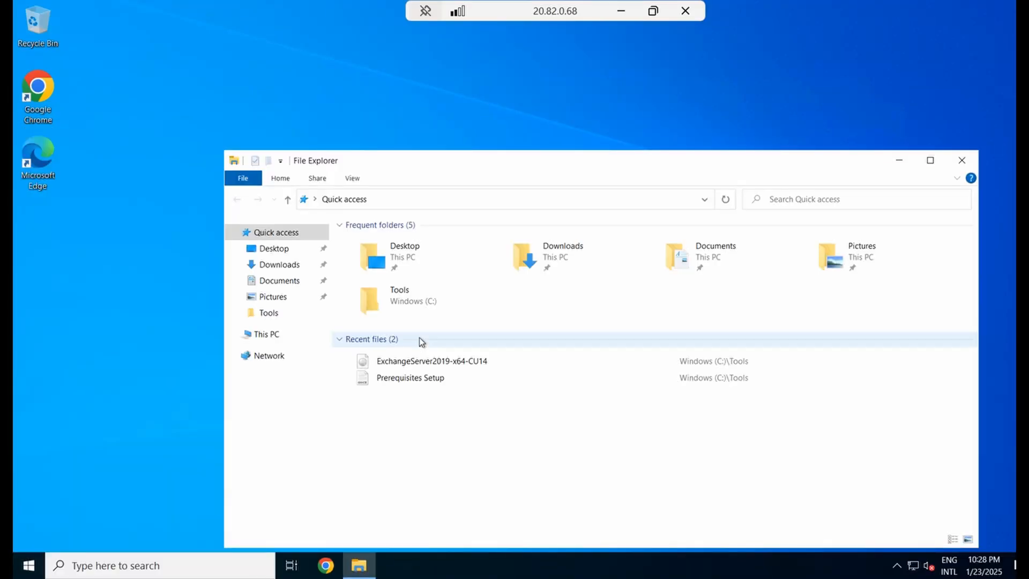
Mount the Exchange Server 2019 CU14 ISO as DVD Drive (G:)
right_click(437, 366)
click(486, 181)
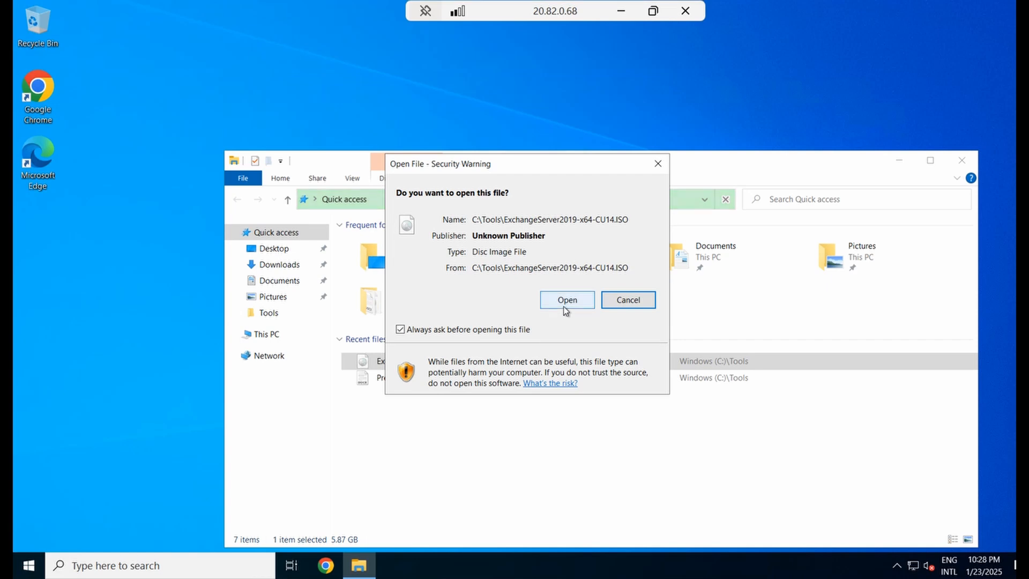
click(566, 300)
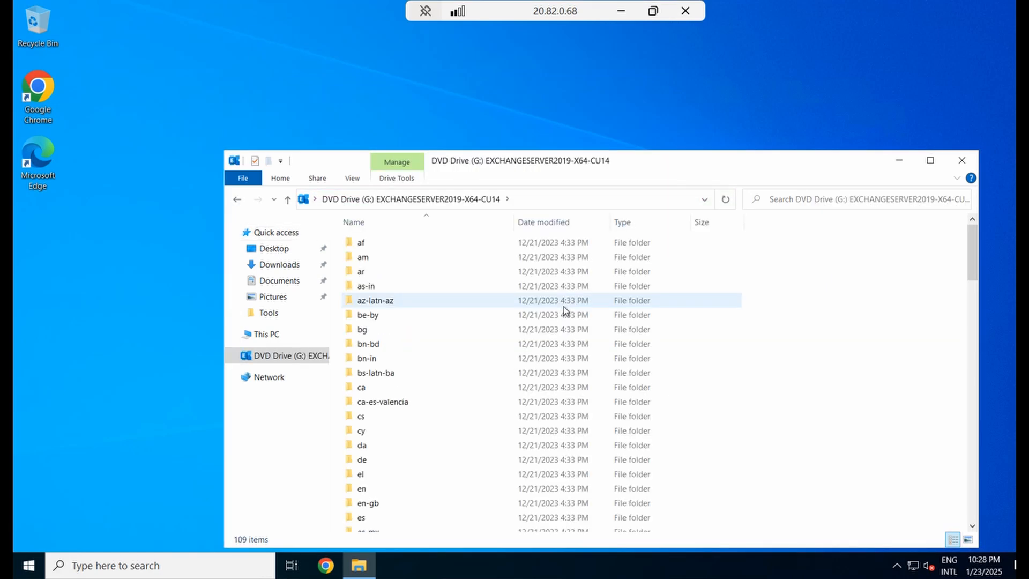
Run Setup from the mounted drive as administrator, approving the UAC prompt
click(930, 160)
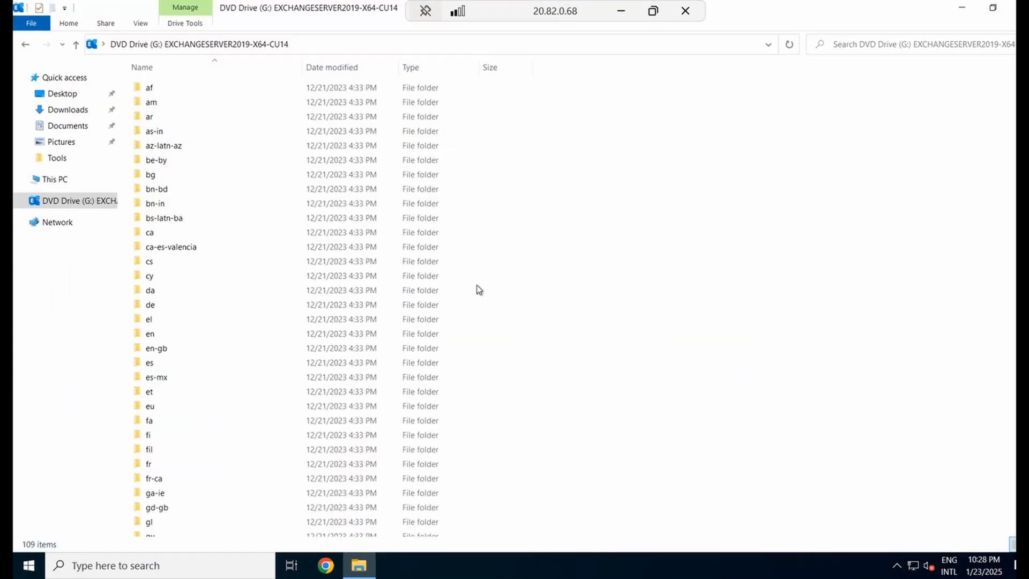
scroll(282, 391, down, 20)
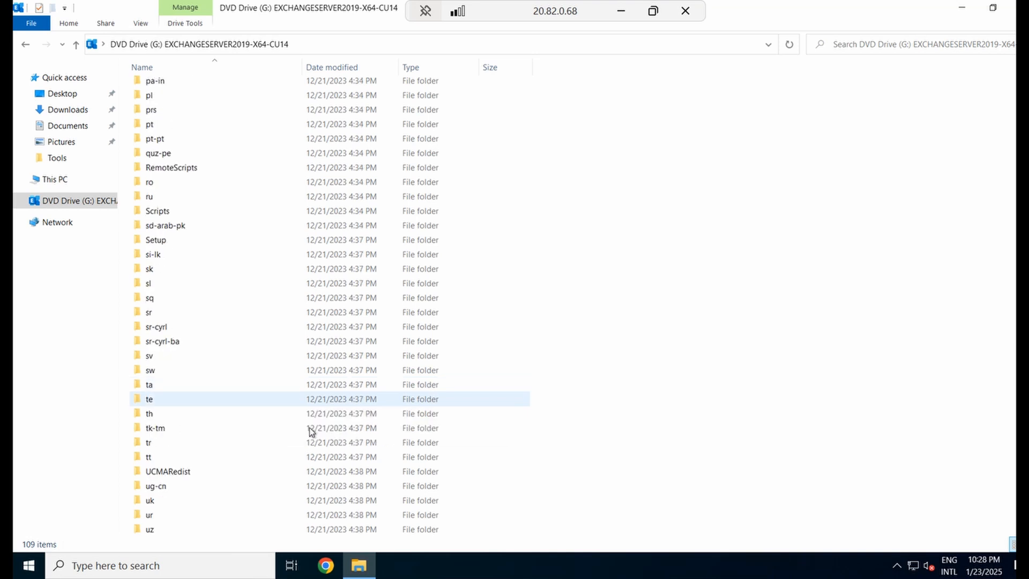
scroll(311, 431, down, 4)
click(159, 531)
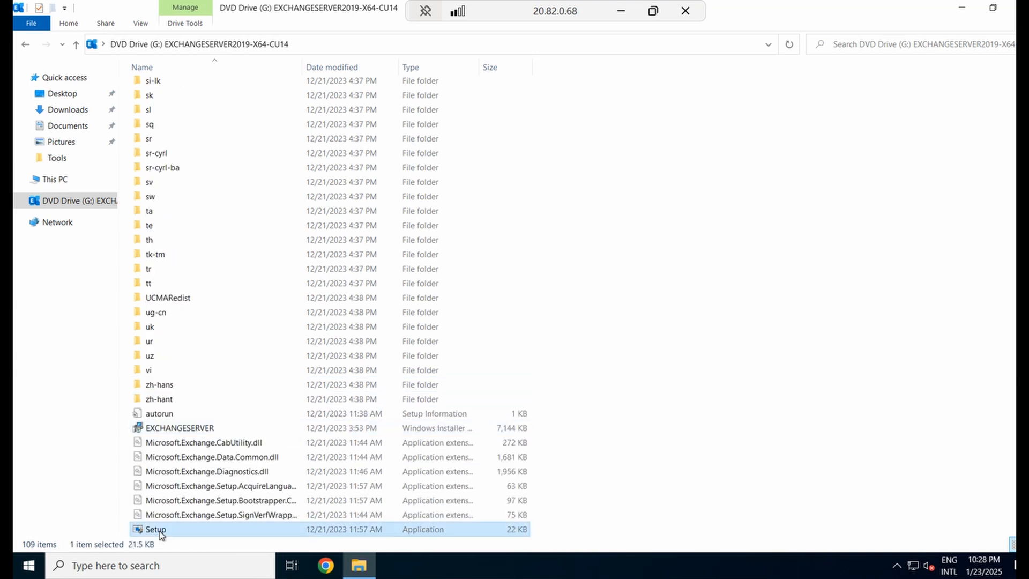
right_click(159, 531)
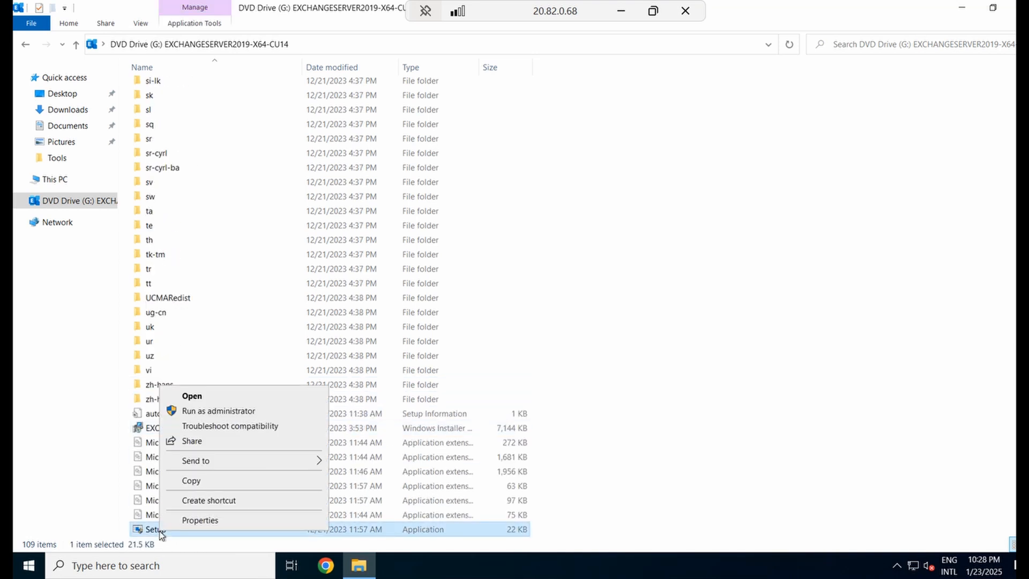
click(248, 410)
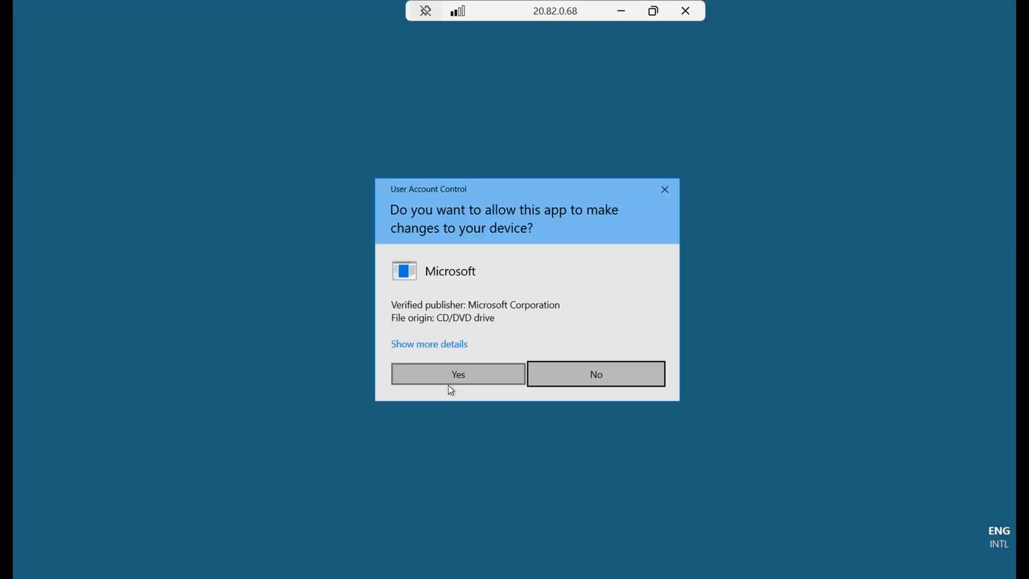
click(449, 382)
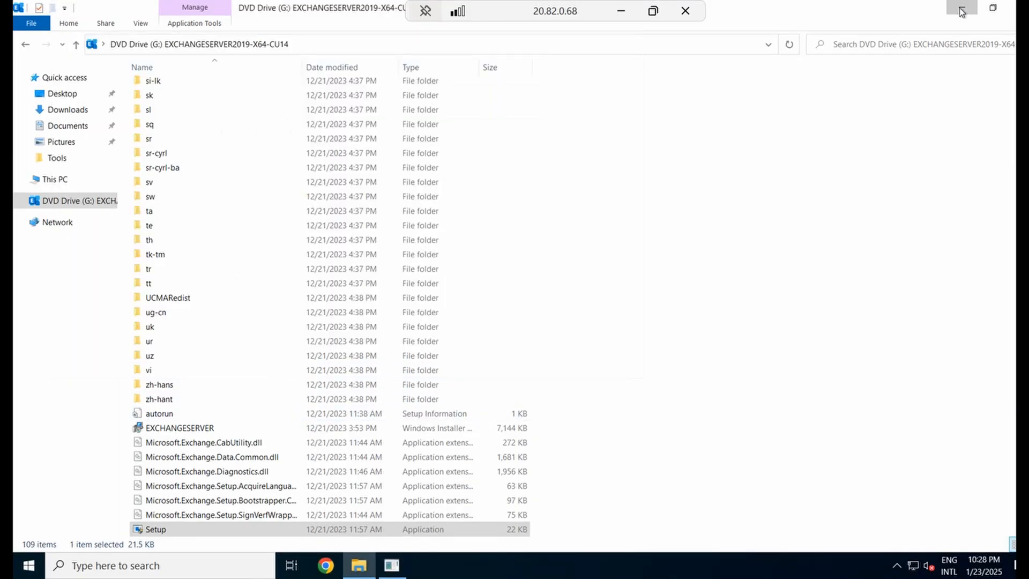
click(961, 9)
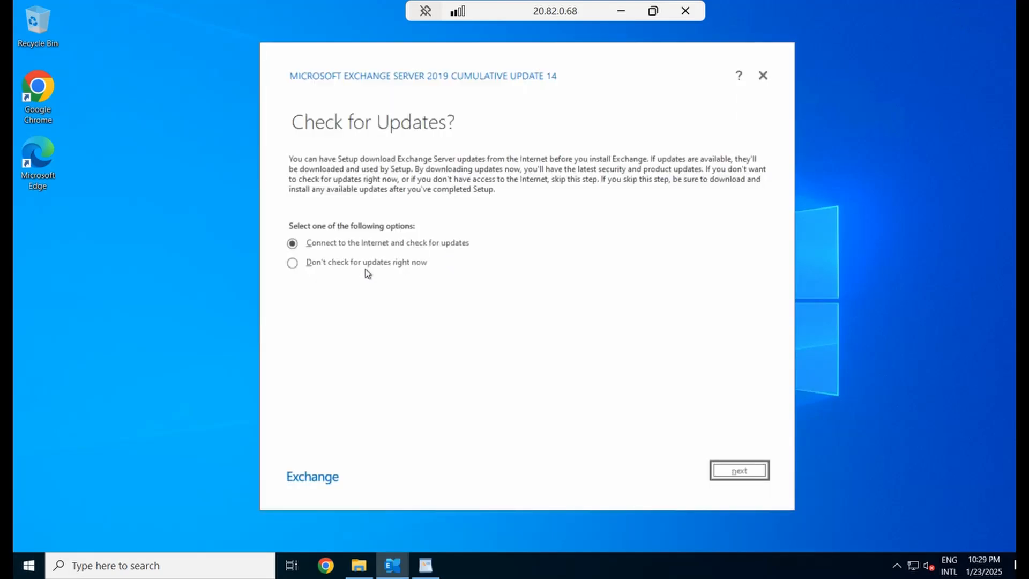
Choose "Don't check for updates right now" and let Setup copy its files
click(348, 268)
click(722, 473)
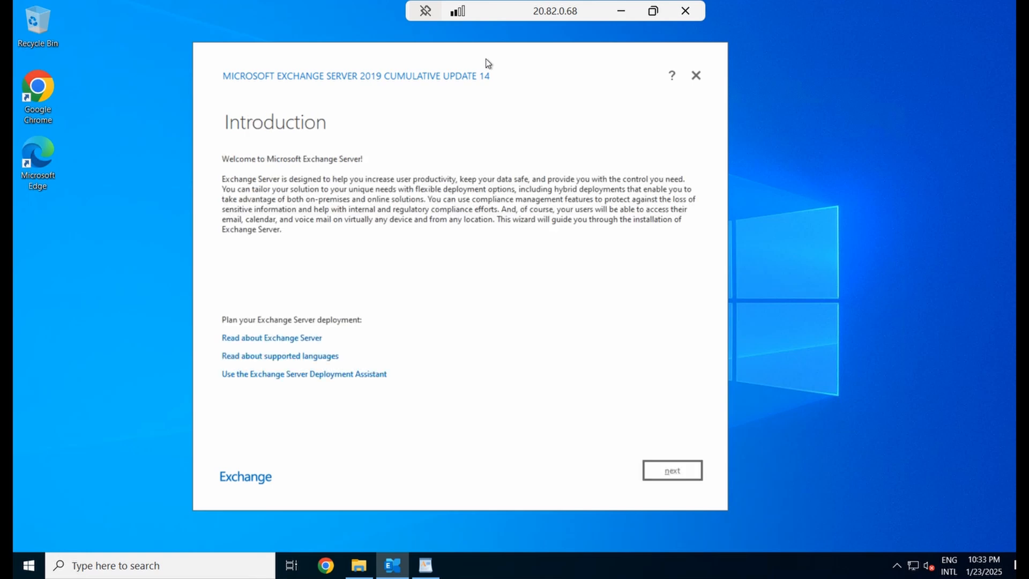
Accept the licence without sharing diagnostic data and decline the recommended settings
click(673, 476)
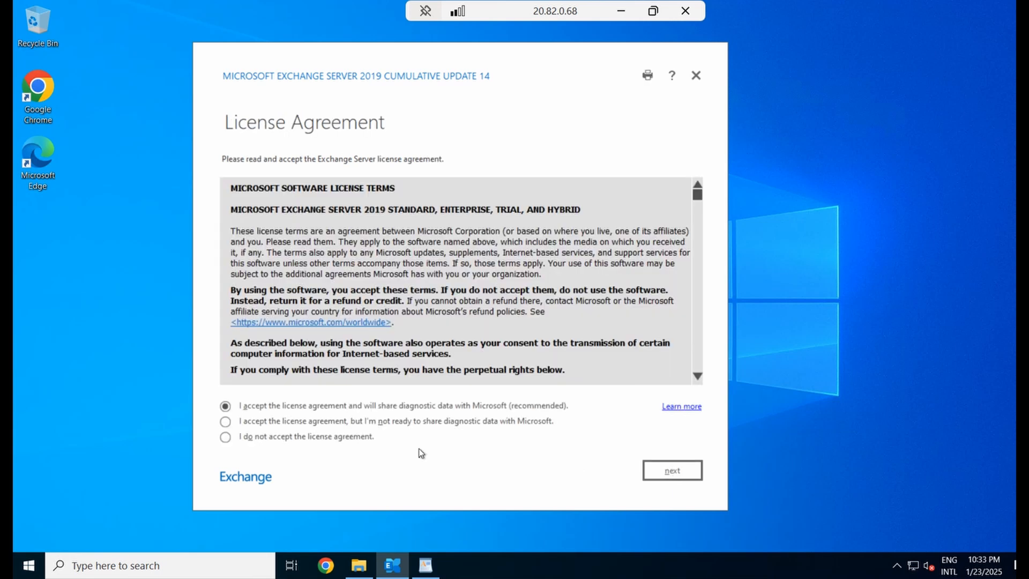
click(327, 423)
click(671, 471)
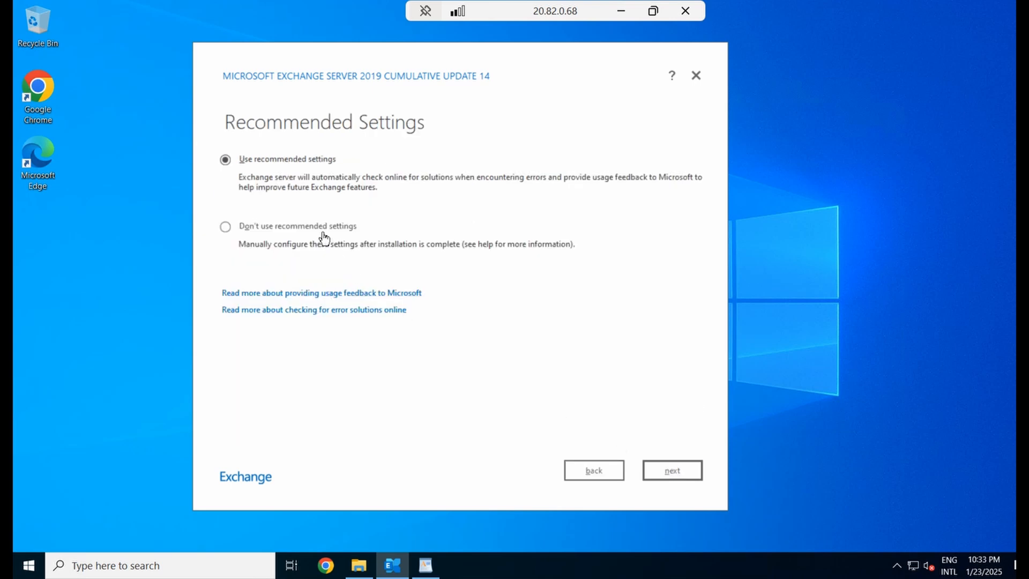
click(323, 229)
click(678, 474)
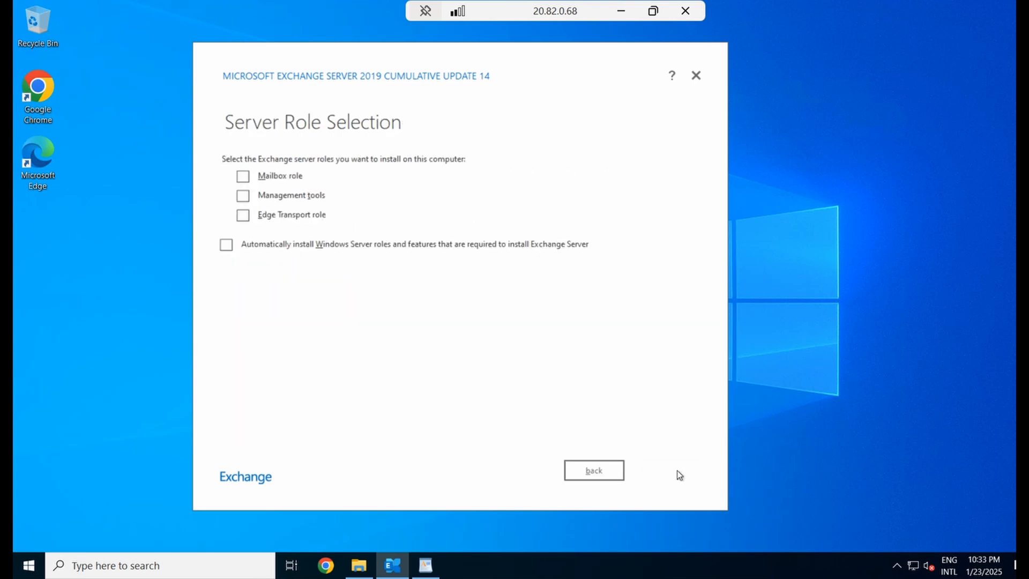
Select the Mailbox role with automatic Windows feature install and keep the default install path
click(278, 180)
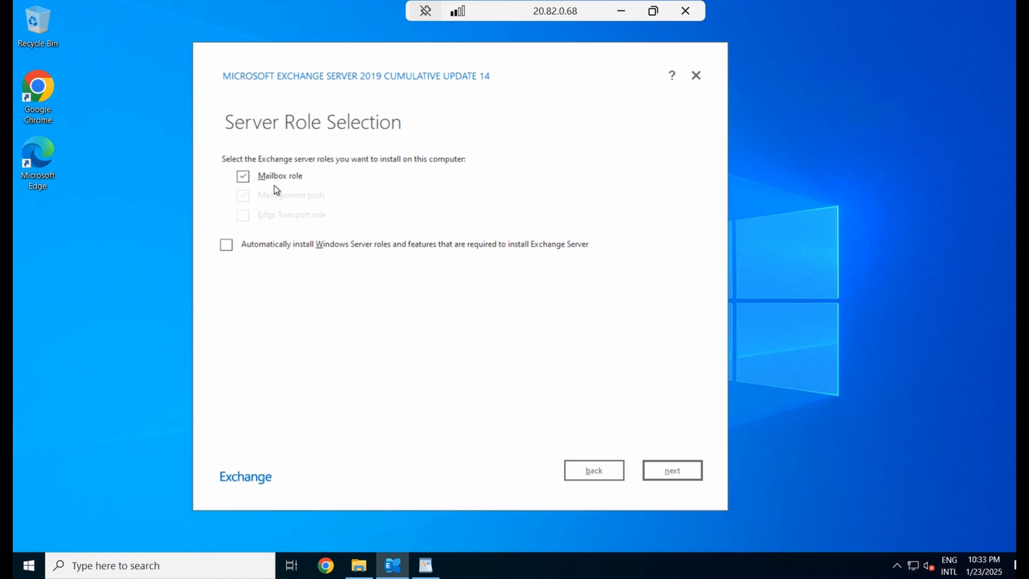
click(226, 246)
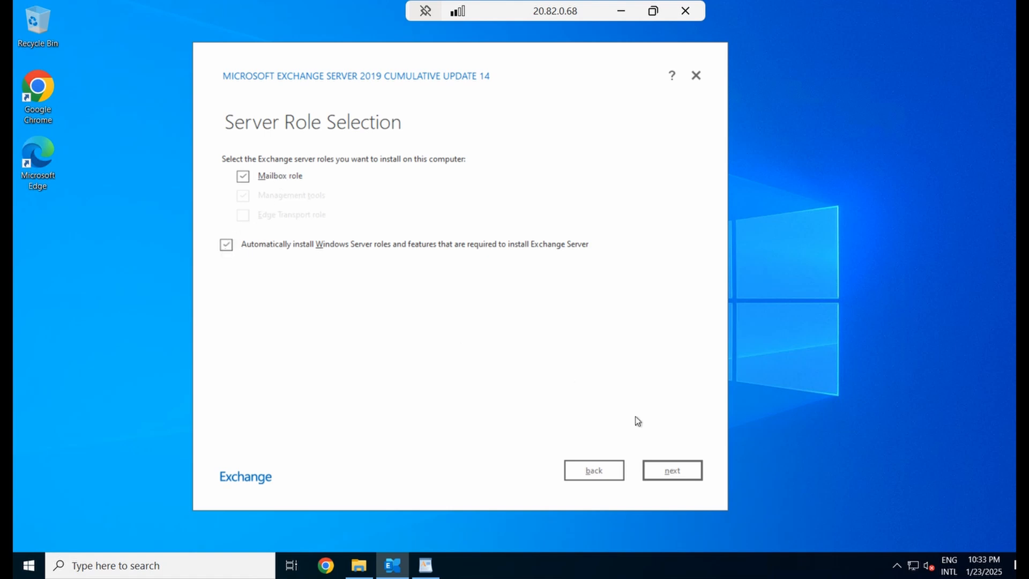
click(683, 477)
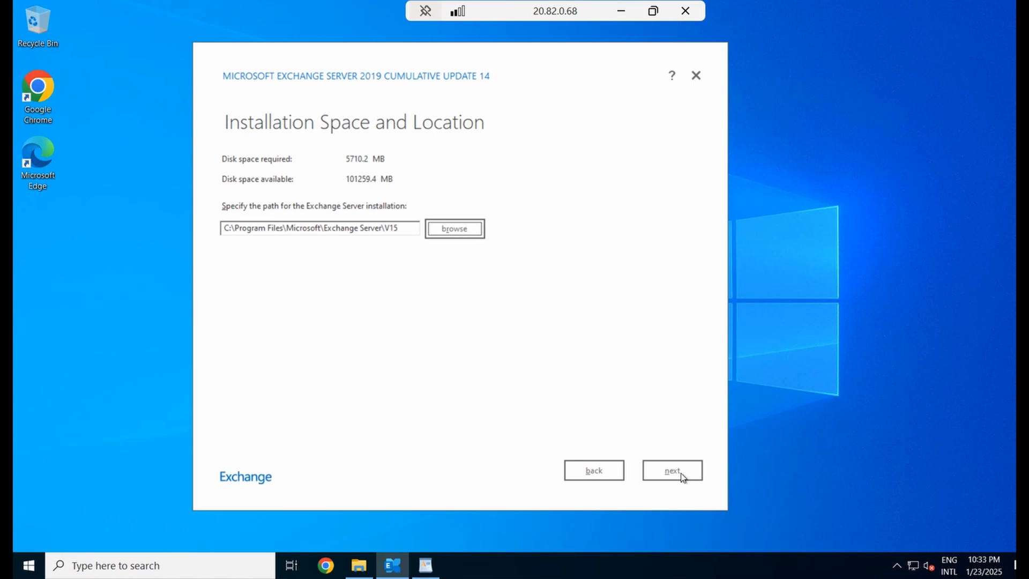
click(682, 476)
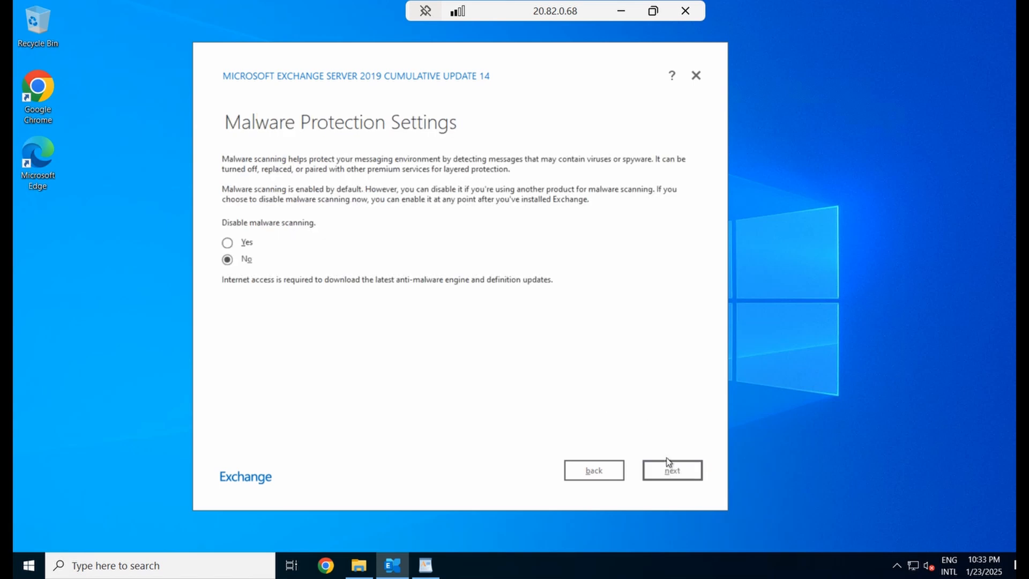
Keep malware scanning enabled and run readiness checks, which flag the missing IIS URL rewrite module
click(671, 470)
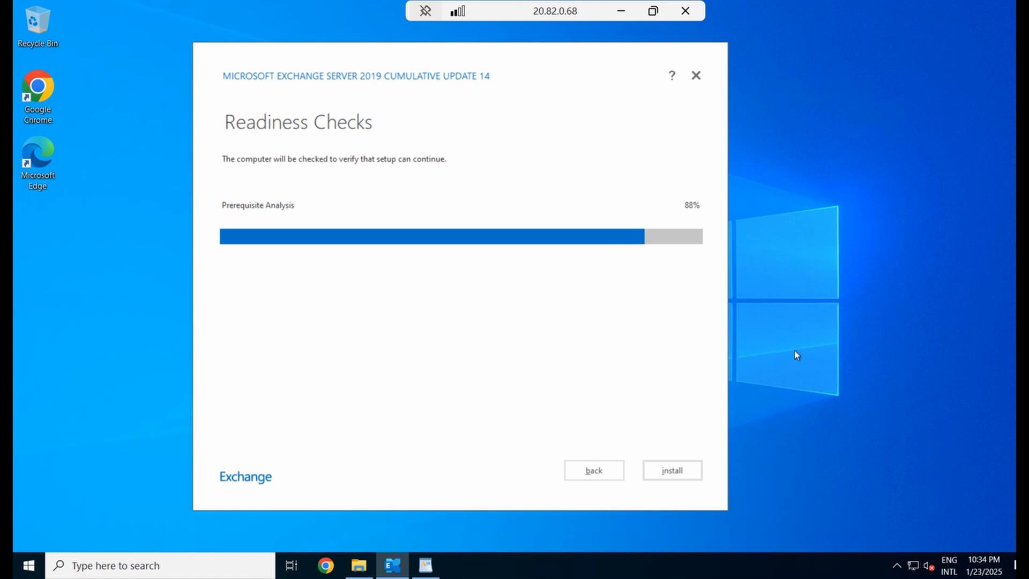
right_click(798, 248)
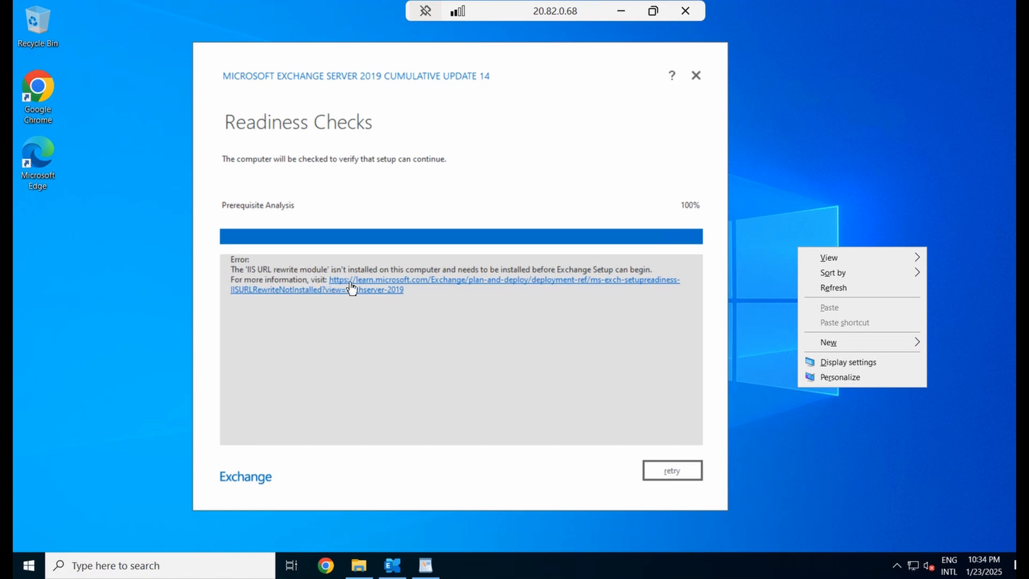
Download the English x64 URL Rewrite Module 2.1 installer from the iis.net page
click(385, 289)
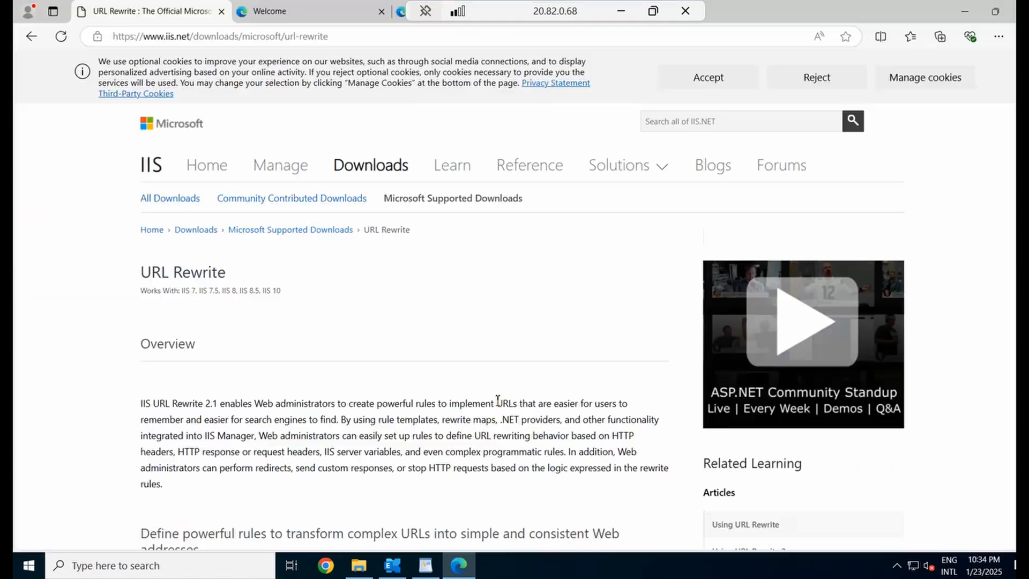
scroll(305, 314, down, 13)
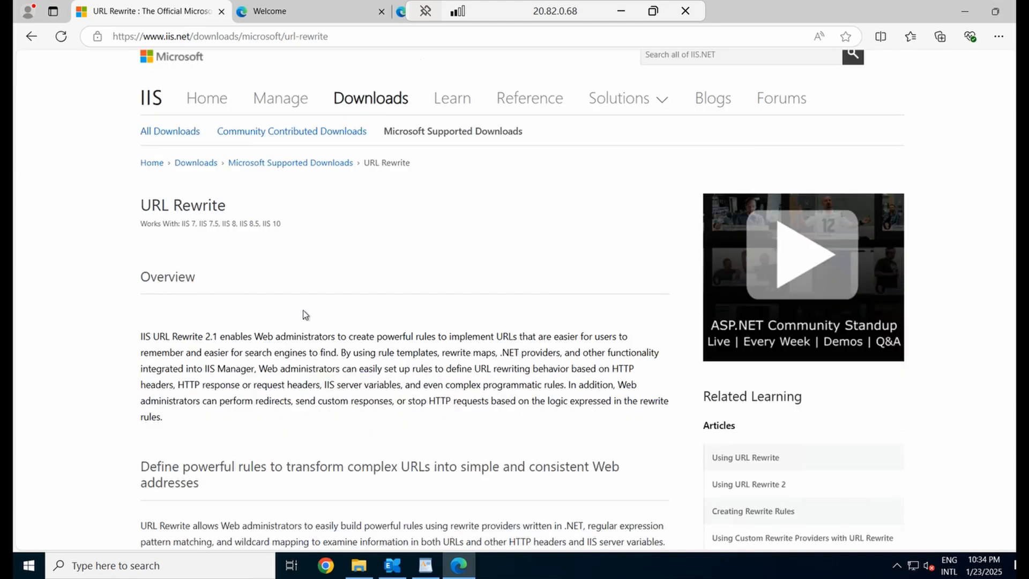
scroll(315, 315, down, 12)
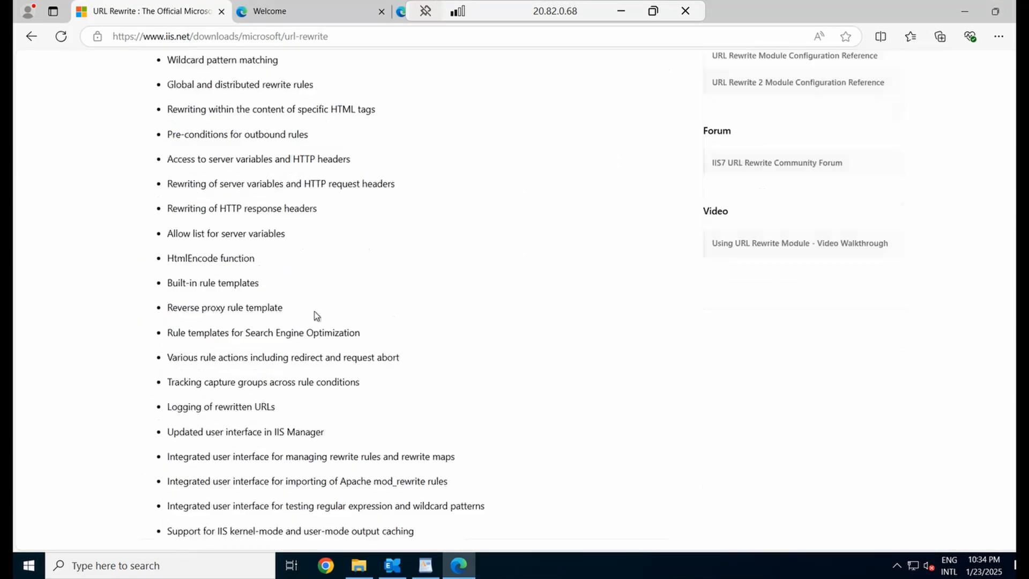
scroll(316, 315, down, 3)
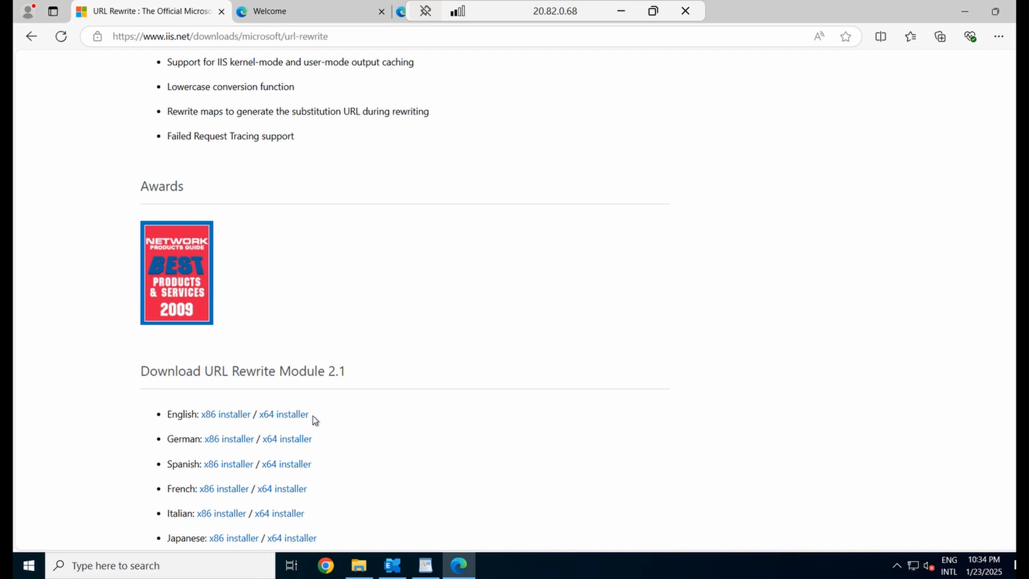
click(285, 419)
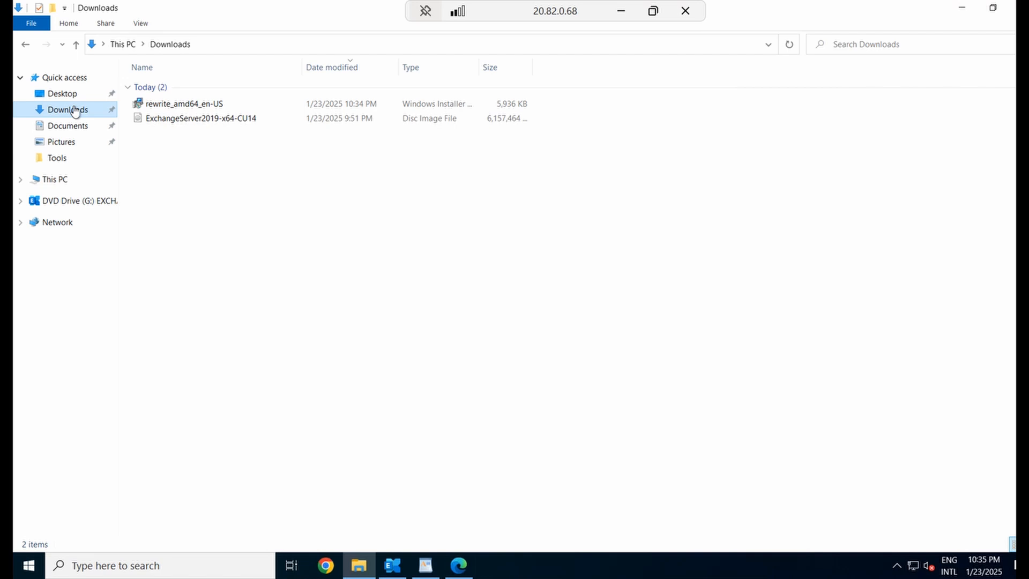
Install rewrite_amd64_en-US from Downloads, accepting the licence and approving UAC
click(192, 105)
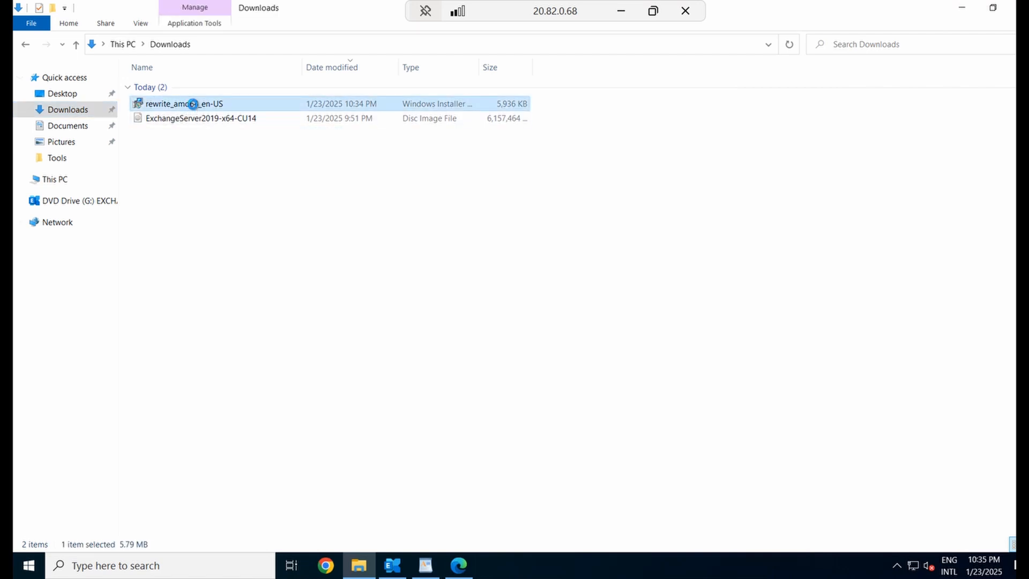
right_click(194, 105)
click(242, 117)
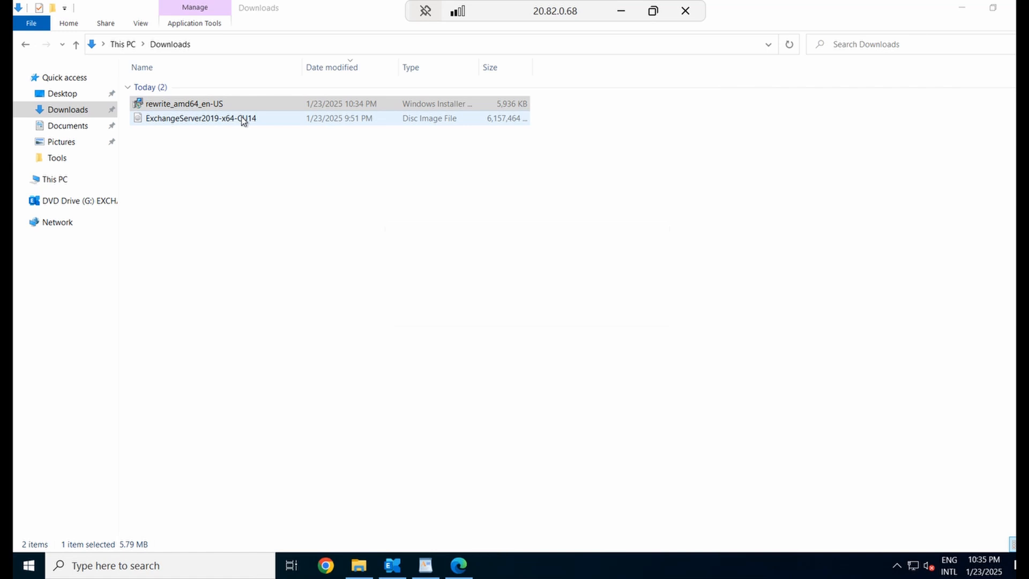
click(486, 359)
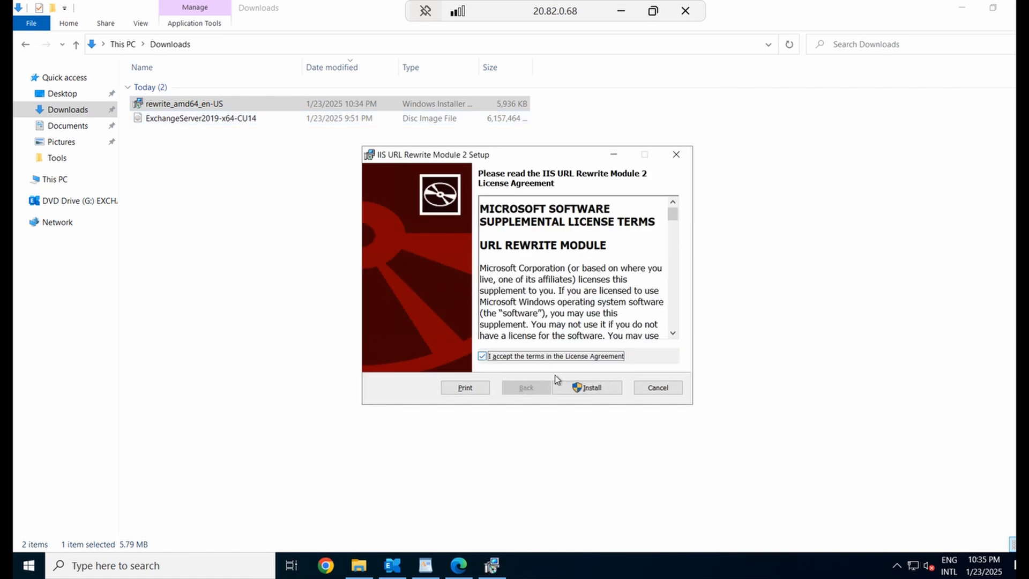
click(587, 387)
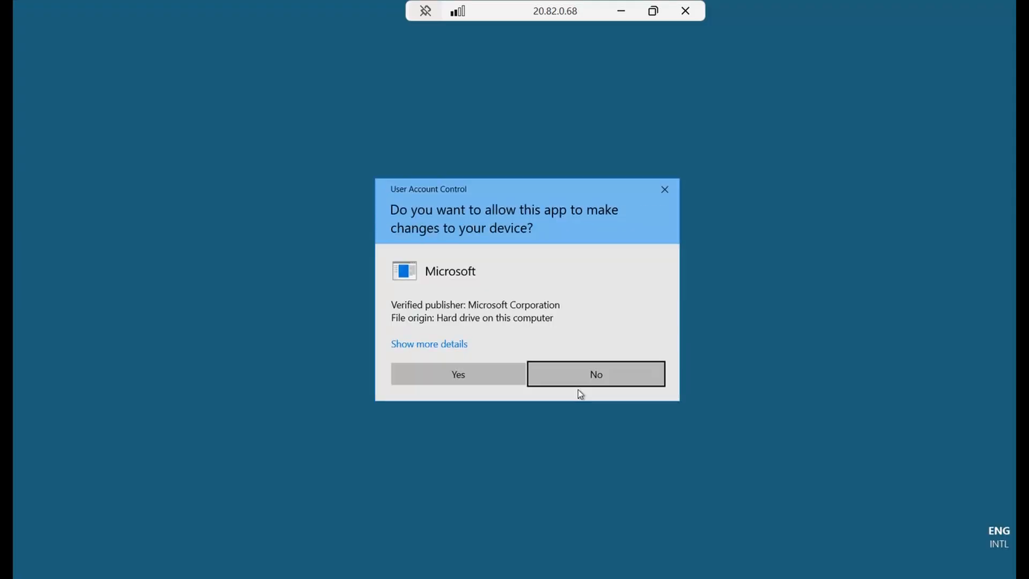
click(478, 379)
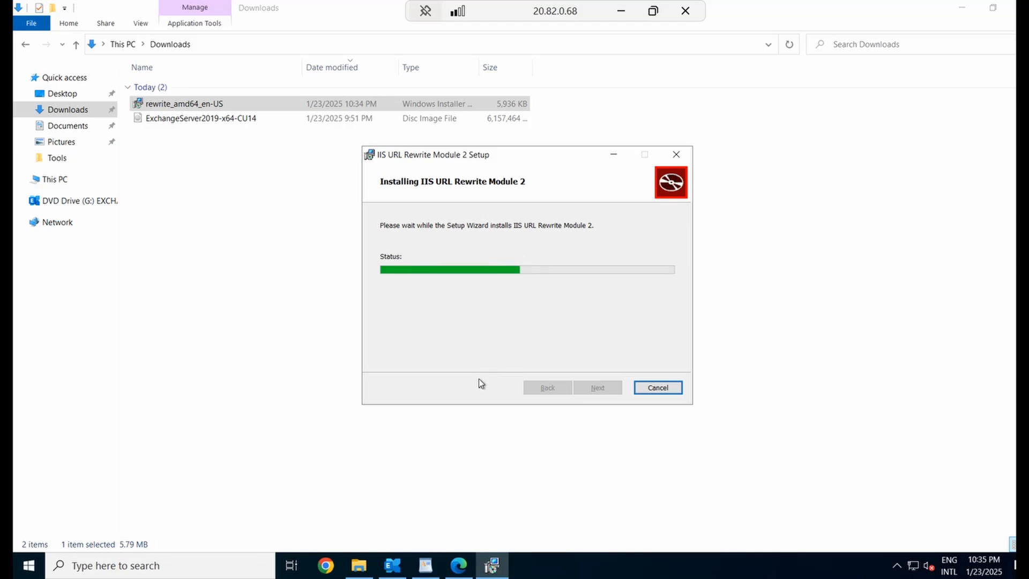
click(962, 8)
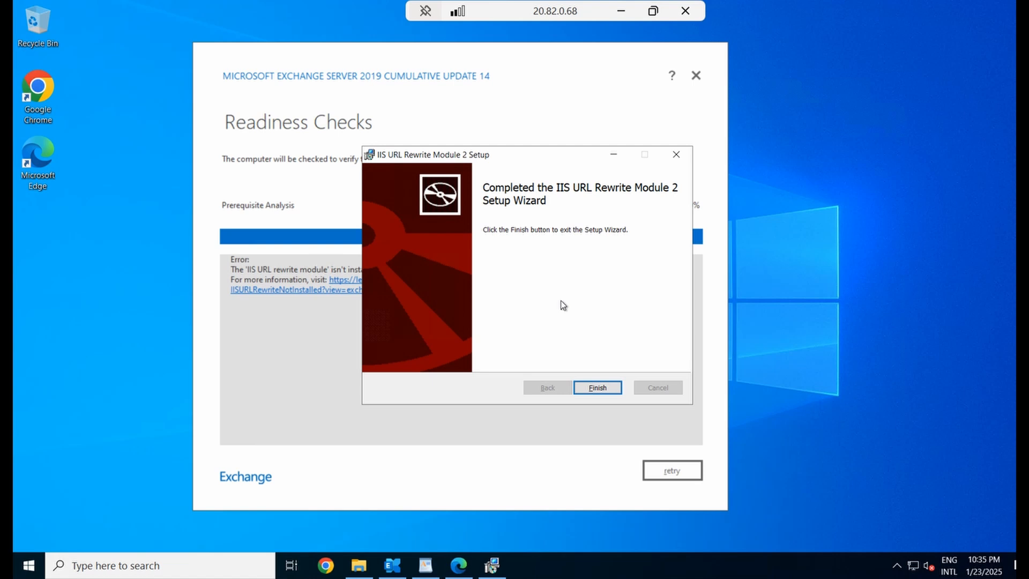
Close the URL Rewrite wizard, retry the readiness checks, and start the Exchange installation
click(598, 388)
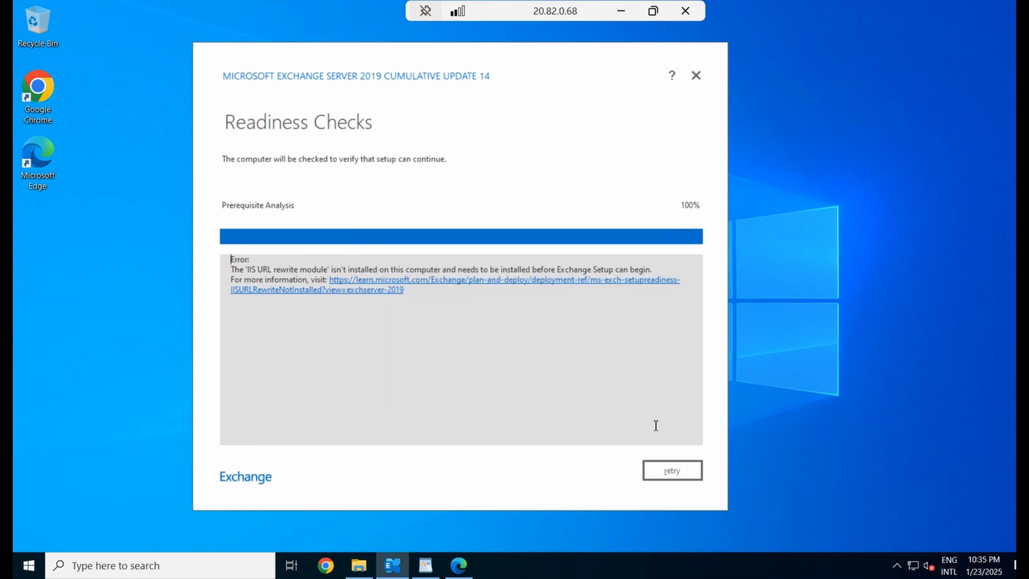
click(669, 471)
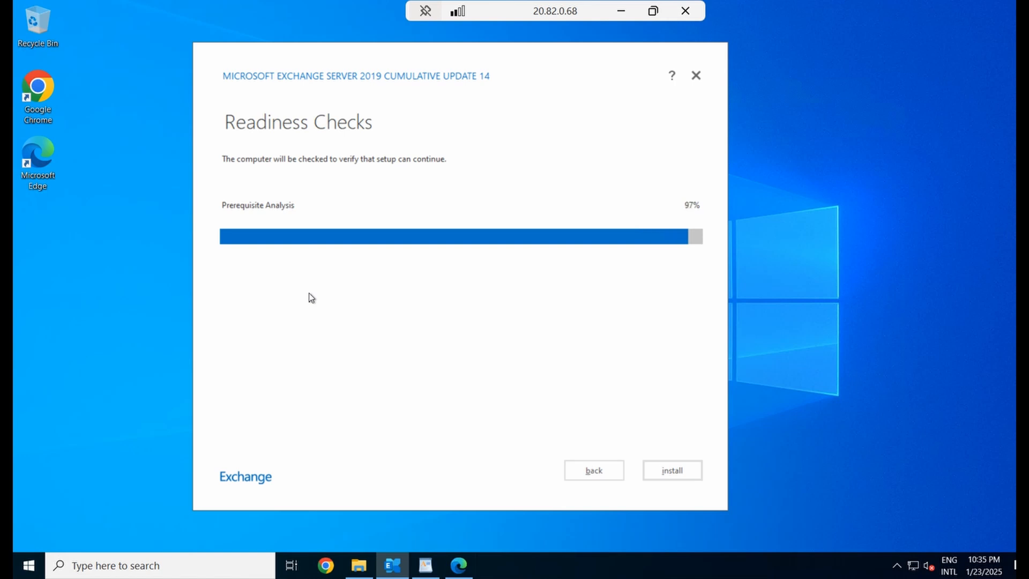
click(678, 475)
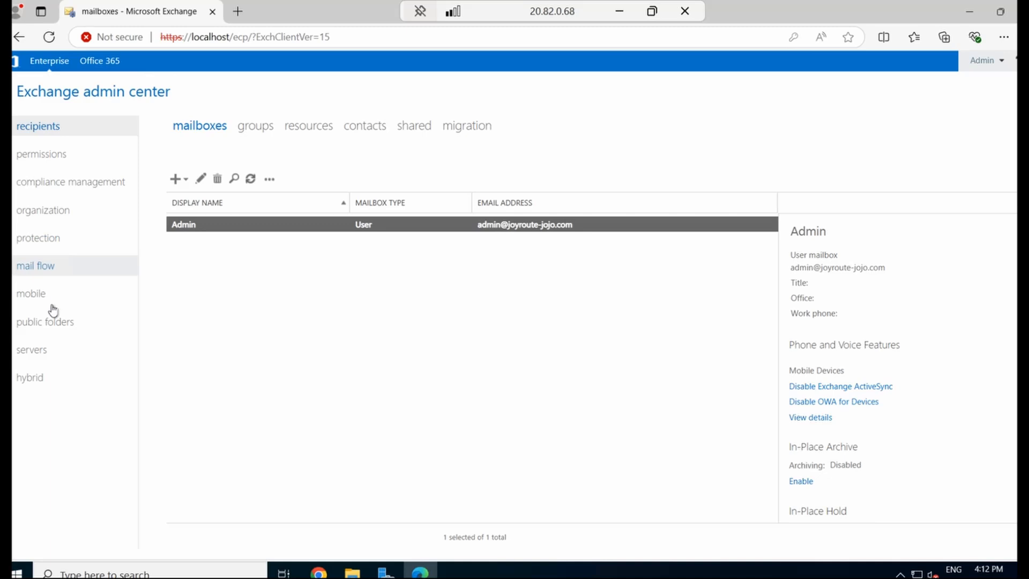
Browse servers > virtual directories and inspect the owa and ecp external URL details, then minimize Edge
click(57, 347)
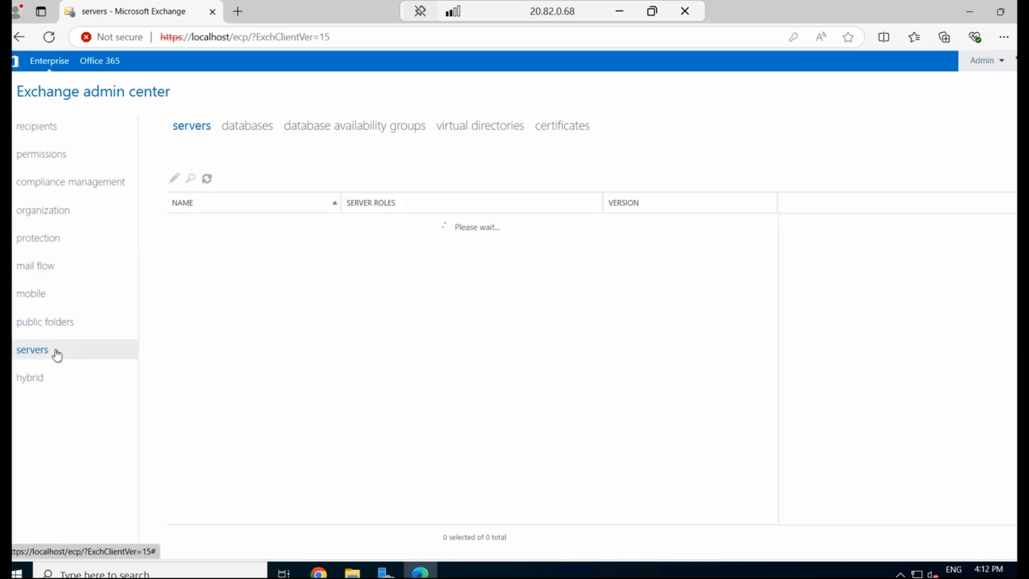
click(239, 129)
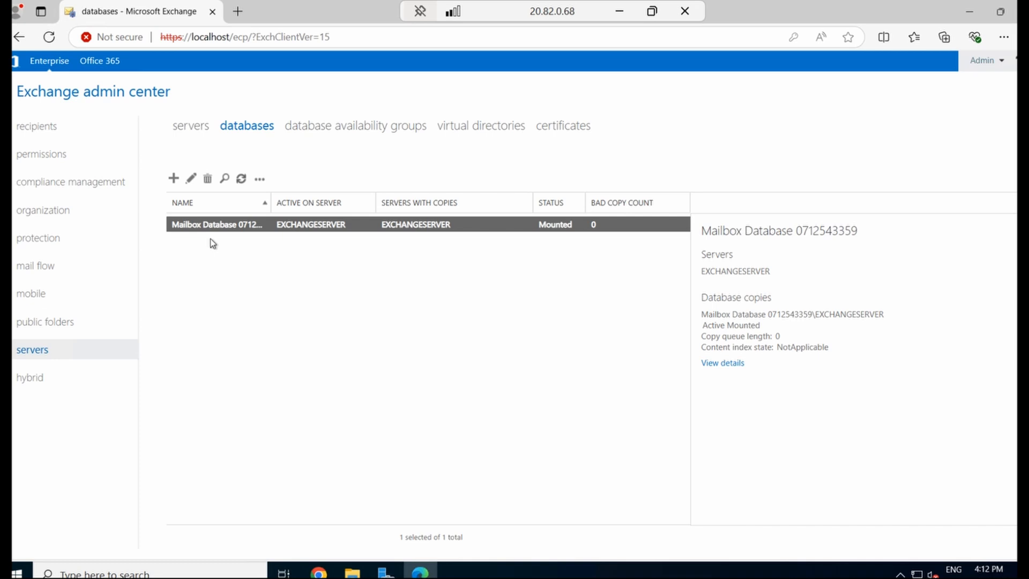
click(501, 127)
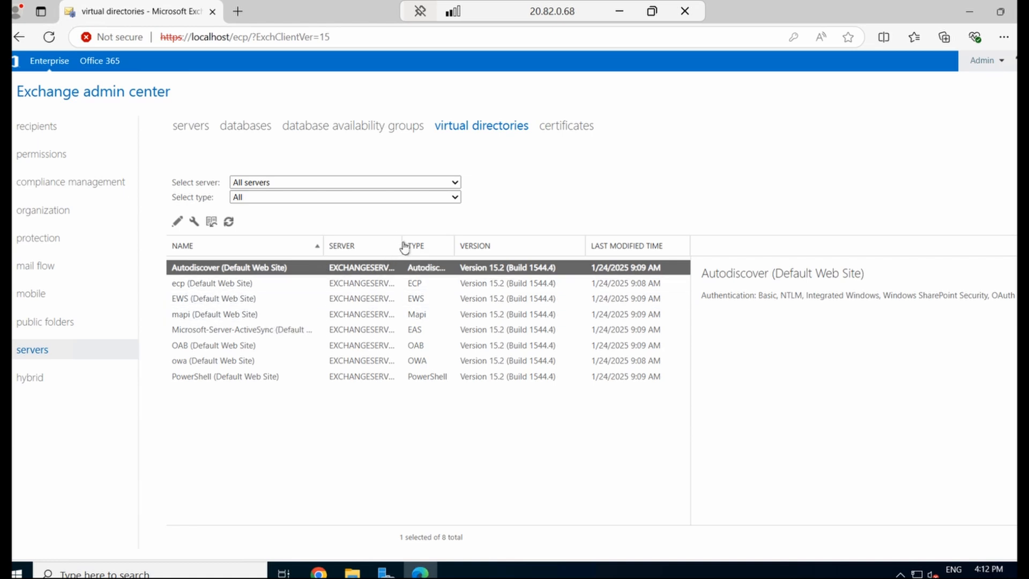
drag(403, 243, 433, 256)
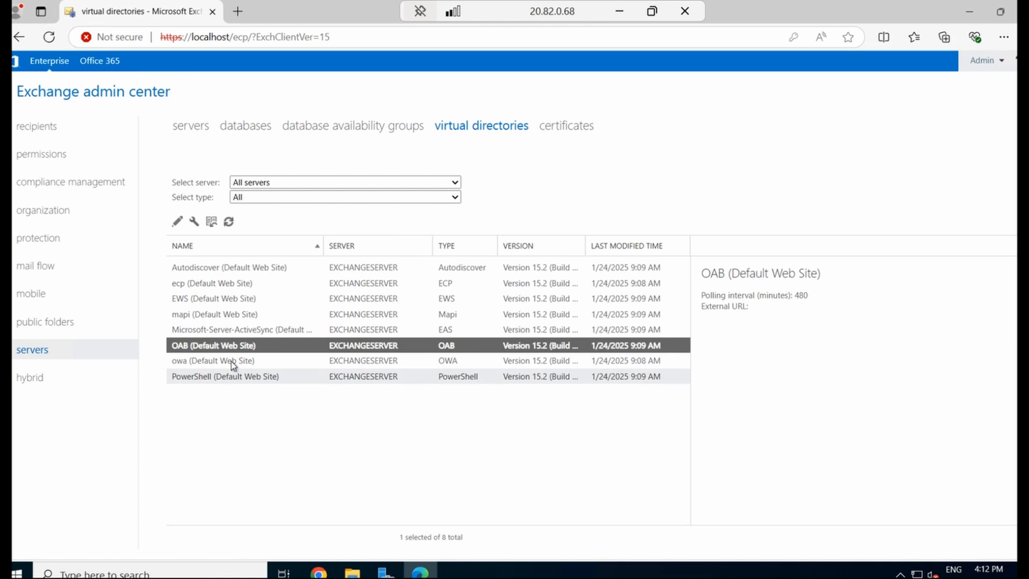
click(233, 362)
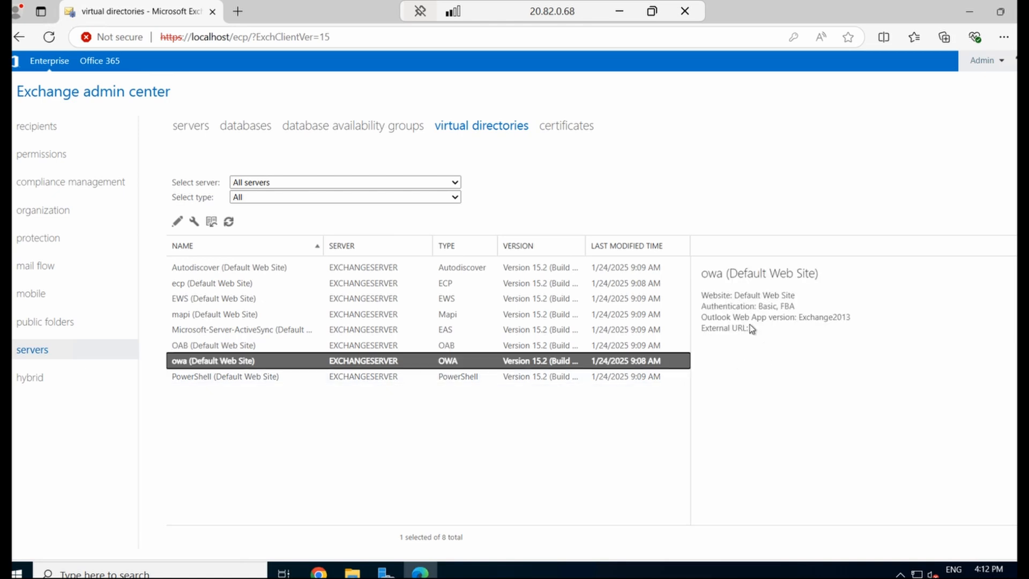
click(211, 284)
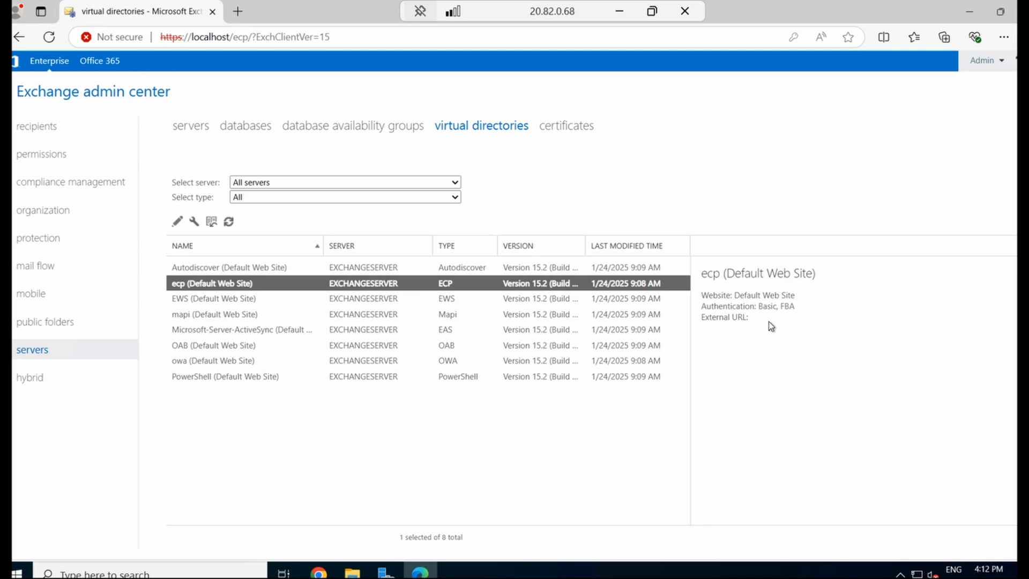
drag(749, 320, 701, 270)
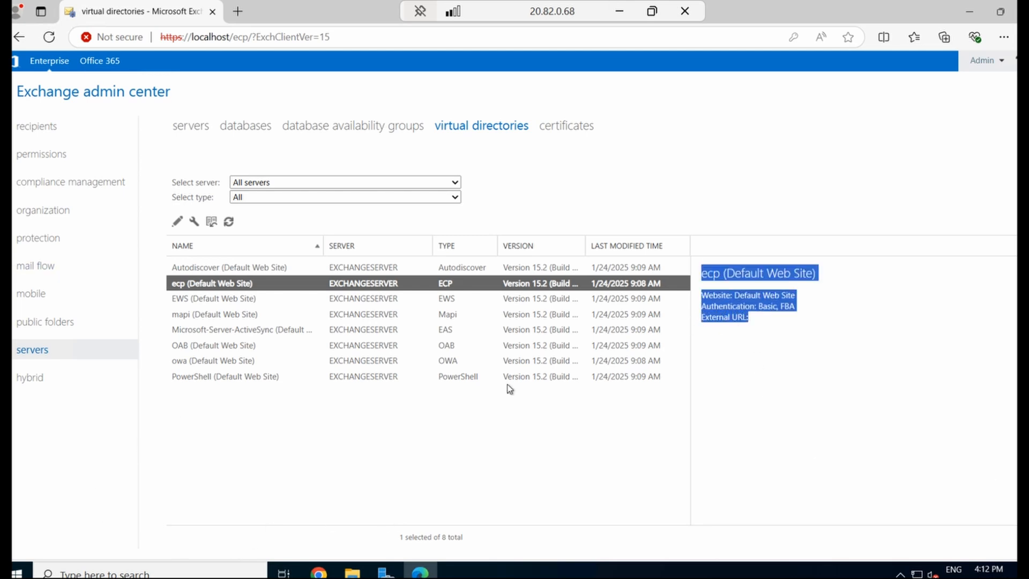
click(971, 13)
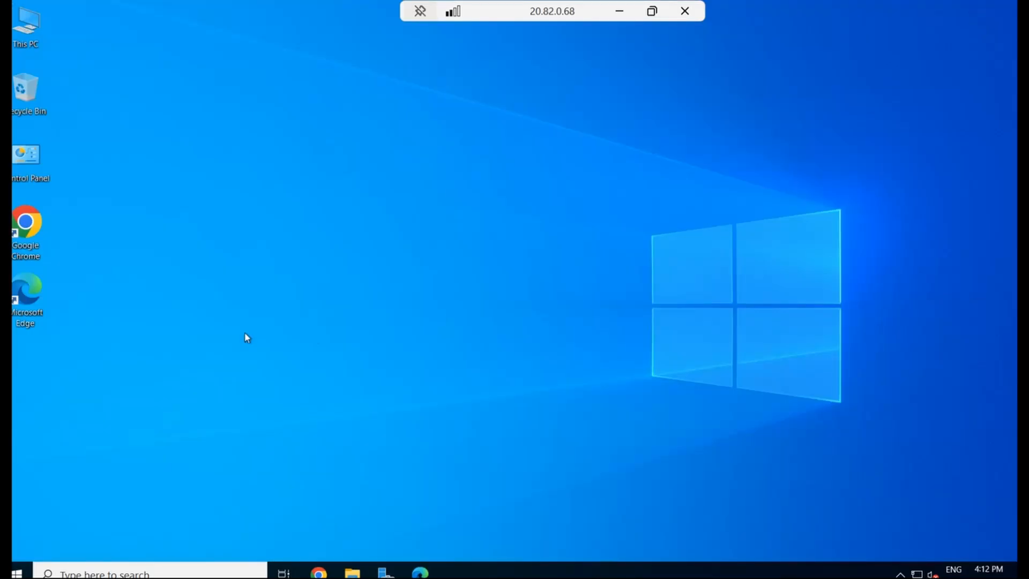
Create a desktop New Text Document, open it in Notepad, and paste the virtual directory URL commands
right_click(241, 220)
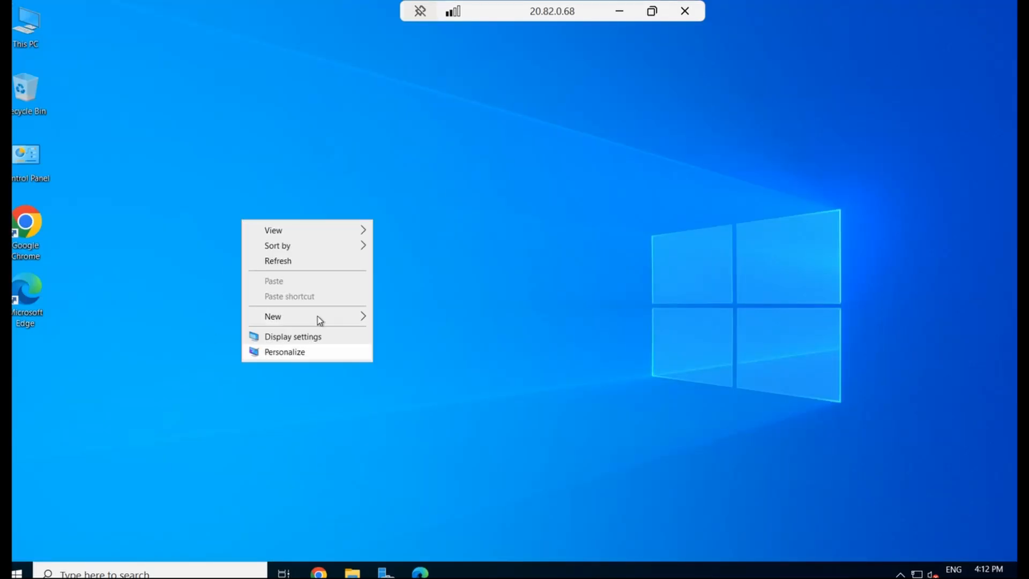
mouse_move(318, 316)
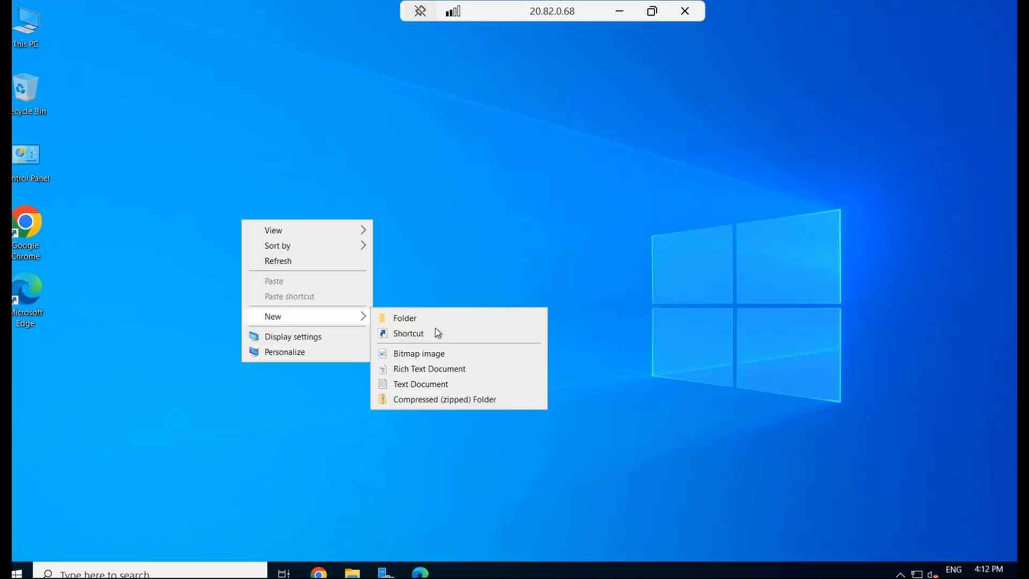
click(416, 384)
click(234, 216)
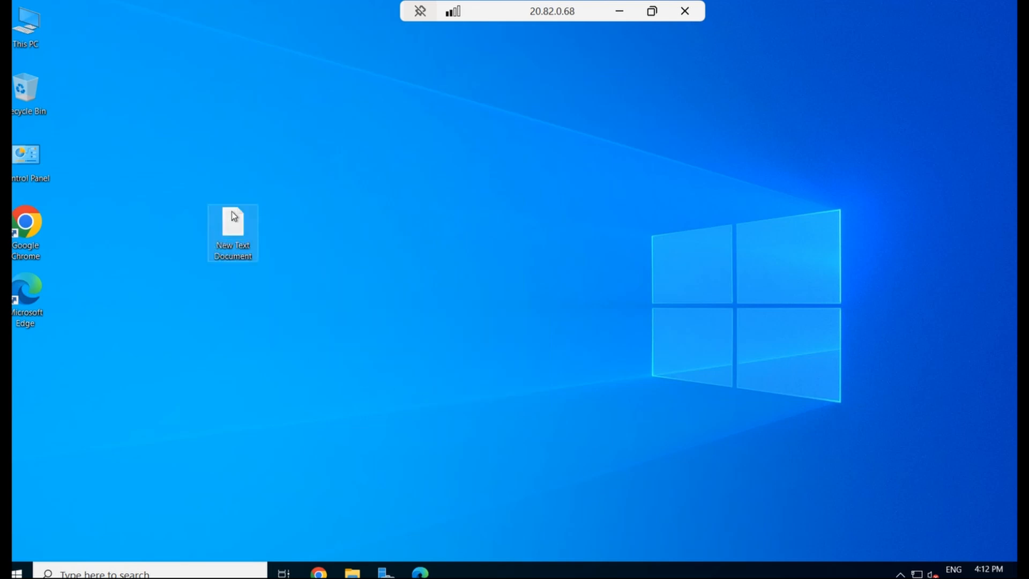
double_click(234, 216)
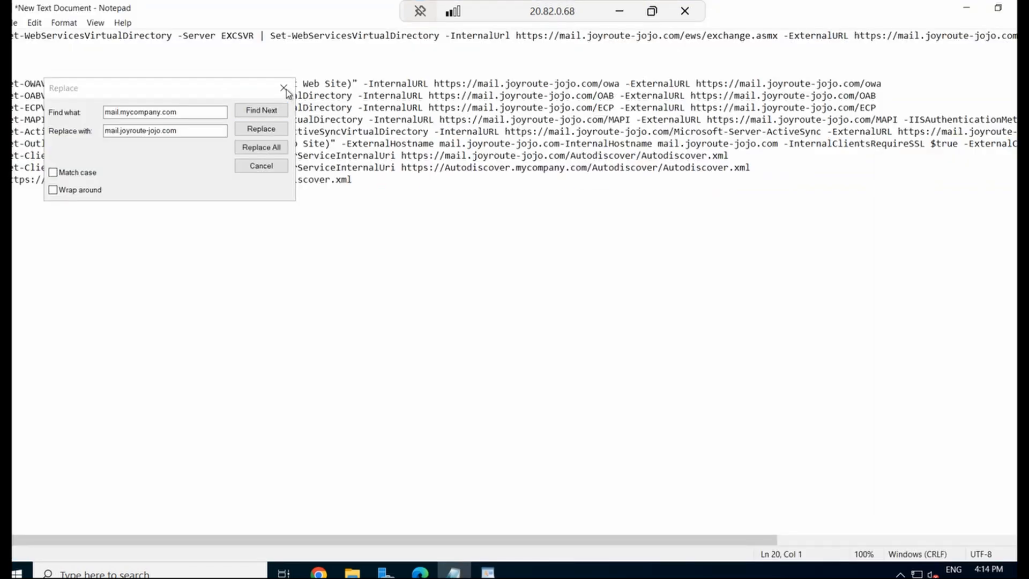
click(289, 87)
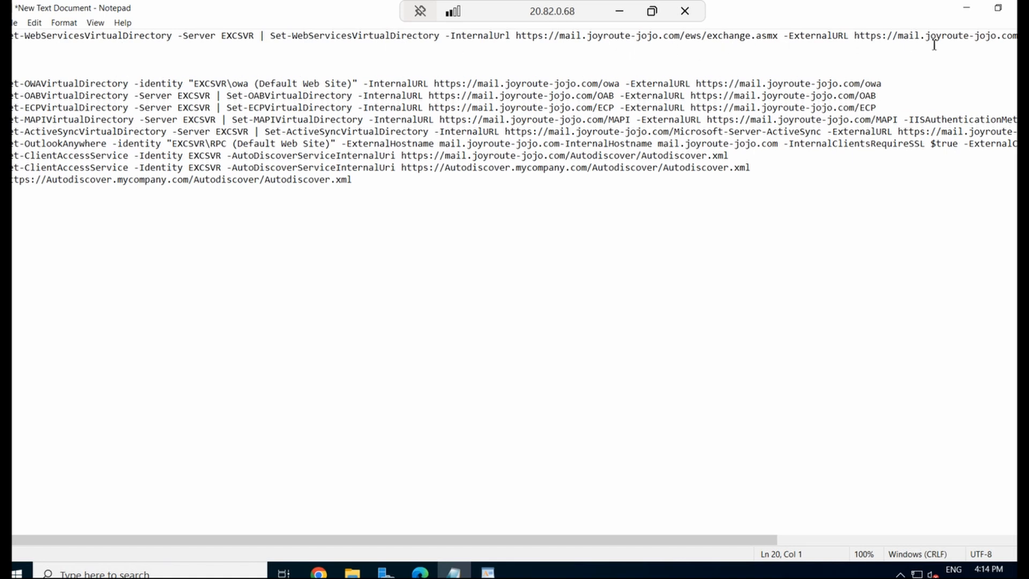
Launch the Exchange Management Shell from the Exchange Server 2019 group as administrator
click(12, 36)
click(17, 572)
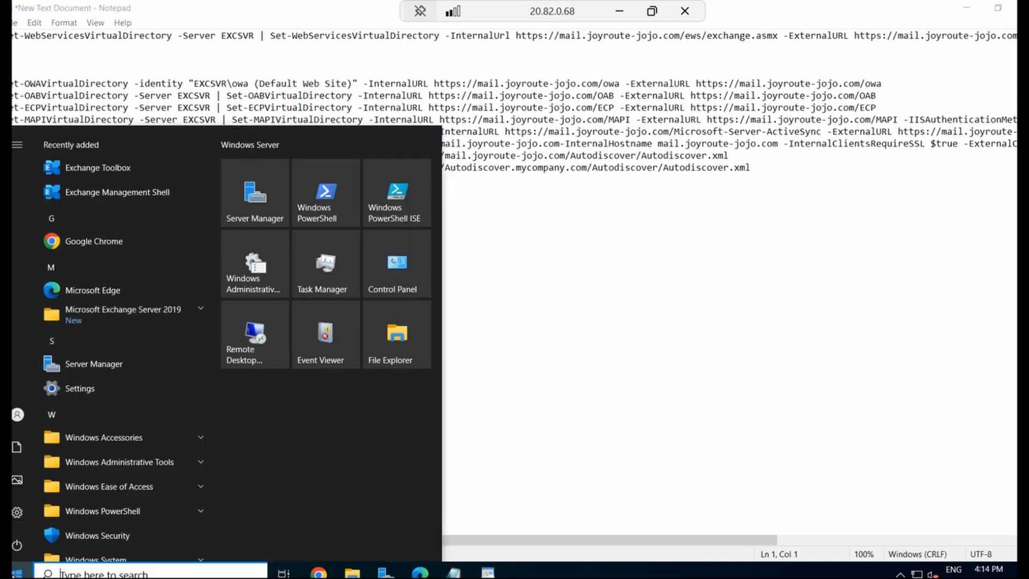
click(156, 309)
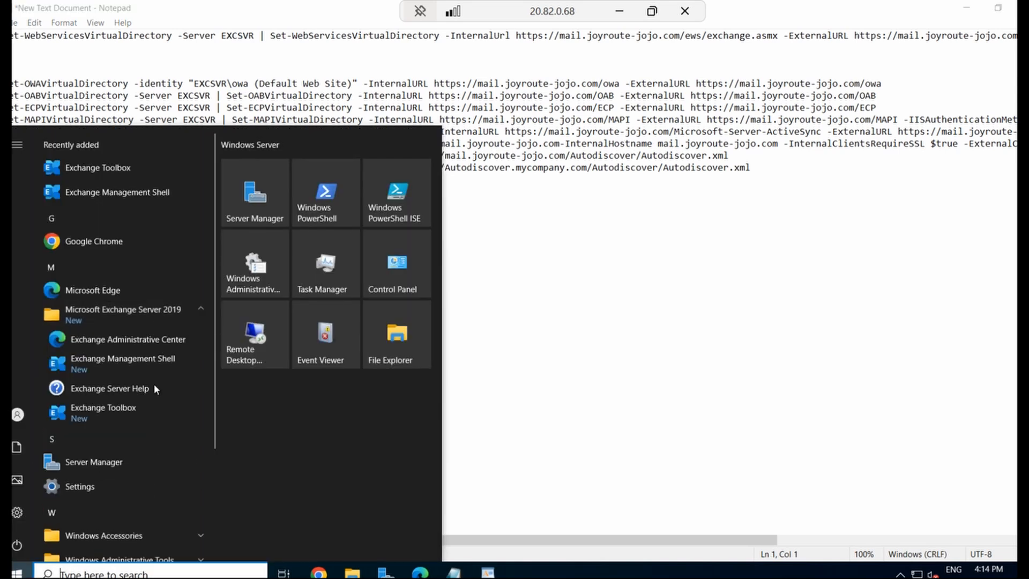
right_click(147, 363)
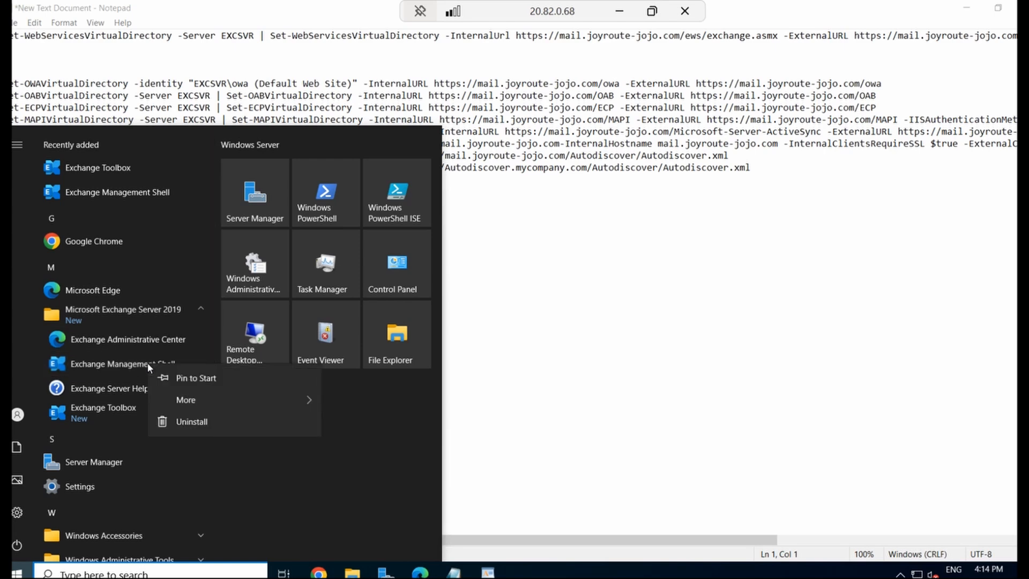
mouse_move(224, 403)
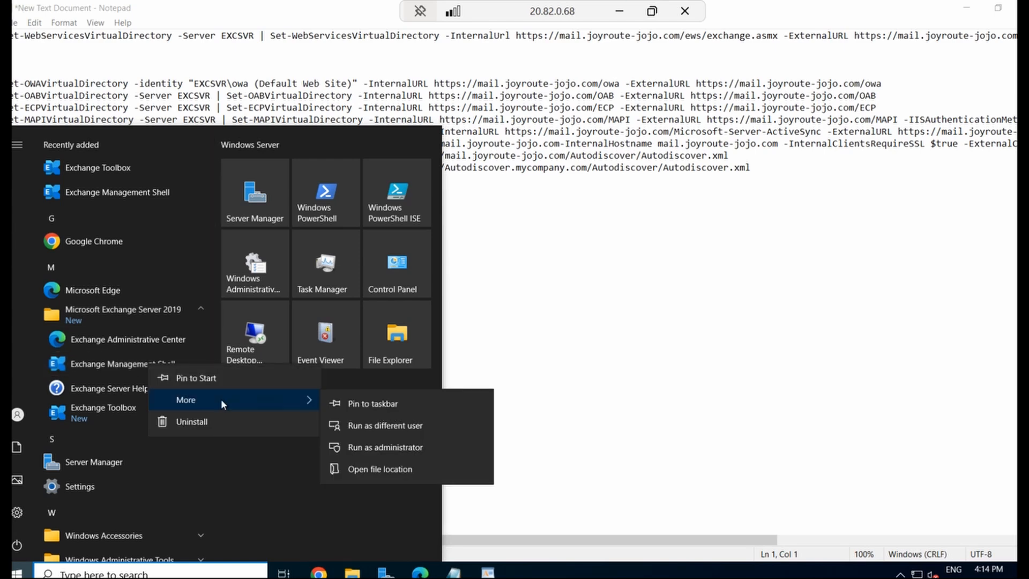
click(386, 448)
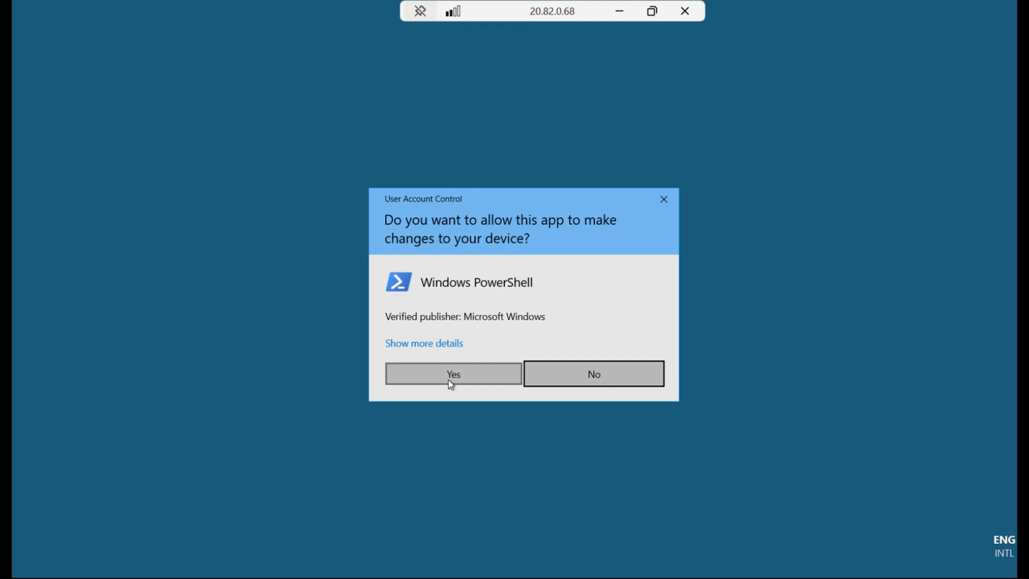
click(450, 379)
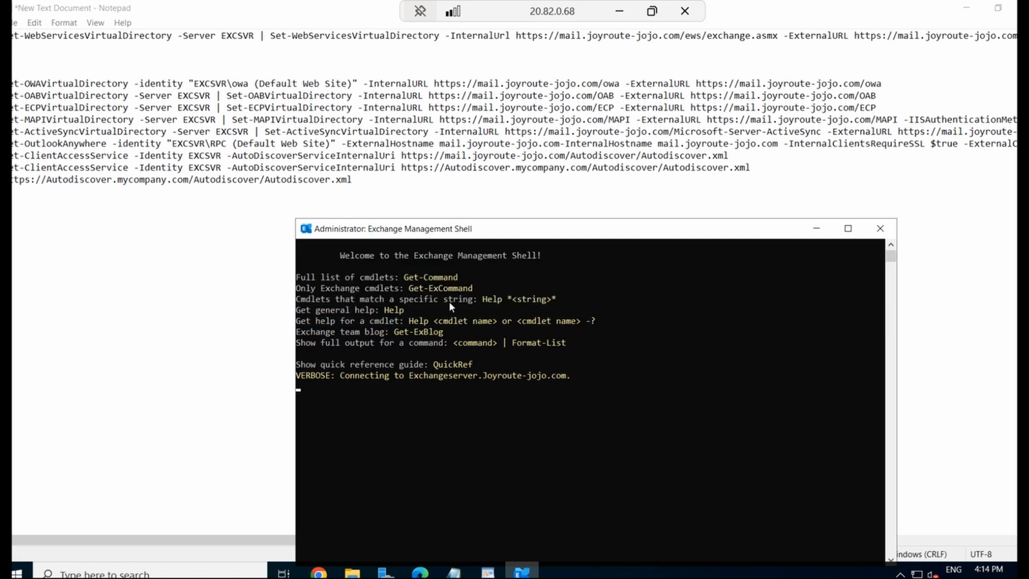
drag(526, 230, 525, 195)
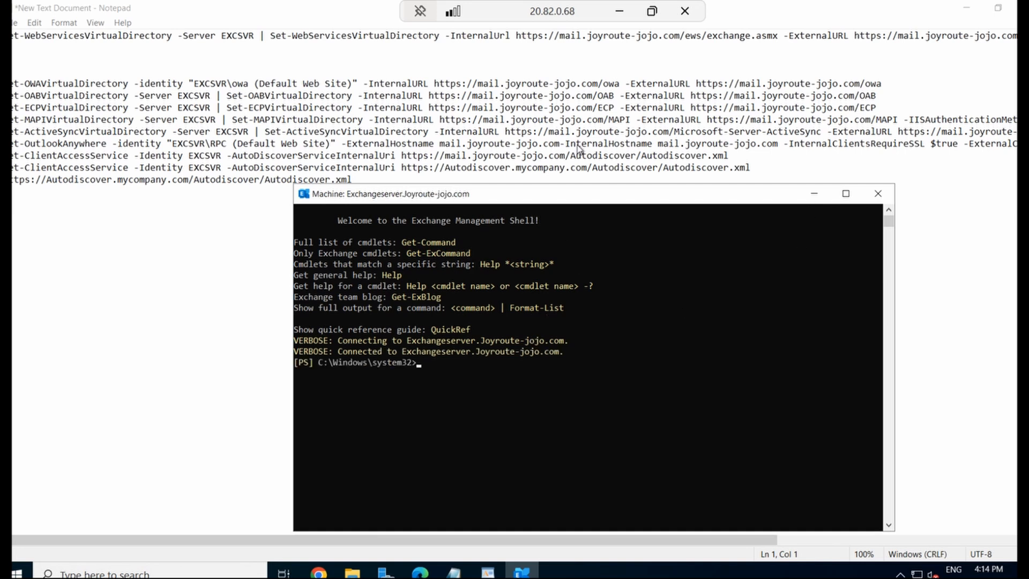
Run the Set-WebServicesVirtualDirectory command for mail.joyroute-jojo.com EWS URLs, answering Y to both warnings
click(13, 36)
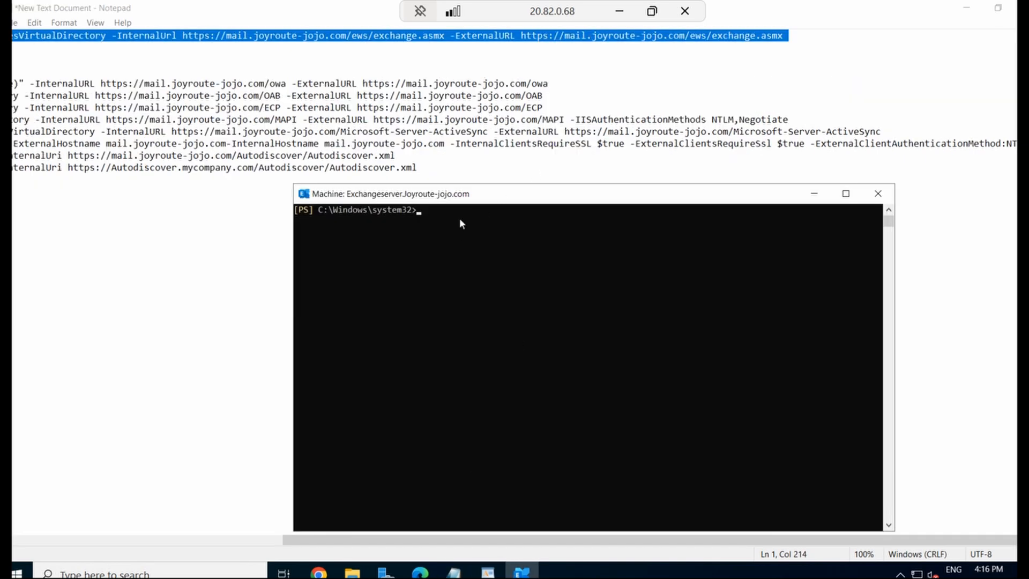
right_click(460, 220)
key(Return)
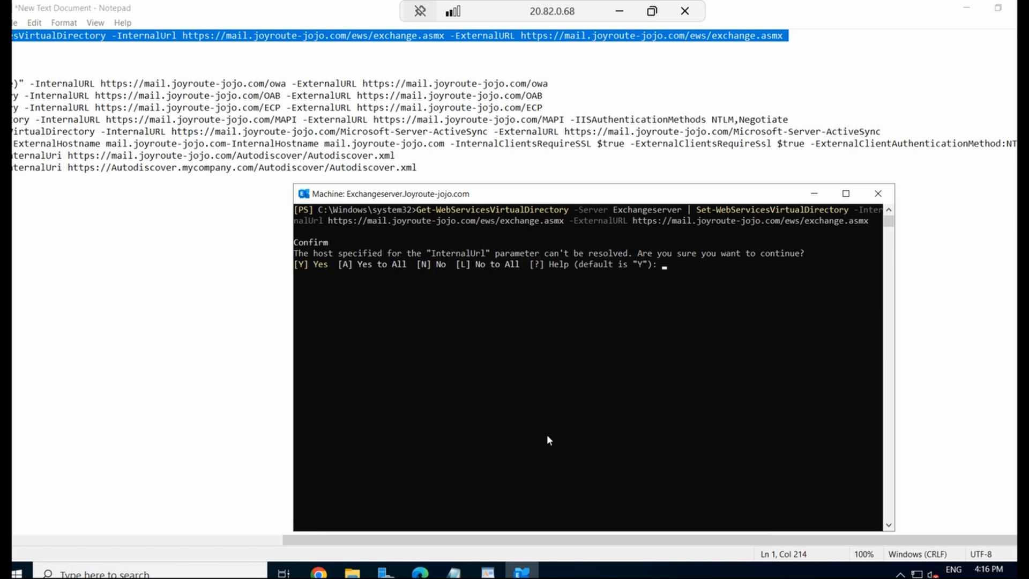
text(y)
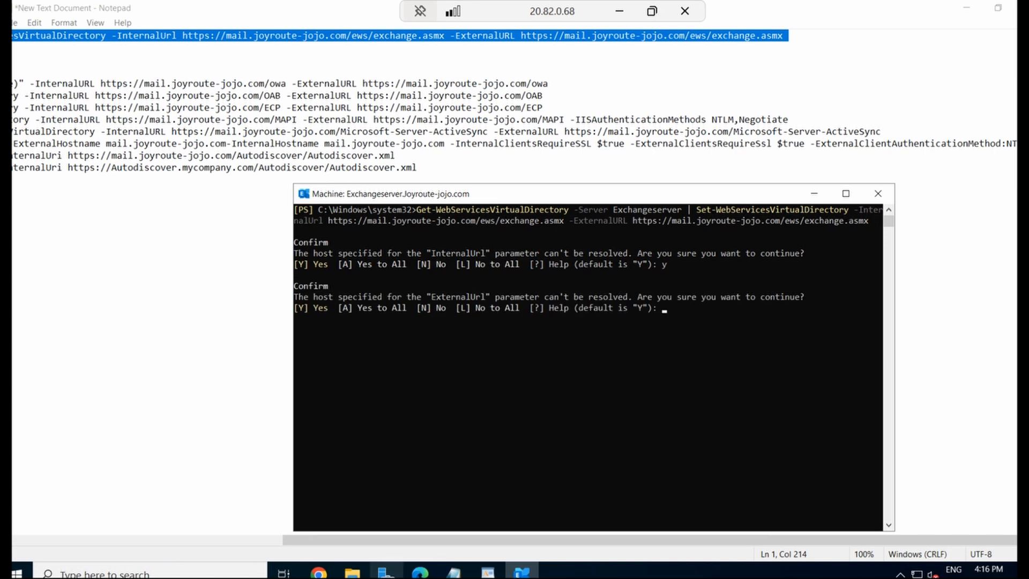
mouse_move(386, 572)
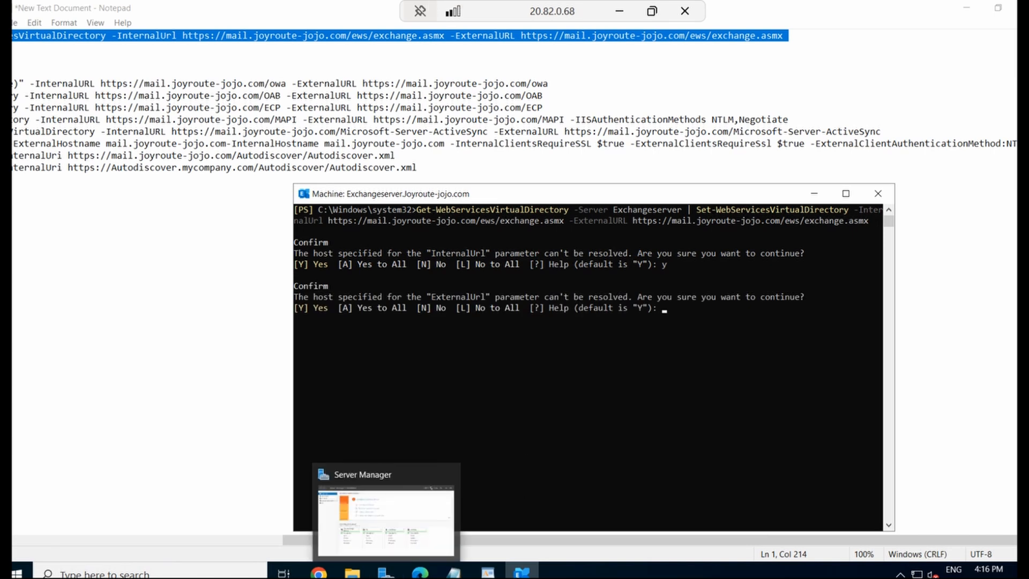
text(y)
key(Return)
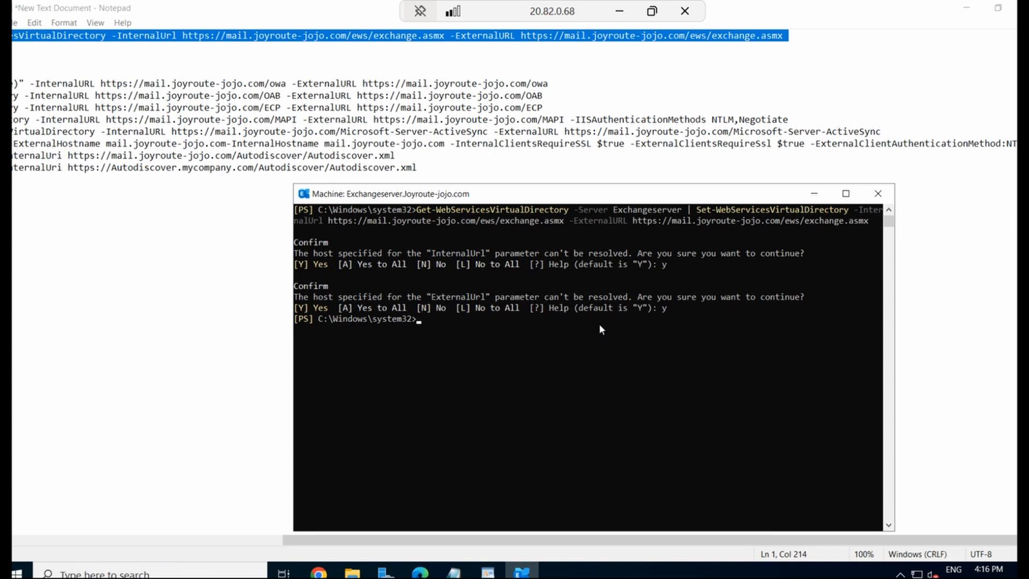
drag(674, 310, 246, 195)
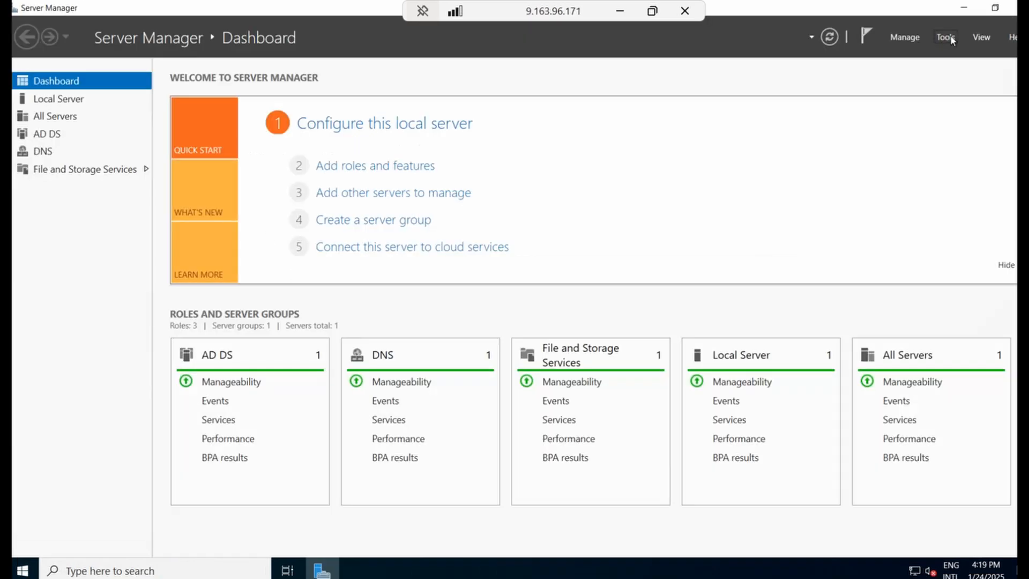
Open DNS Manager at DC1 > Forward Lookup Zones > Joyroute-jojo.com
click(945, 37)
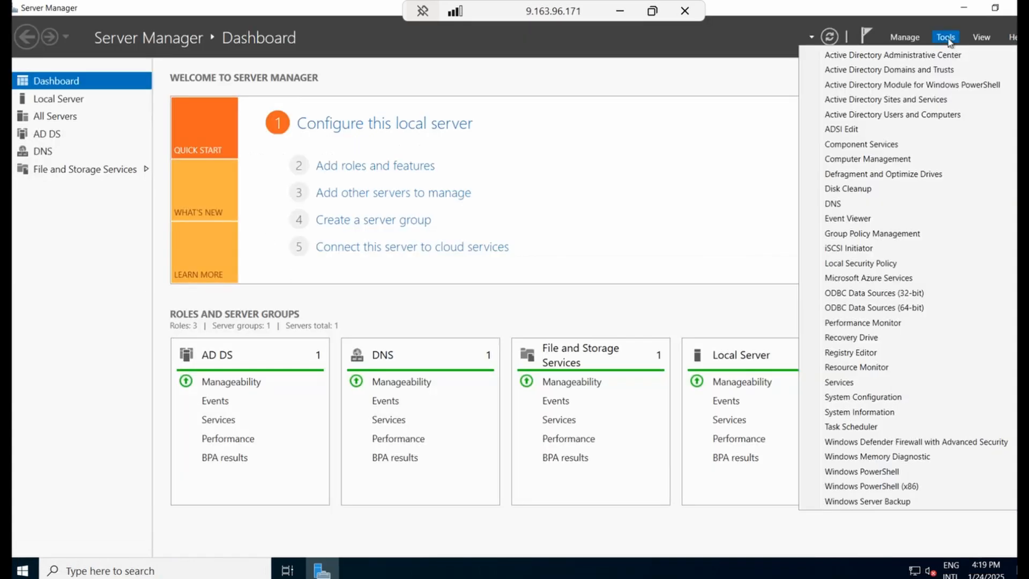
click(853, 206)
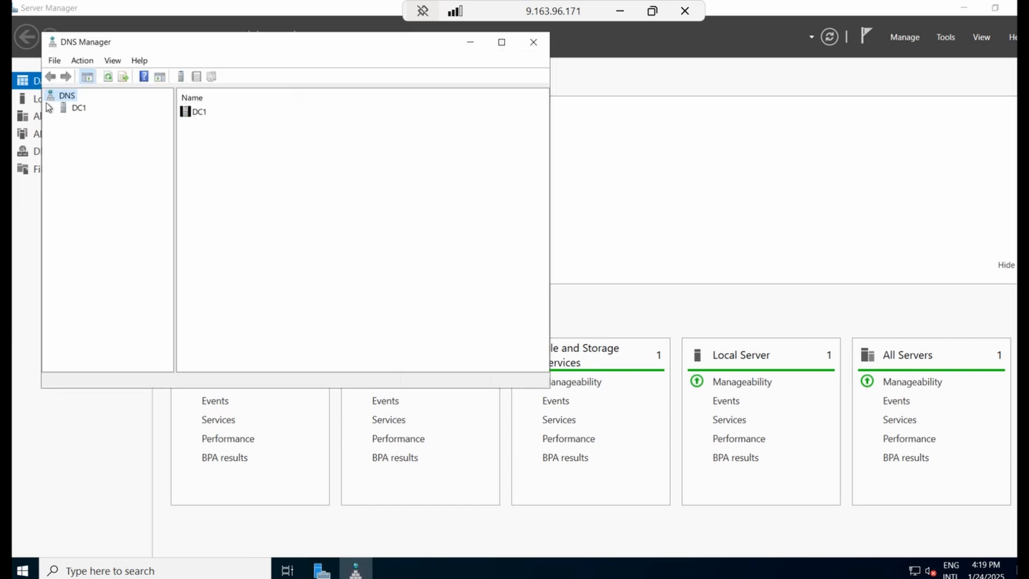
click(70, 110)
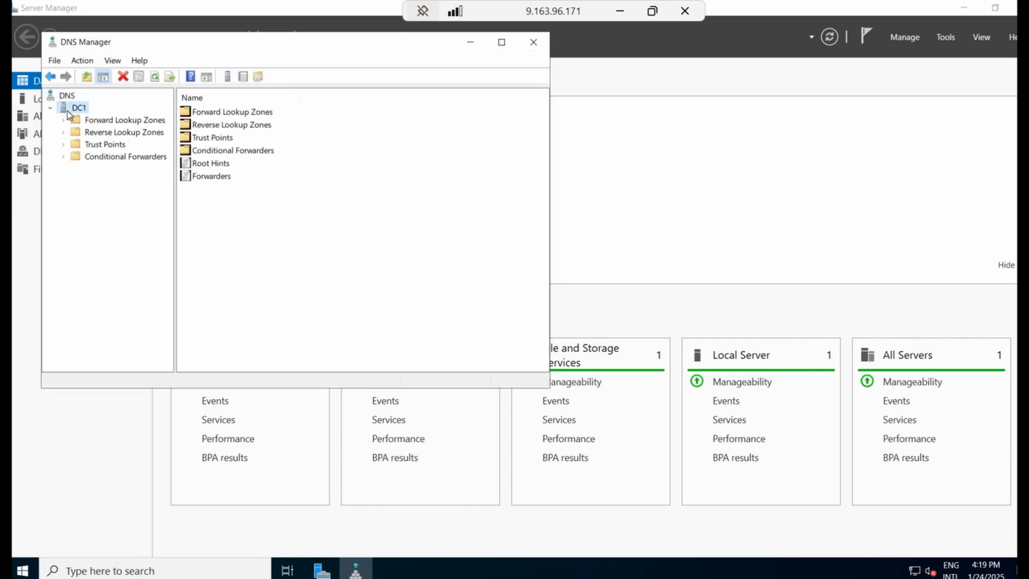
click(129, 121)
click(235, 129)
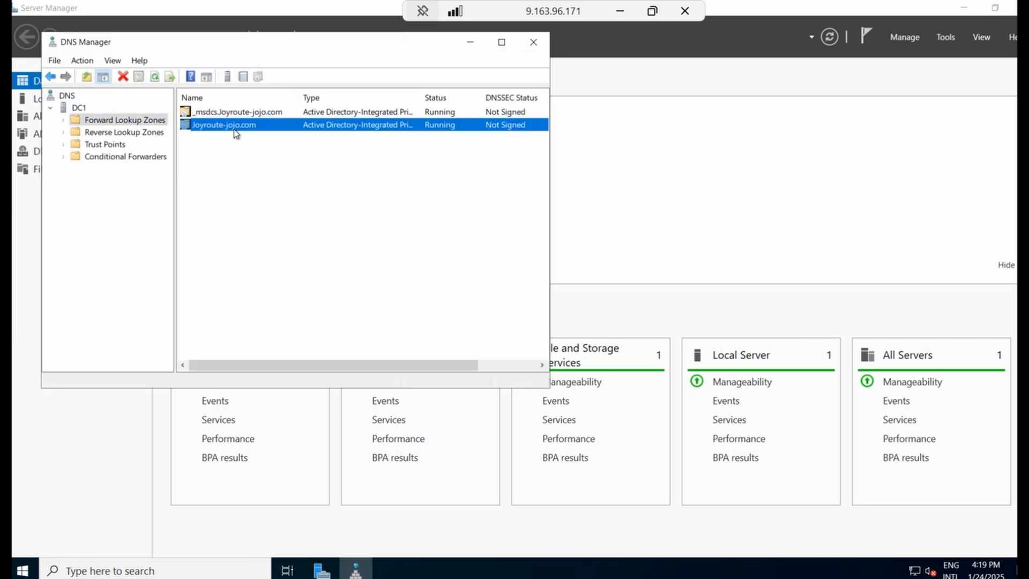
double_click(234, 129)
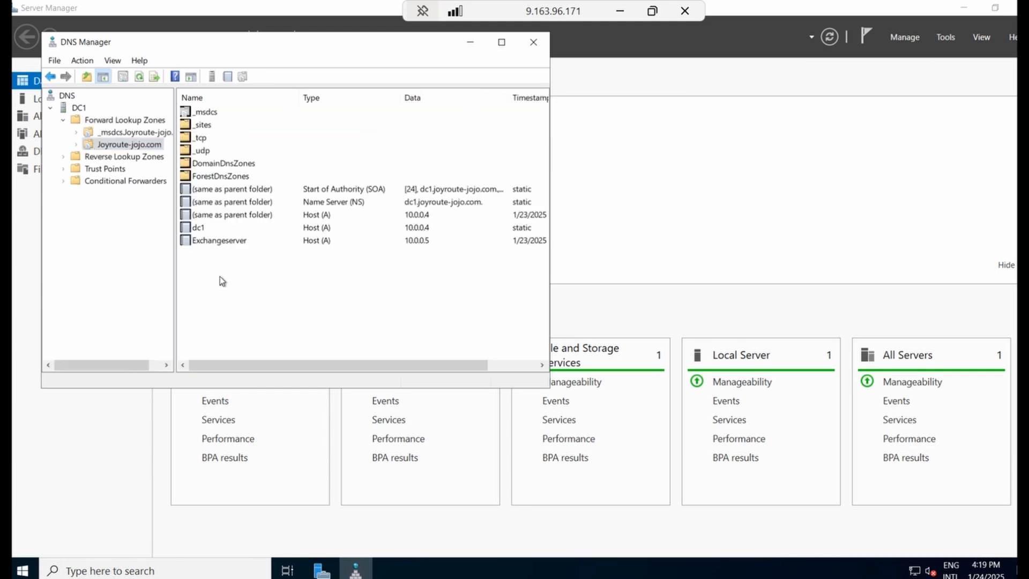
Add a Host (A) record named mail pointing to 10.0.0.5
right_click(236, 270)
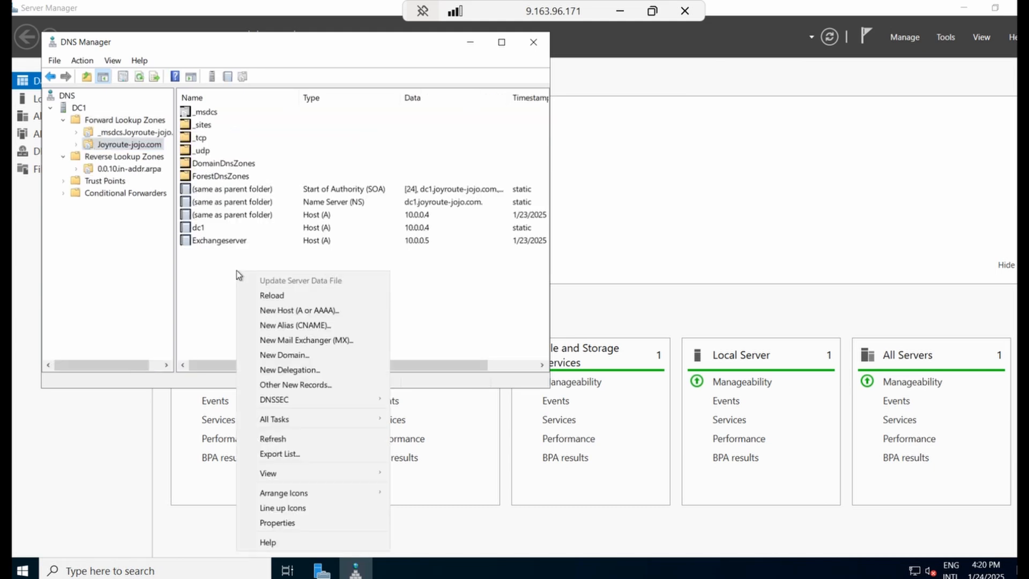
click(313, 311)
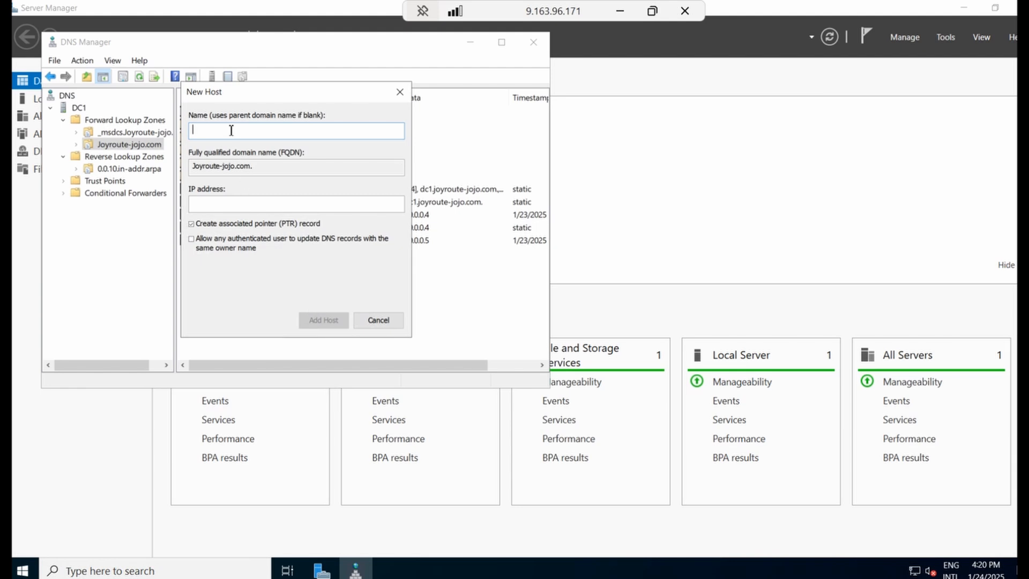
text(mail)
click(254, 206)
text(10.0.0.5)
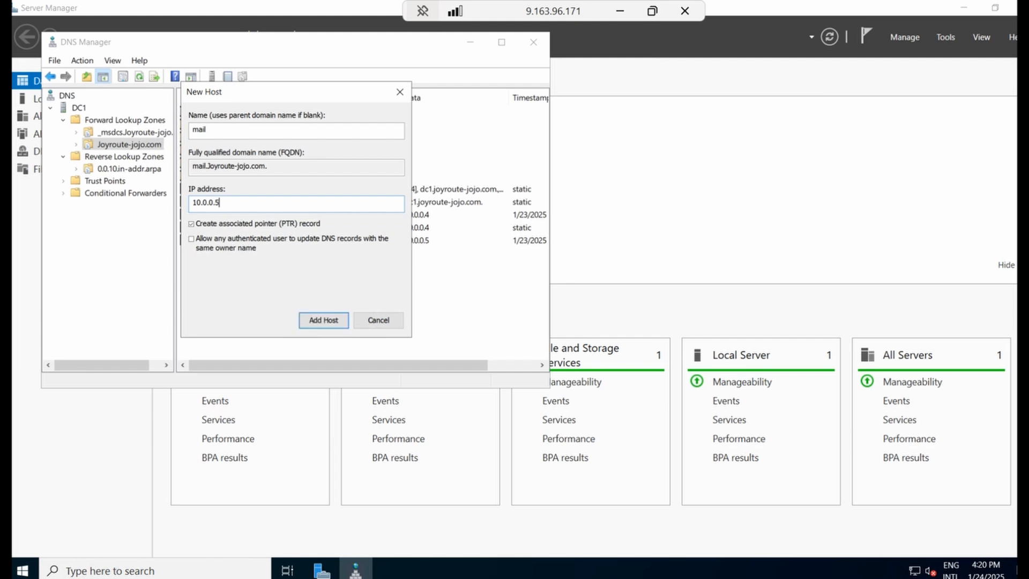
click(326, 321)
click(625, 383)
click(383, 320)
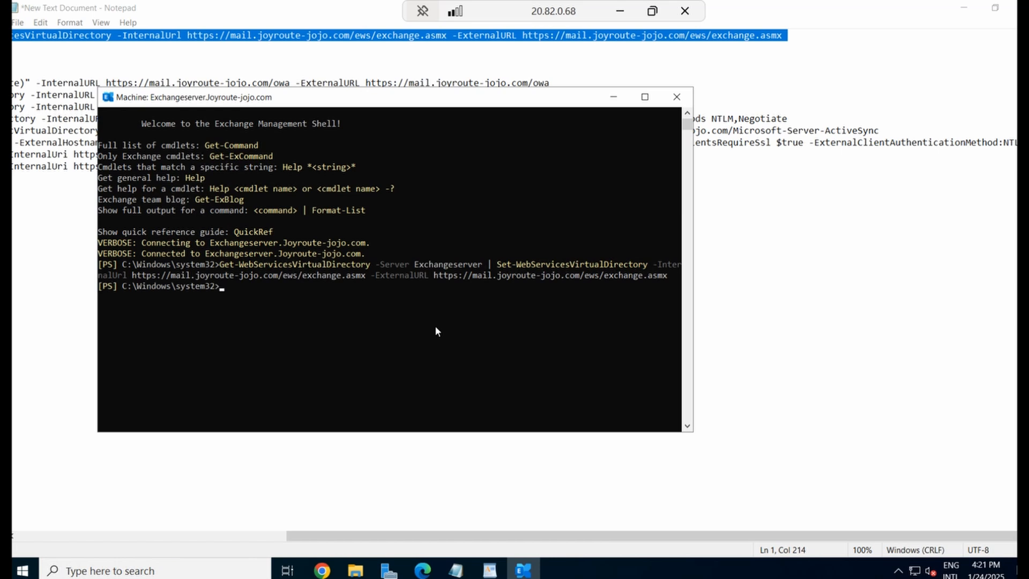
Copy the Set-OWAVirtualDirectory line from Notepad and run it in the Exchange shell
click(81, 68)
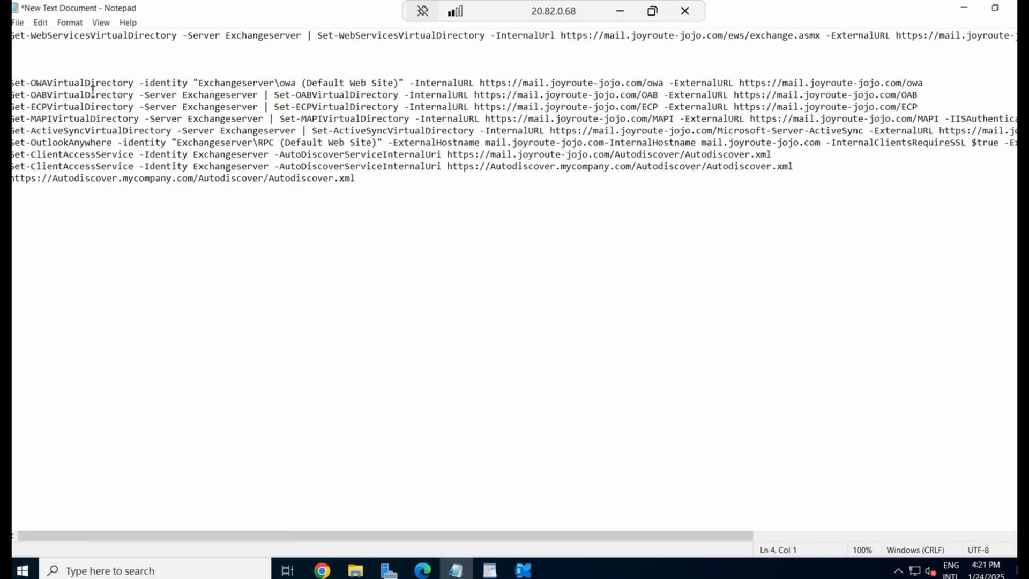
click(82, 527)
click(17, 82)
key(shift+End)
key(ctrl+c)
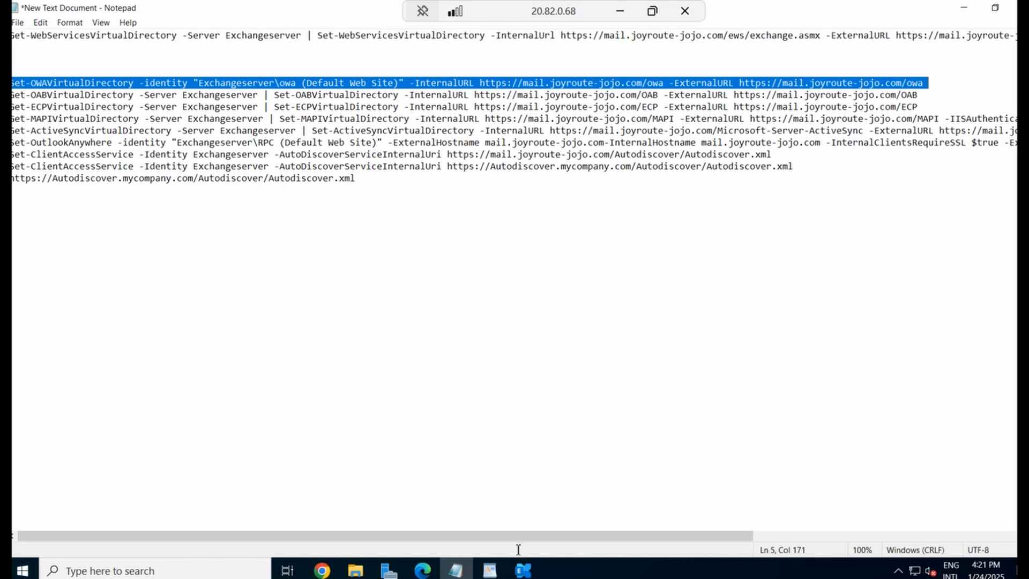
click(523, 569)
right_click(397, 348)
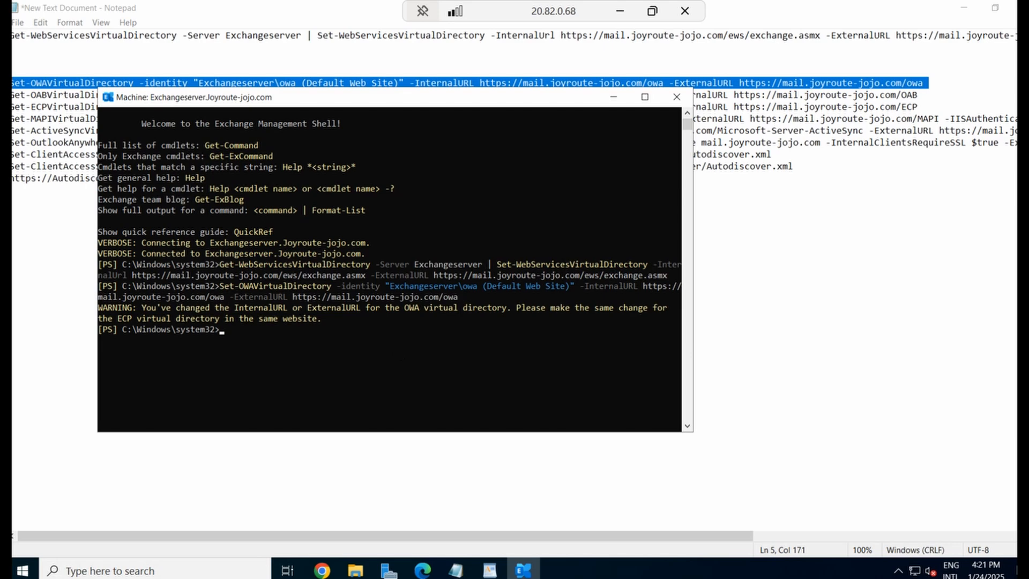
Copy the Set-OABVirtualDirectory line and run it in the Exchange shell
click(32, 106)
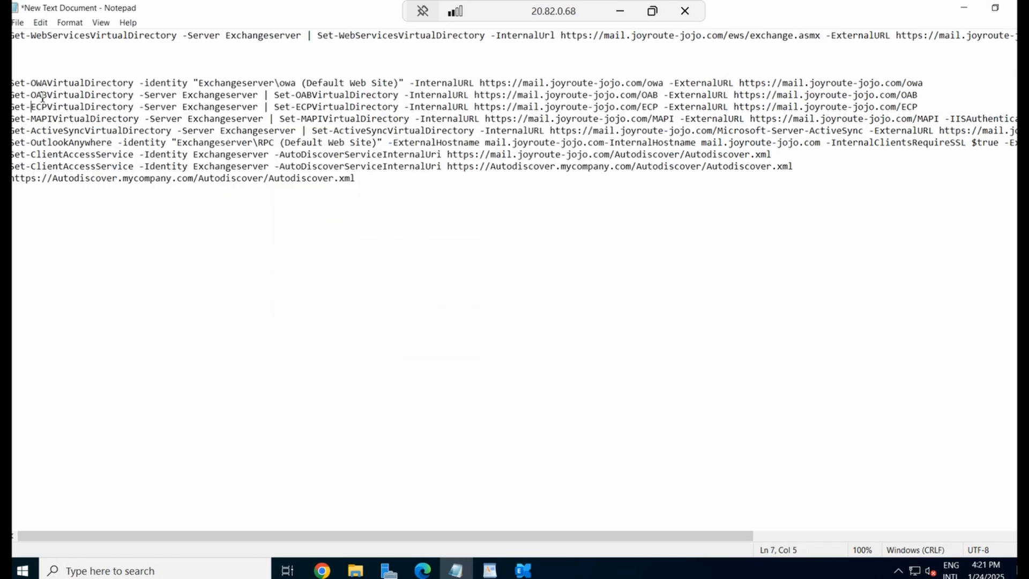
click(929, 83)
key(Return)
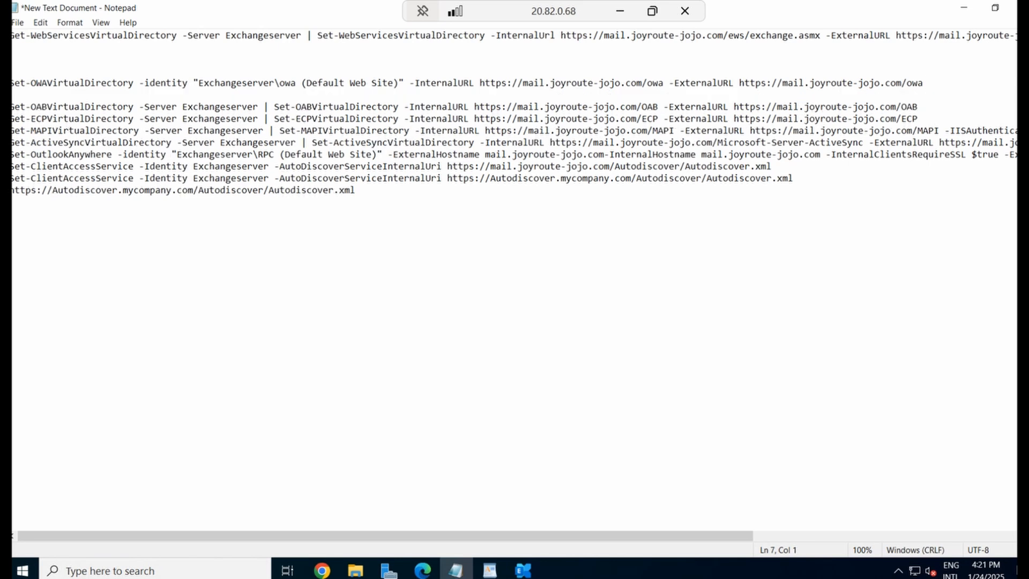
key(shift+End)
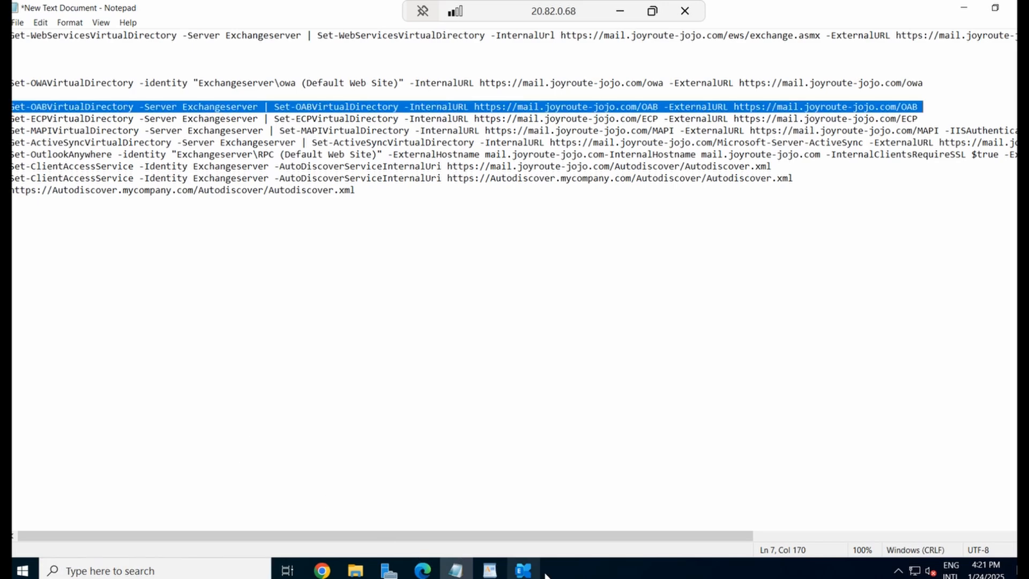
click(522, 570)
right_click(323, 364)
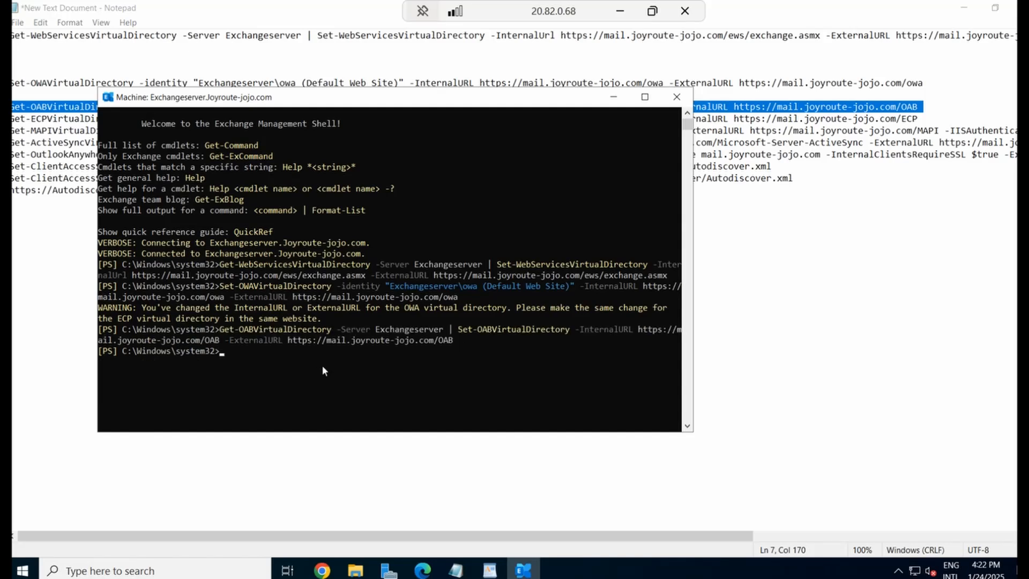
Copy the Set-ECPVirtualDirectory line and run it in the Exchange shell
click(70, 322)
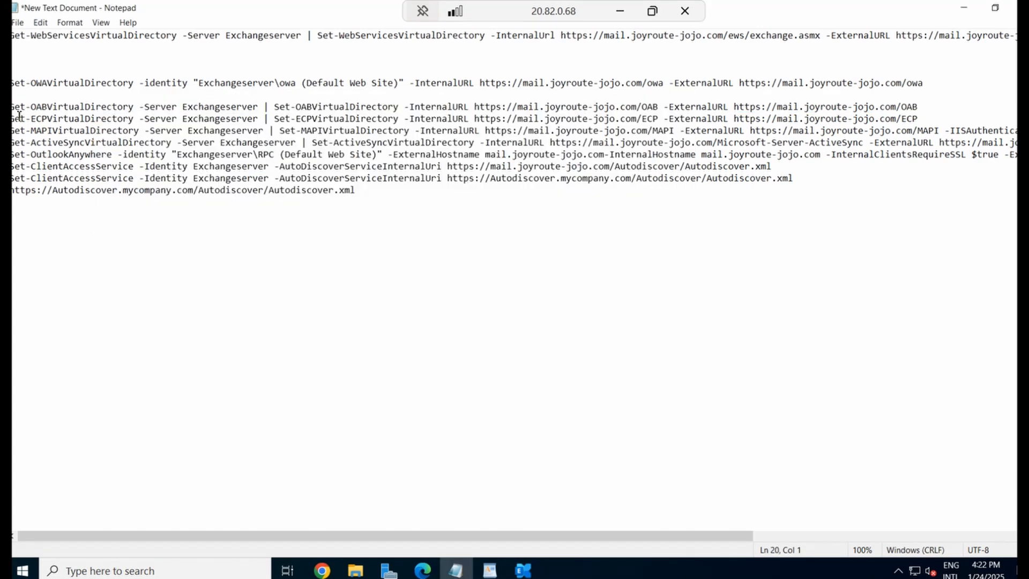
click(43, 143)
key(shift+End)
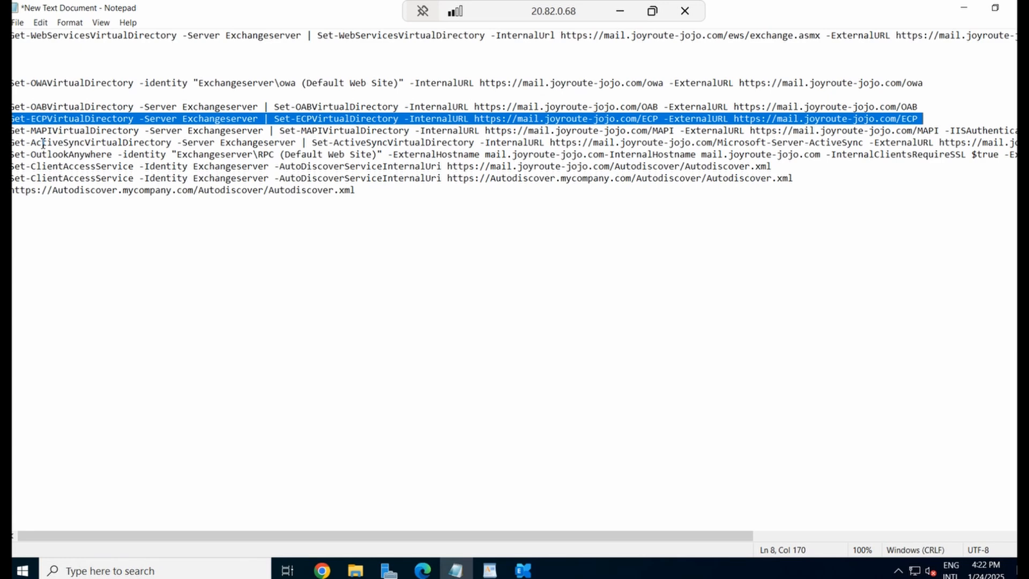
click(516, 573)
right_click(345, 348)
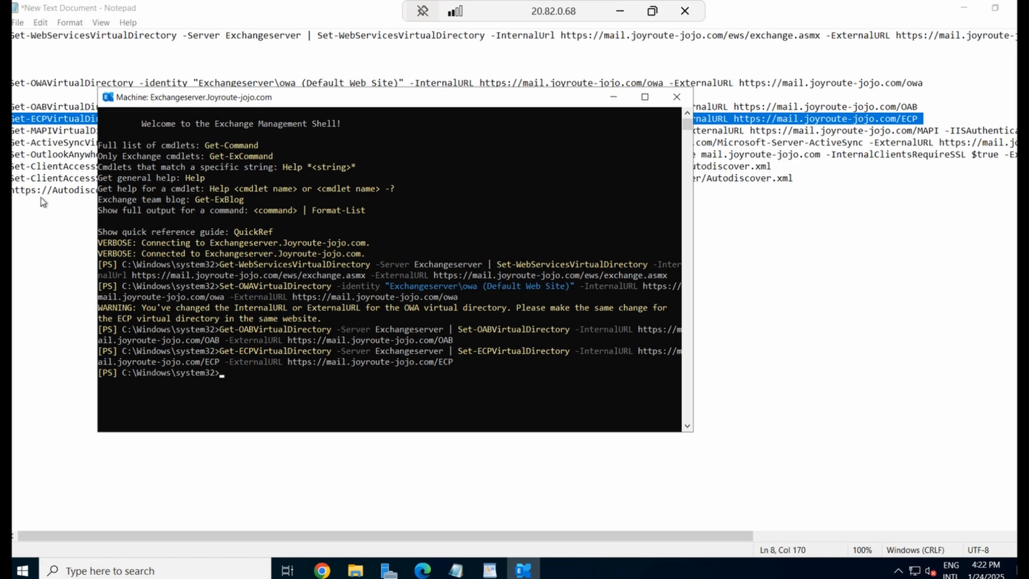
Copy the Set-MAPIVirtualDirectory line and run it in the shell, then copy the ActiveSync line
click(49, 214)
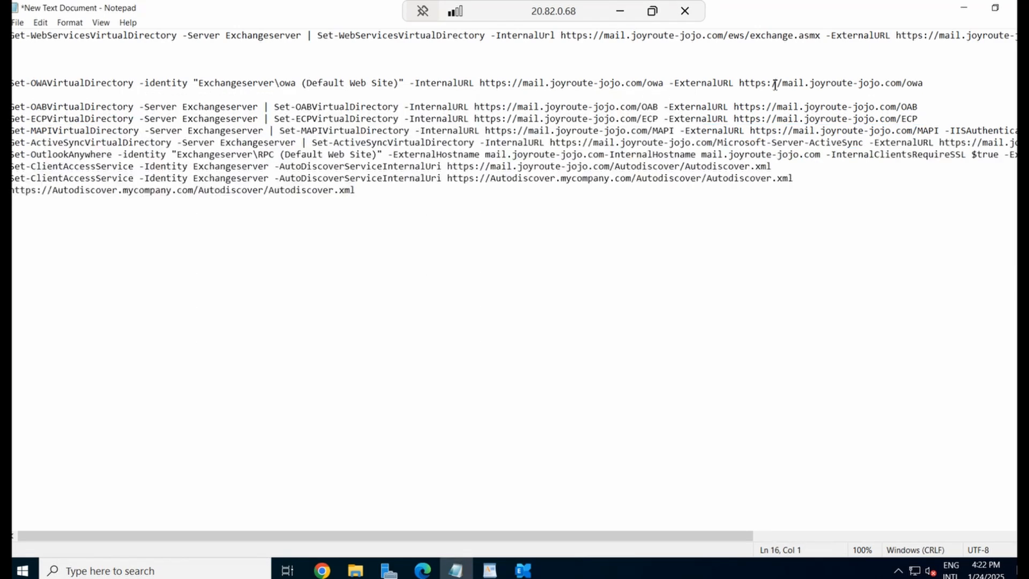
click(925, 119)
key(Return)
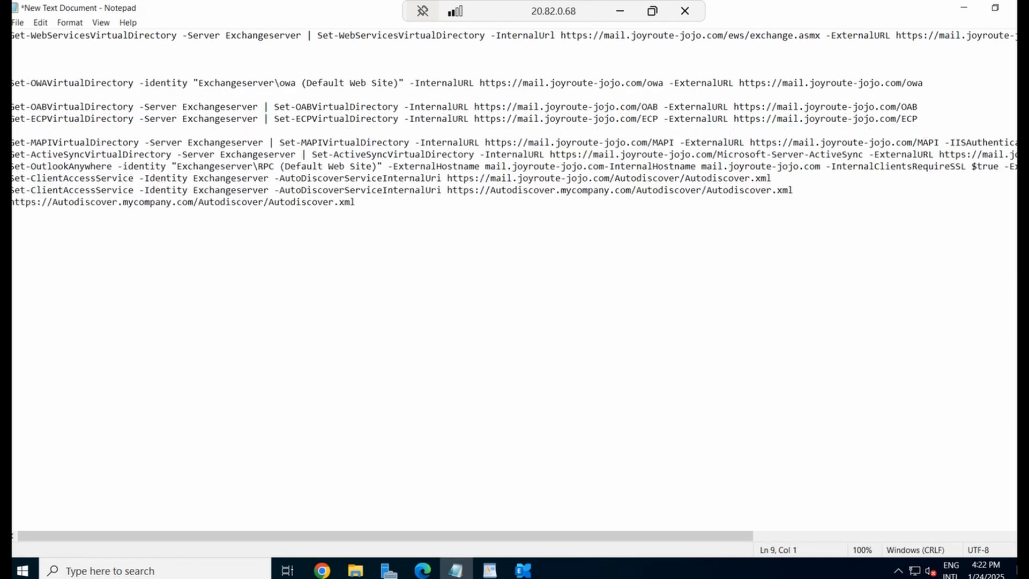
click(15, 143)
key(shift+End)
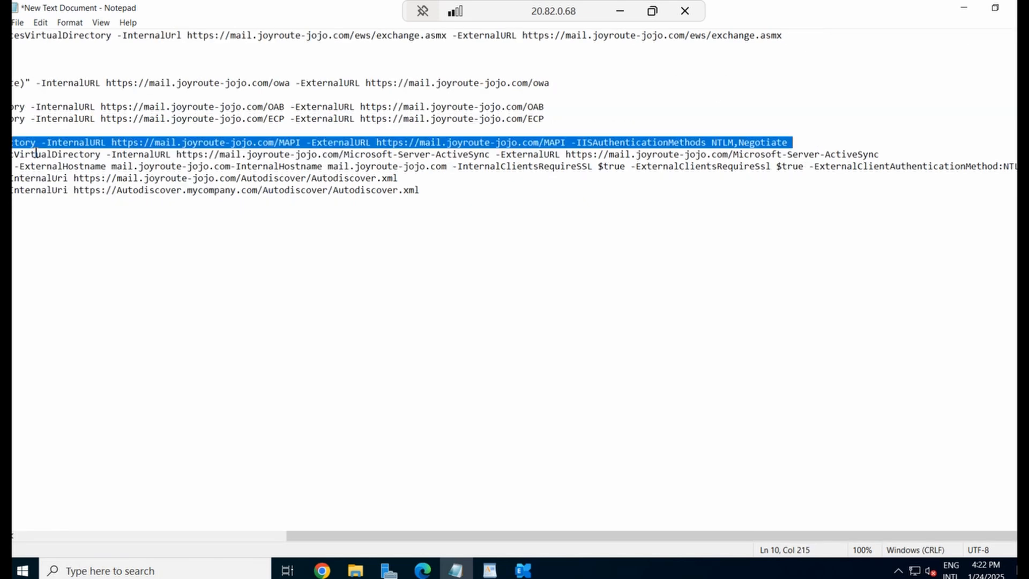
click(520, 572)
right_click(468, 384)
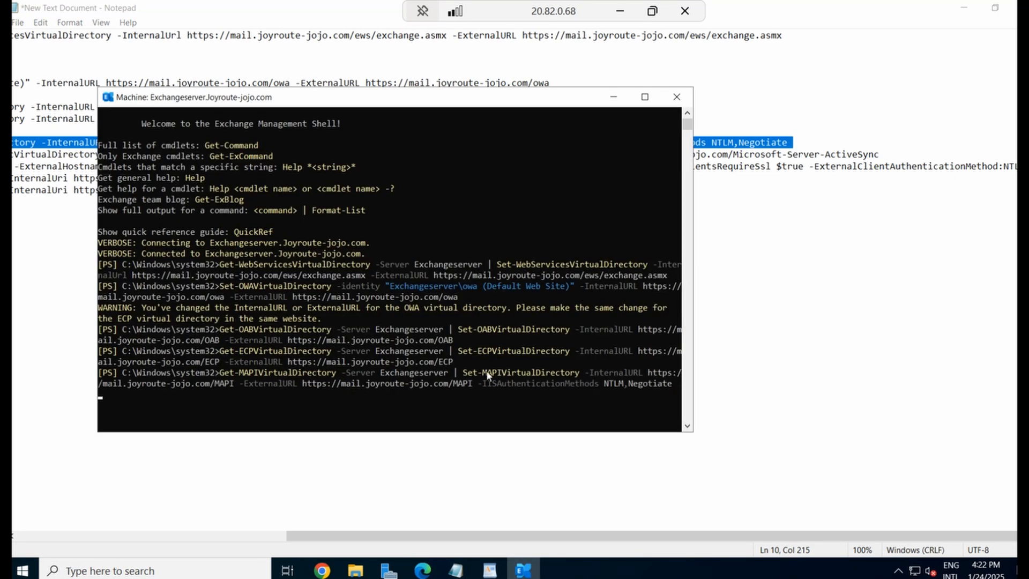
click(831, 233)
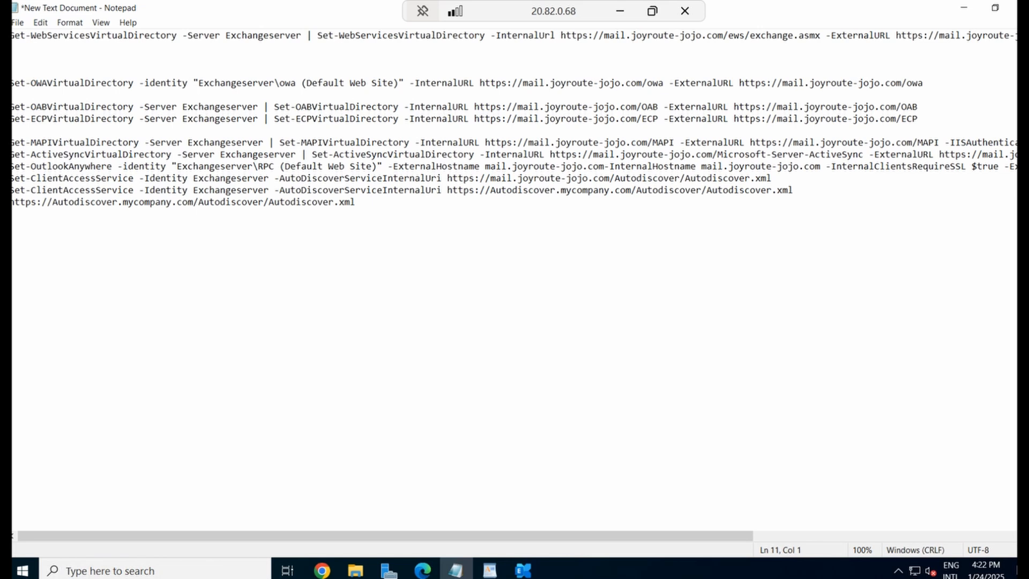
key(shift+End)
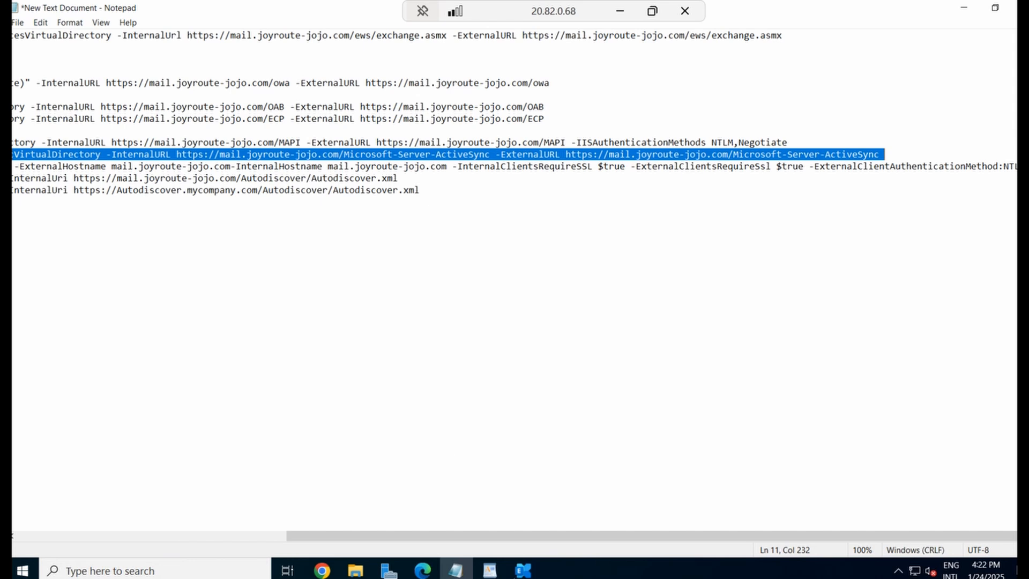
Run the ActiveSync and Set-ClientAccessService Autodiscover URI commands in the shell, then return to the admin center
click(523, 569)
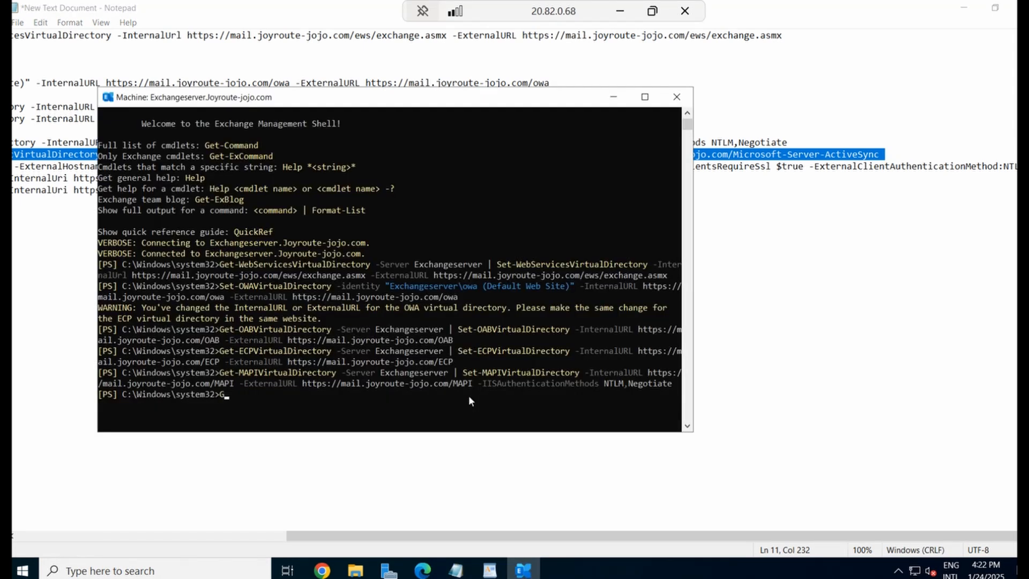
right_click(466, 398)
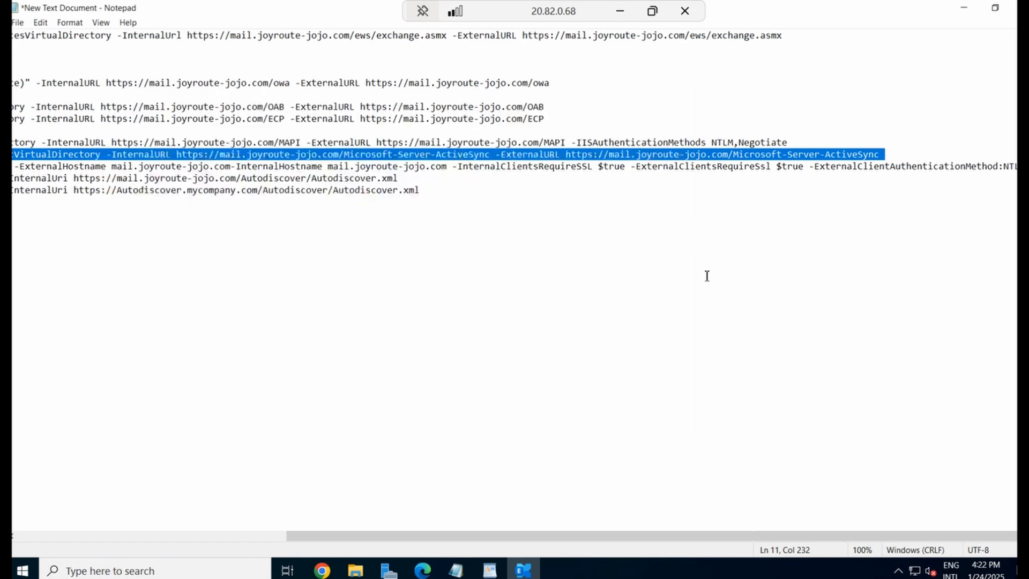
click(521, 227)
key(shift+Up)
click(535, 573)
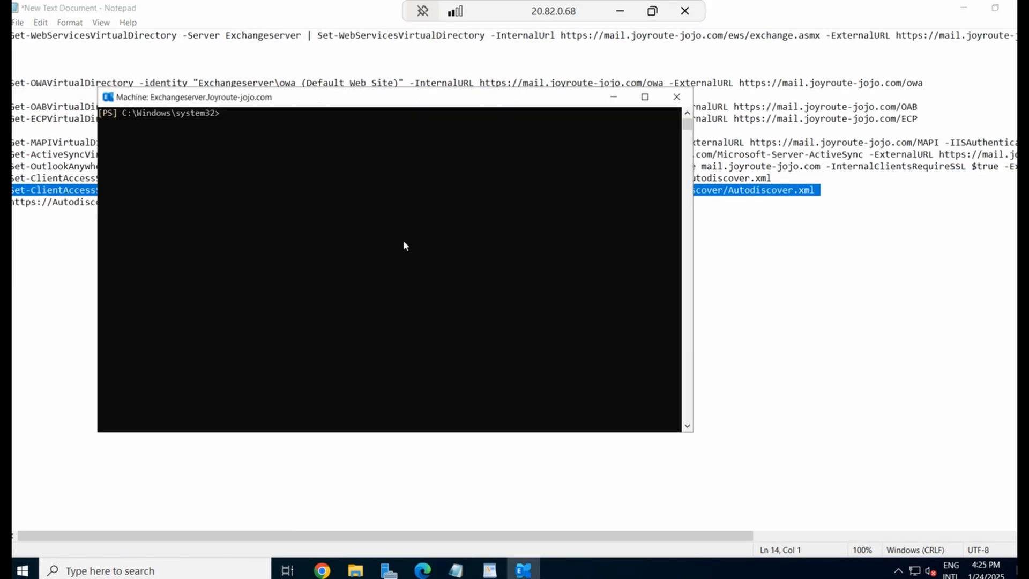
right_click(403, 239)
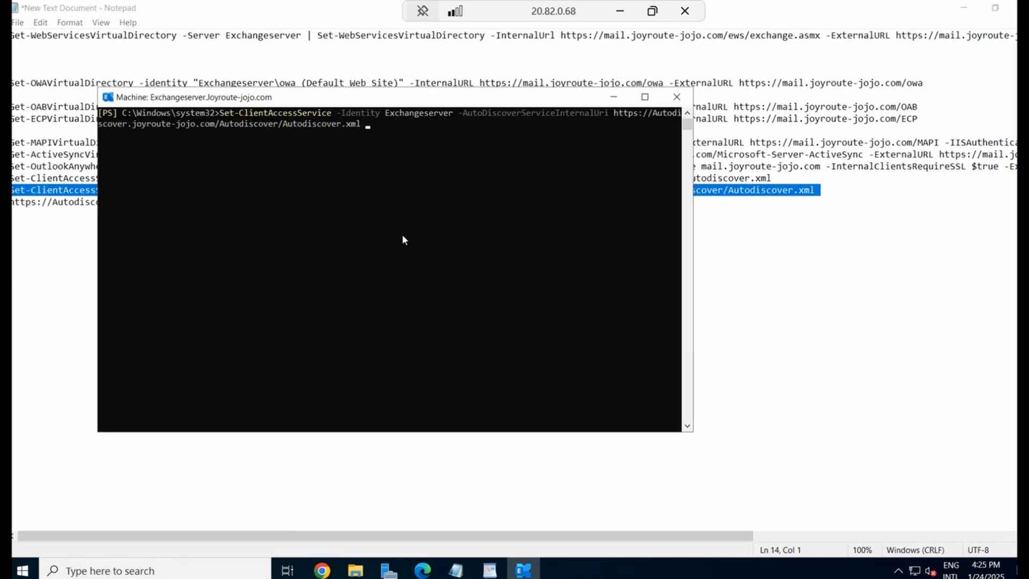
key(Return)
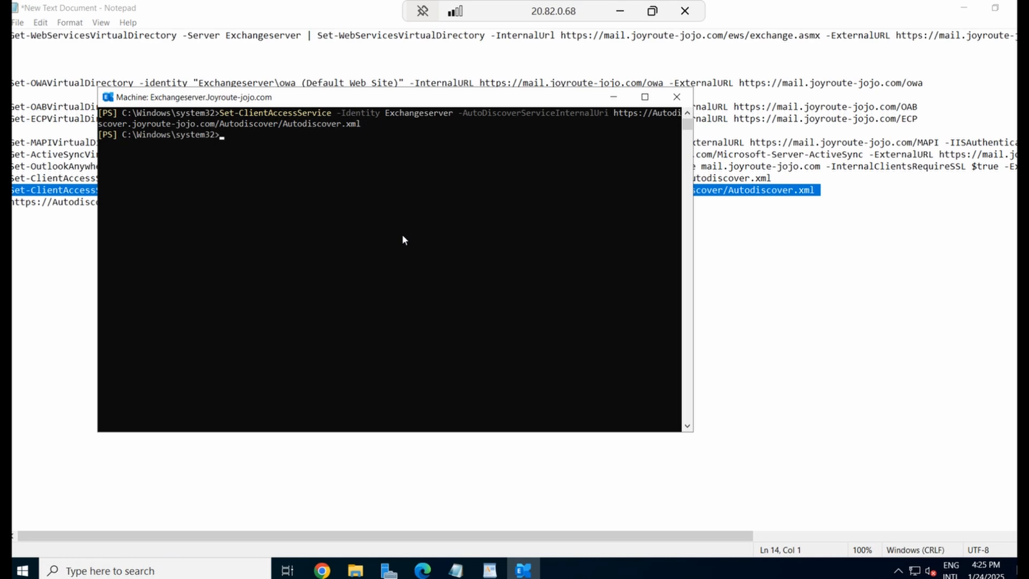
click(806, 336)
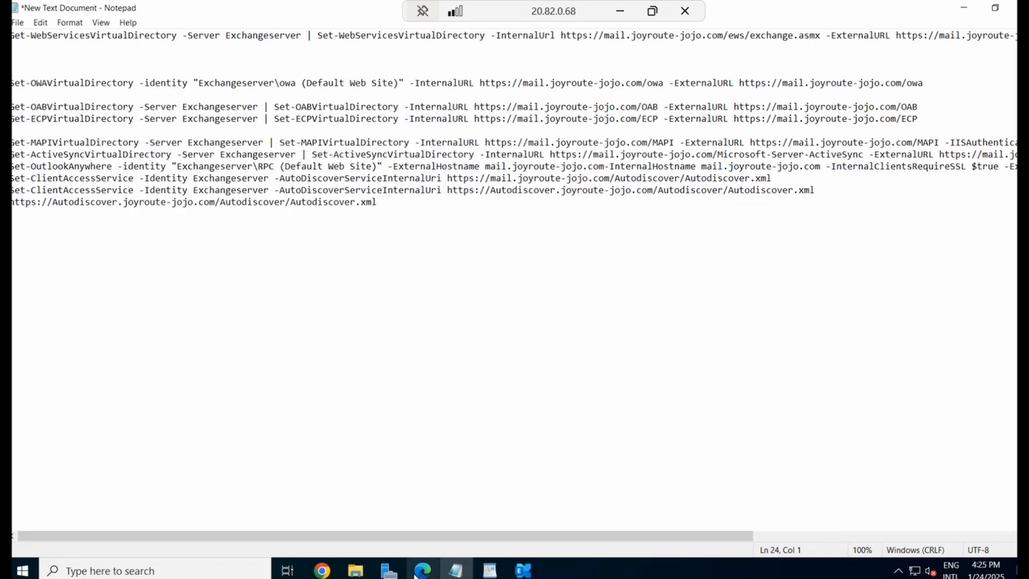
click(422, 570)
Check the ecp, EWS and OAB virtual directories' new external URLs, then minimize Edge
click(403, 399)
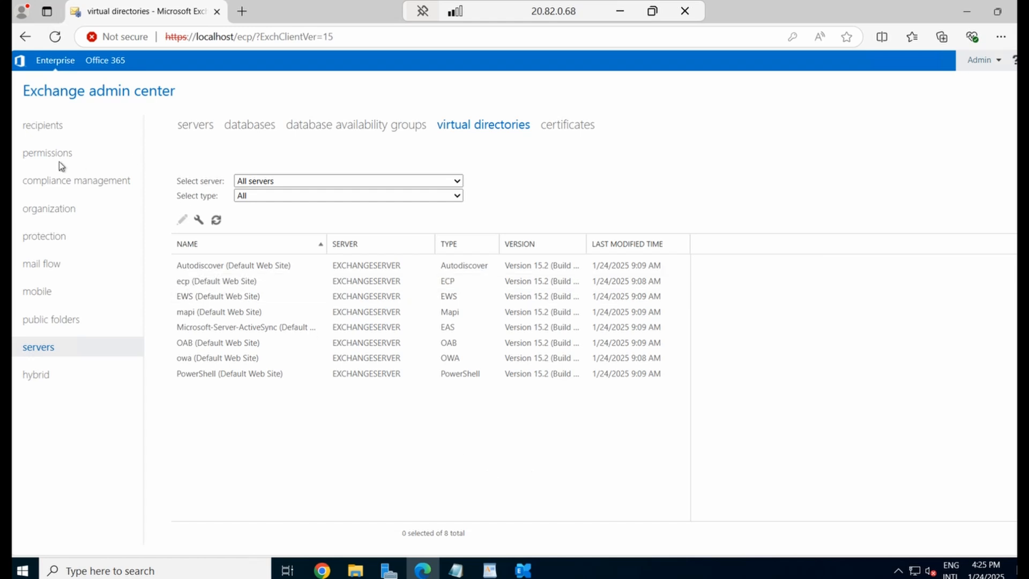
click(52, 128)
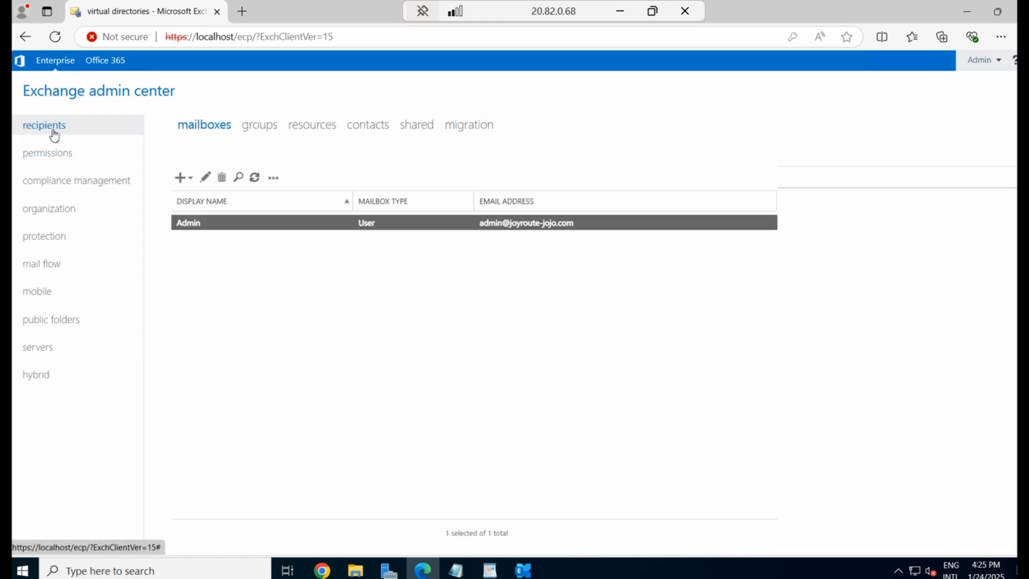
click(40, 349)
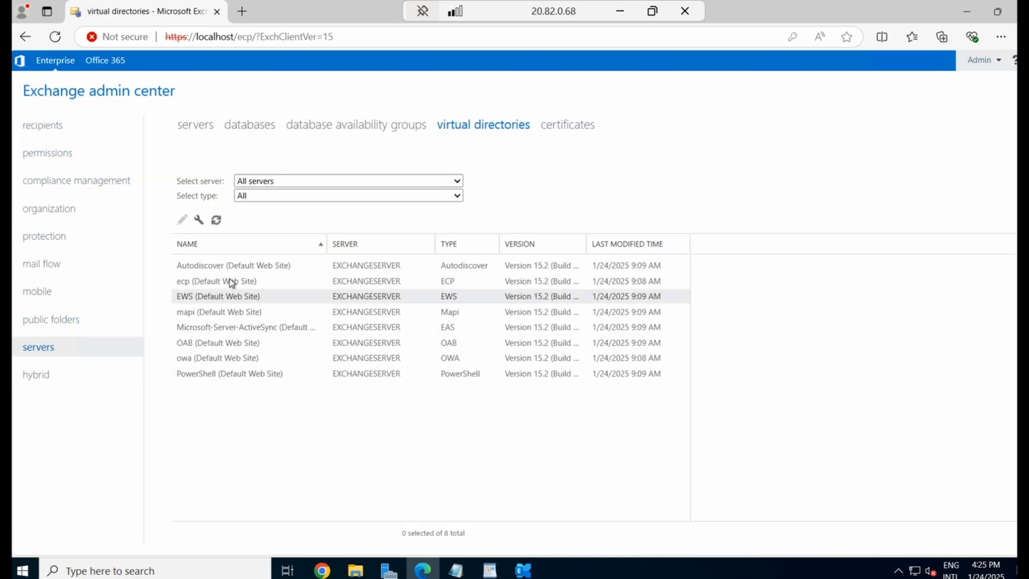
click(229, 281)
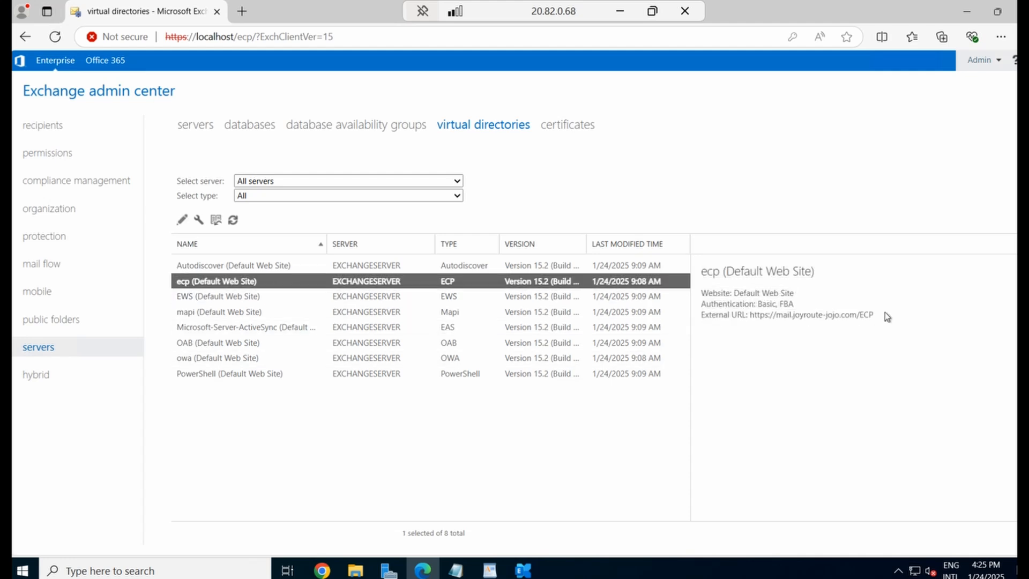
drag(874, 316, 749, 317)
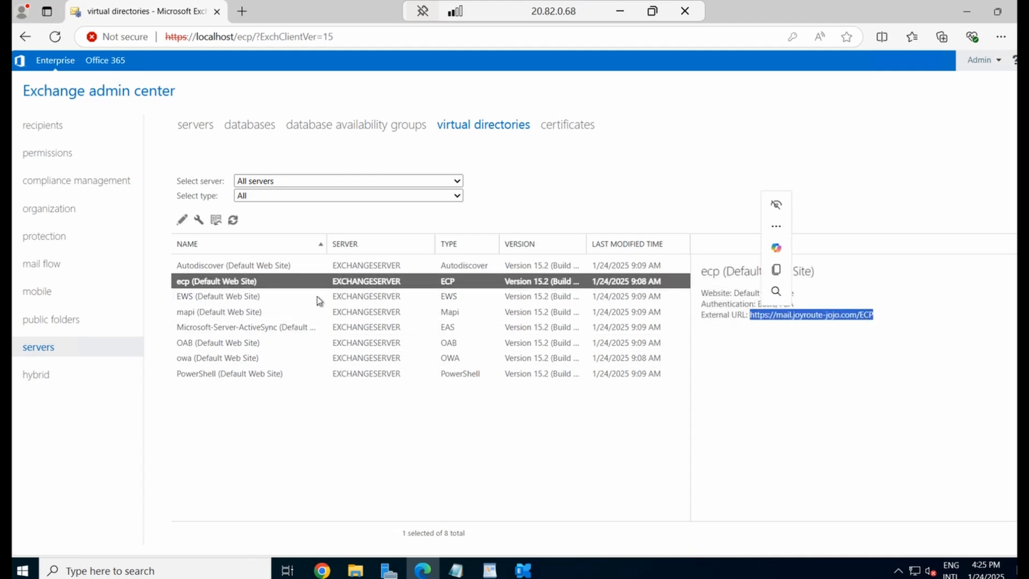
click(352, 298)
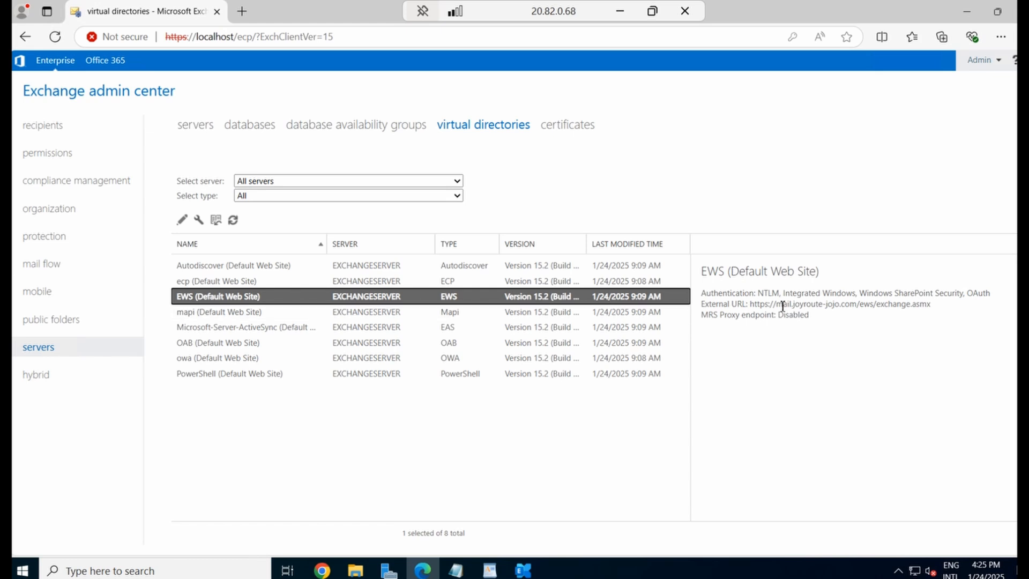
drag(750, 304, 956, 374)
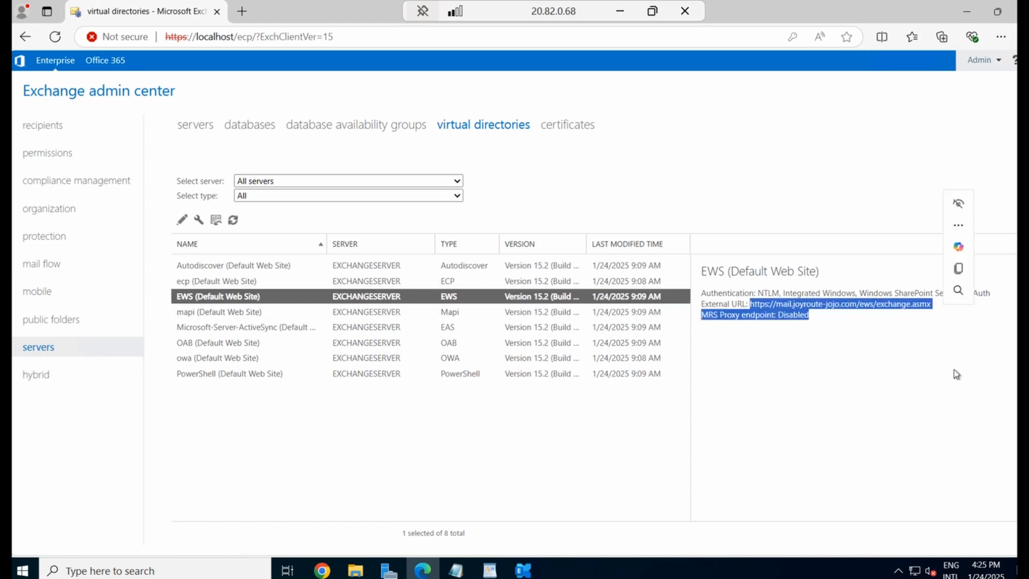
click(223, 348)
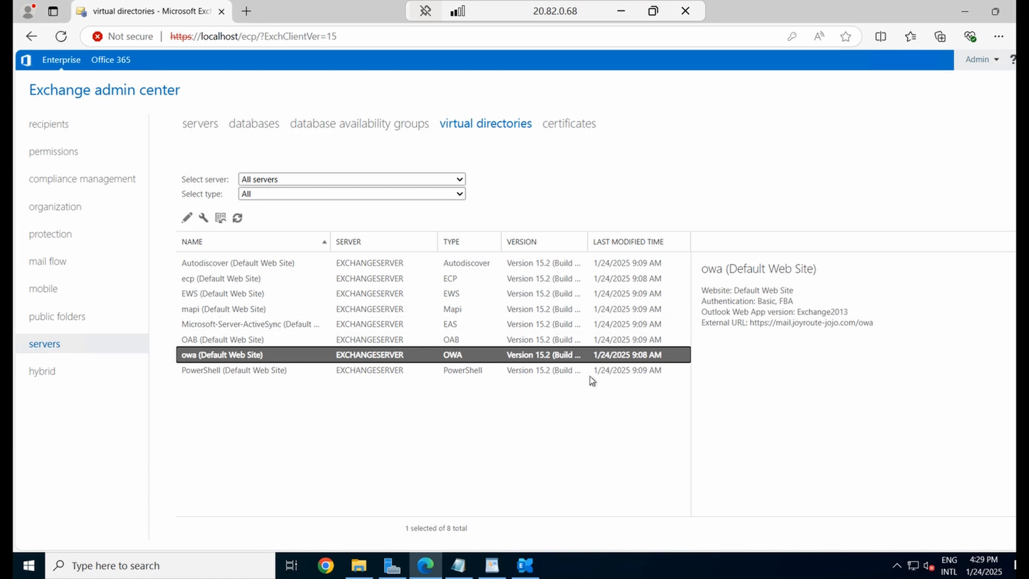
click(964, 12)
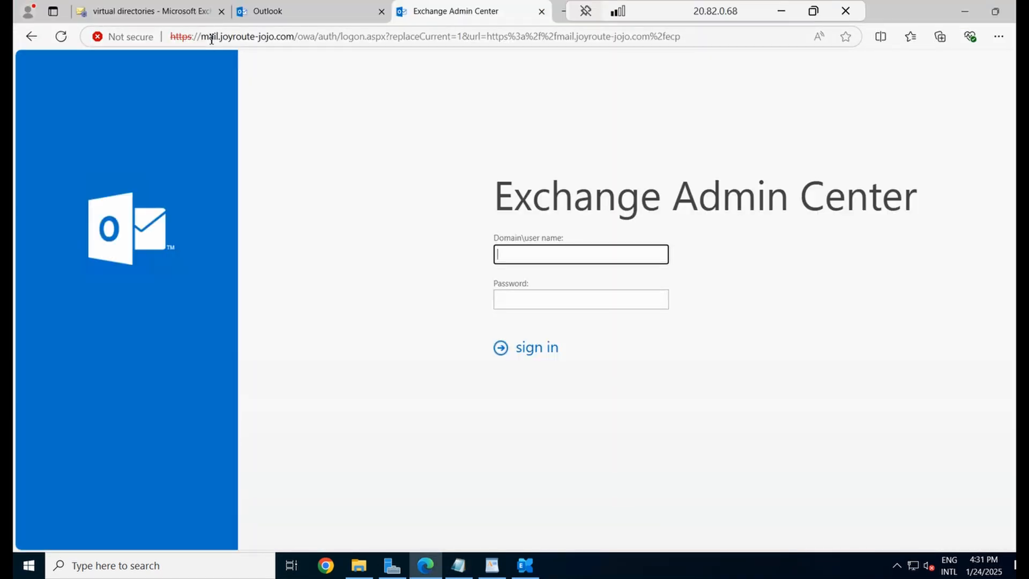
Sign in to the Exchange admin center at the mail.joyroute-jojo.com address
drag(200, 39, 318, 38)
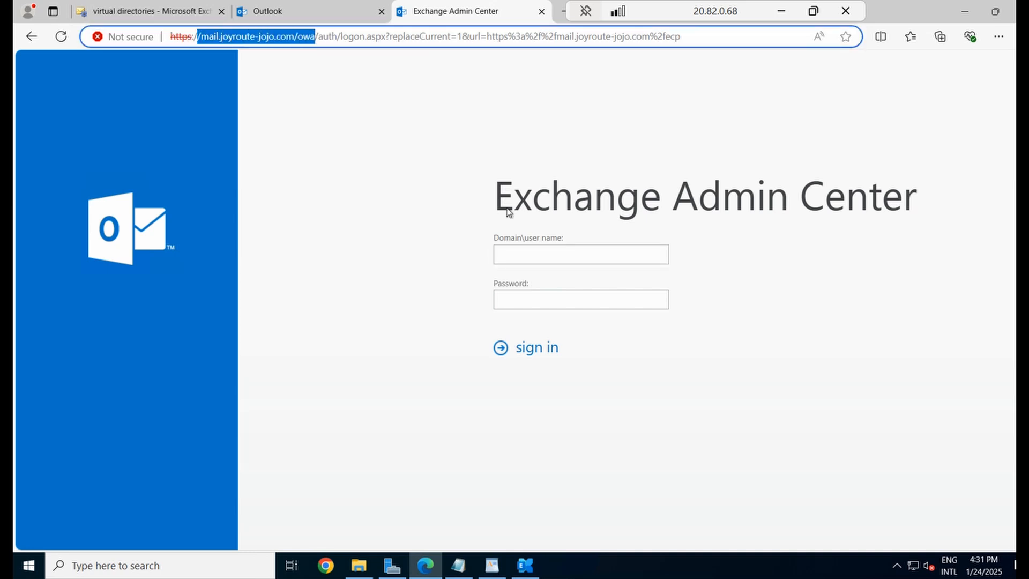
click(510, 259)
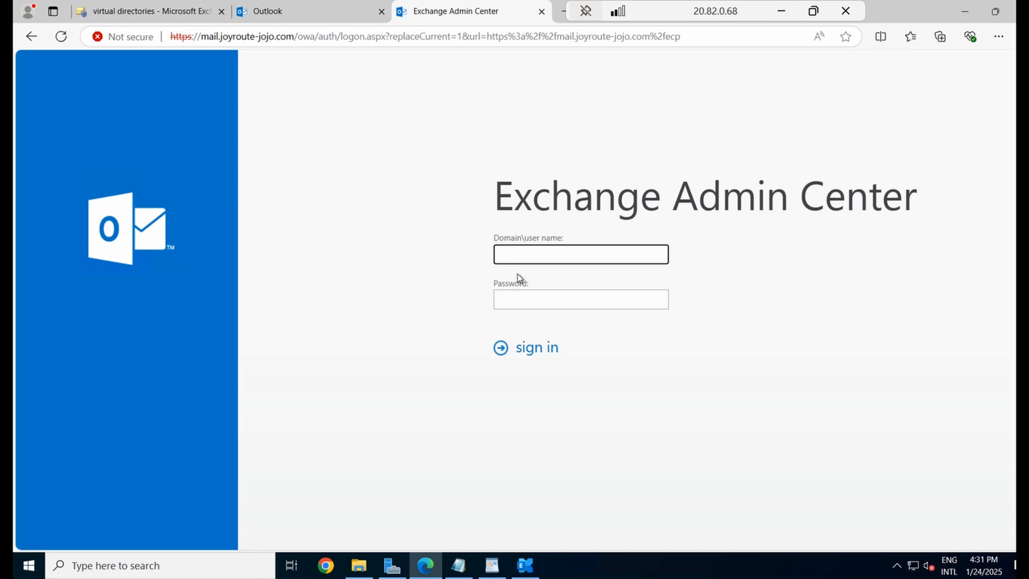
text(jo)
text(y)
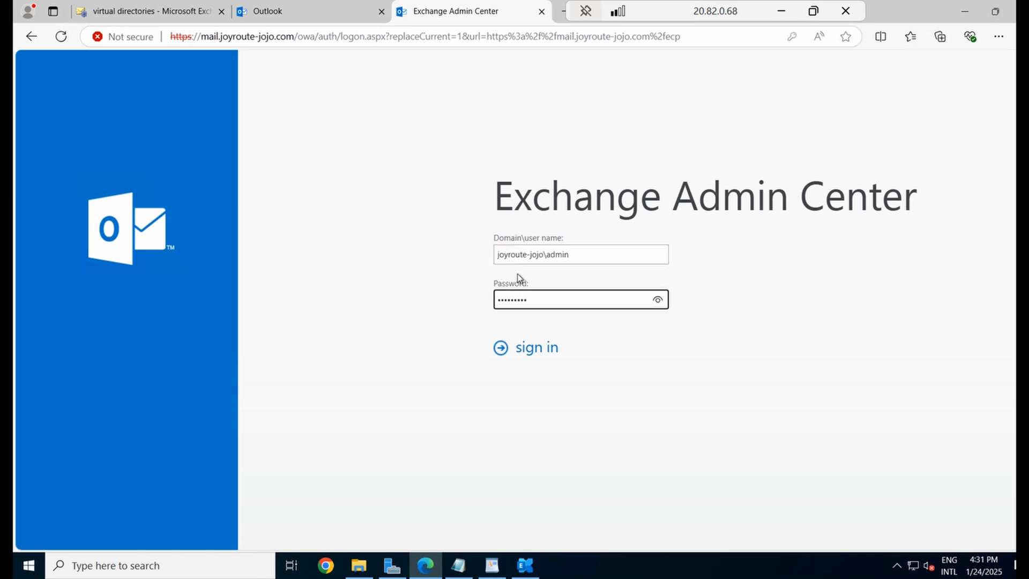
key(Return)
Set the time zone to (UTC+04:00) Abu Dhabi, Muscat, save, and decline saving the password
click(571, 306)
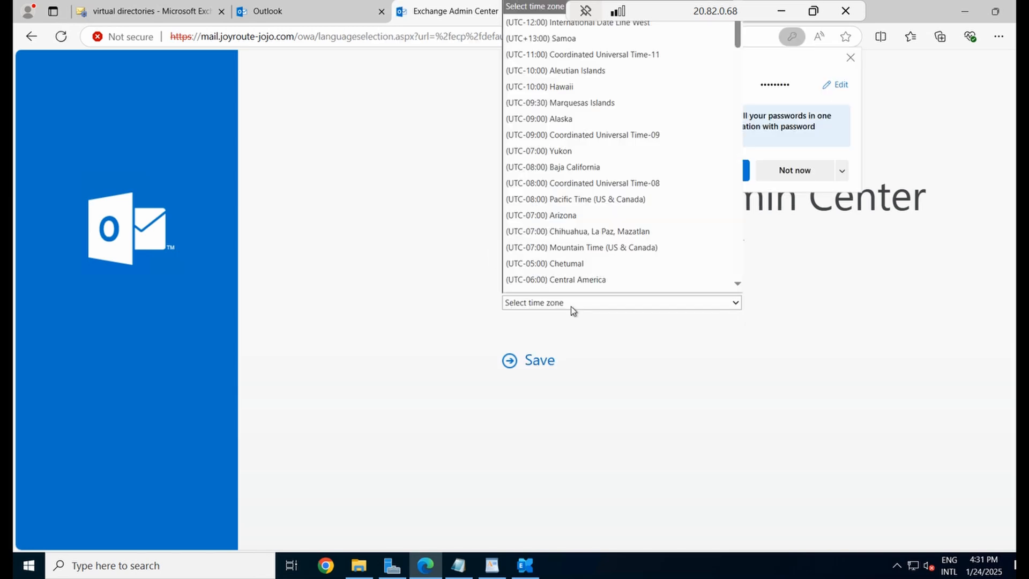
scroll(564, 222, down, 10)
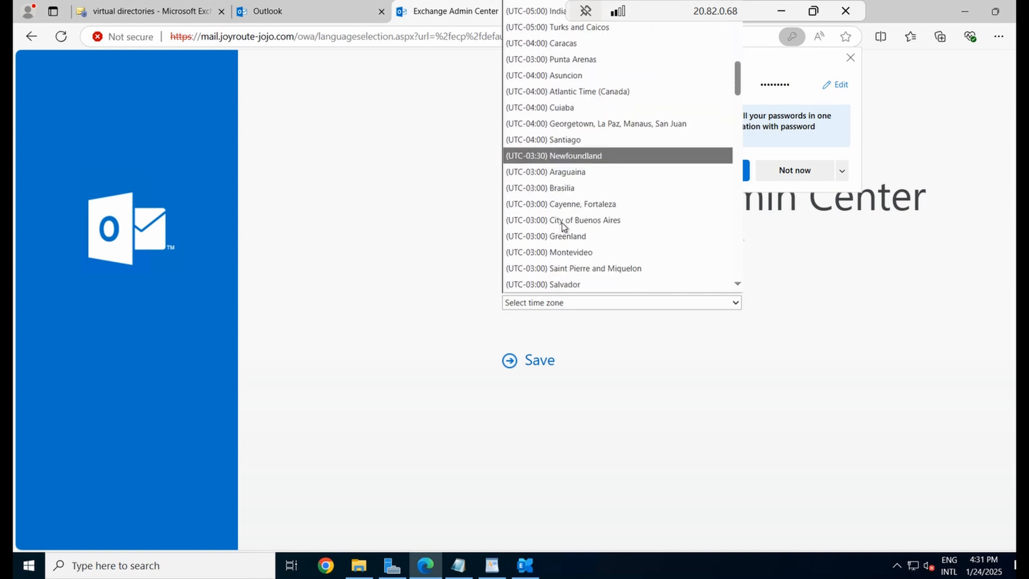
scroll(563, 226, down, 15)
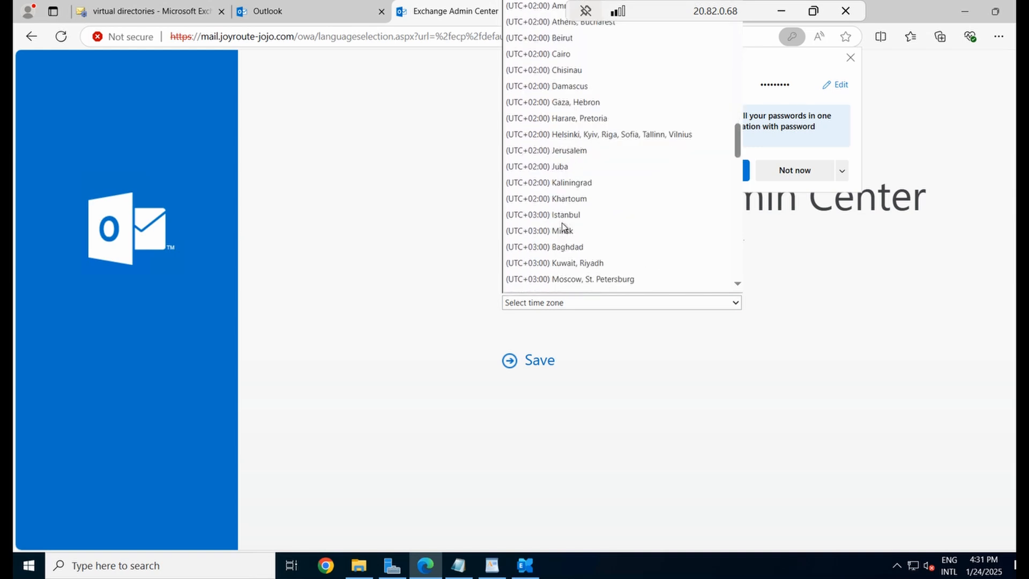
scroll(563, 227, down, 3)
click(601, 257)
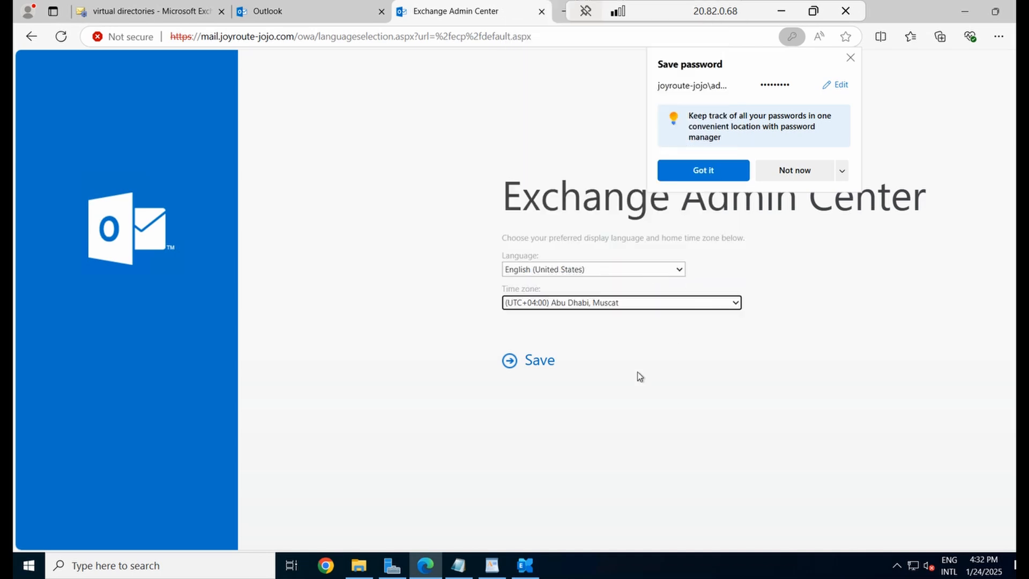
click(534, 361)
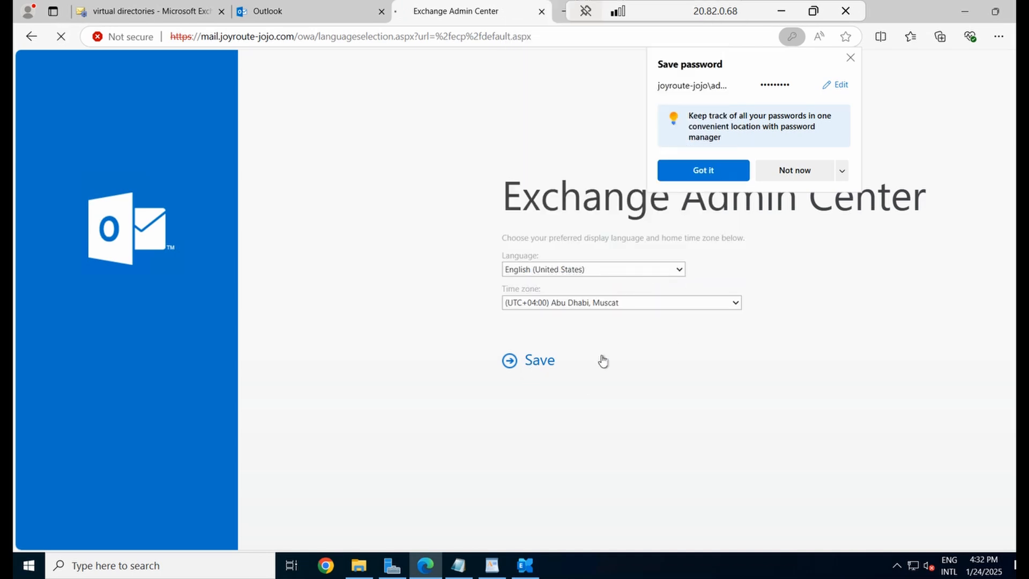
click(787, 173)
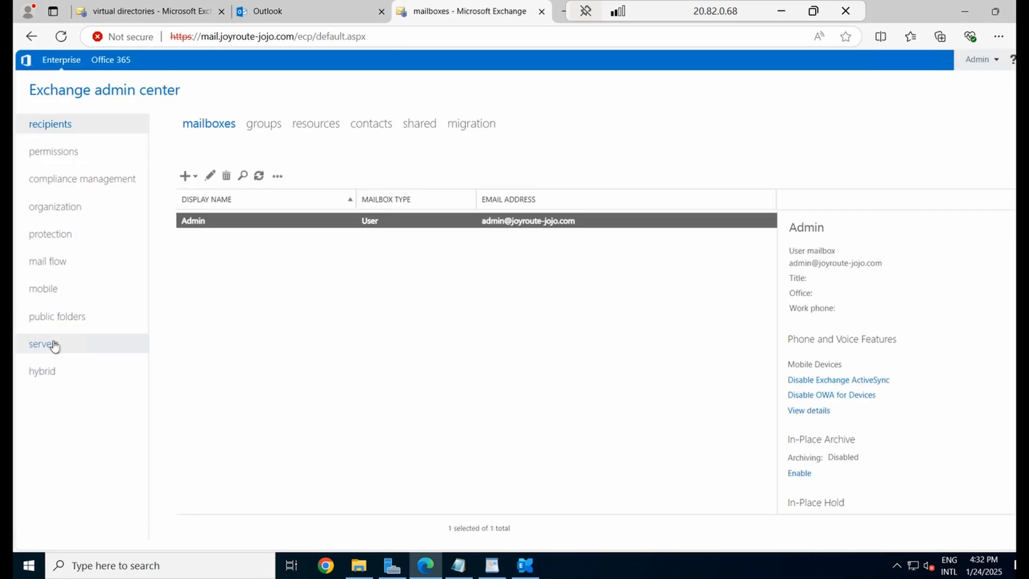
Browse the servers section's databases, DAGs, virtual directories and certificates, ending on databases
click(54, 345)
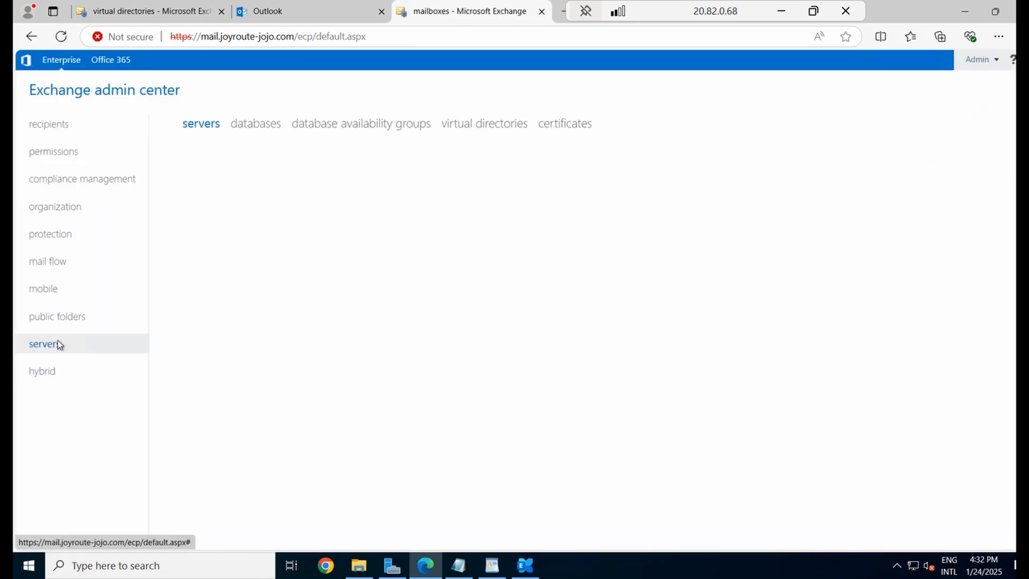
click(264, 134)
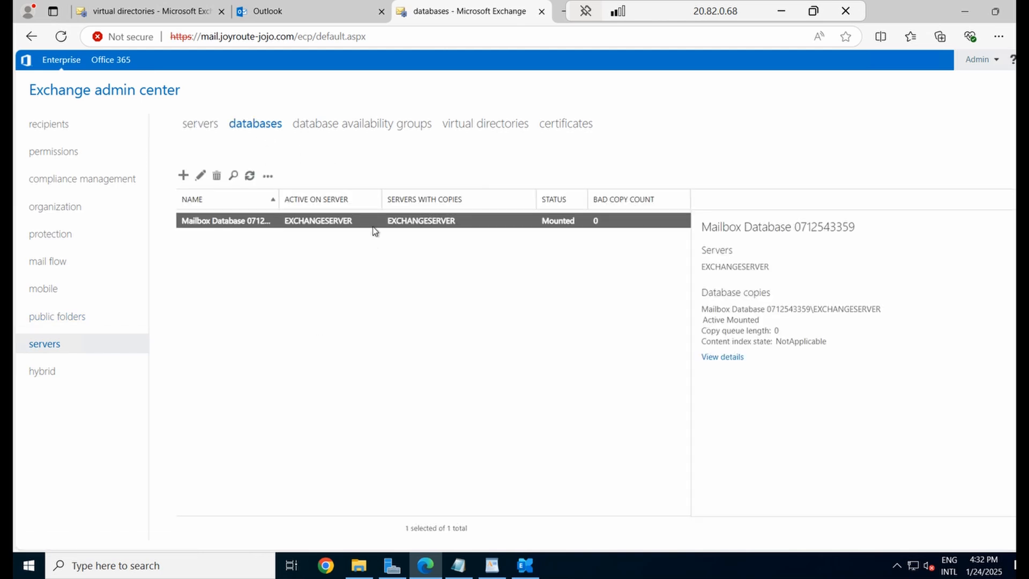
click(427, 123)
click(487, 131)
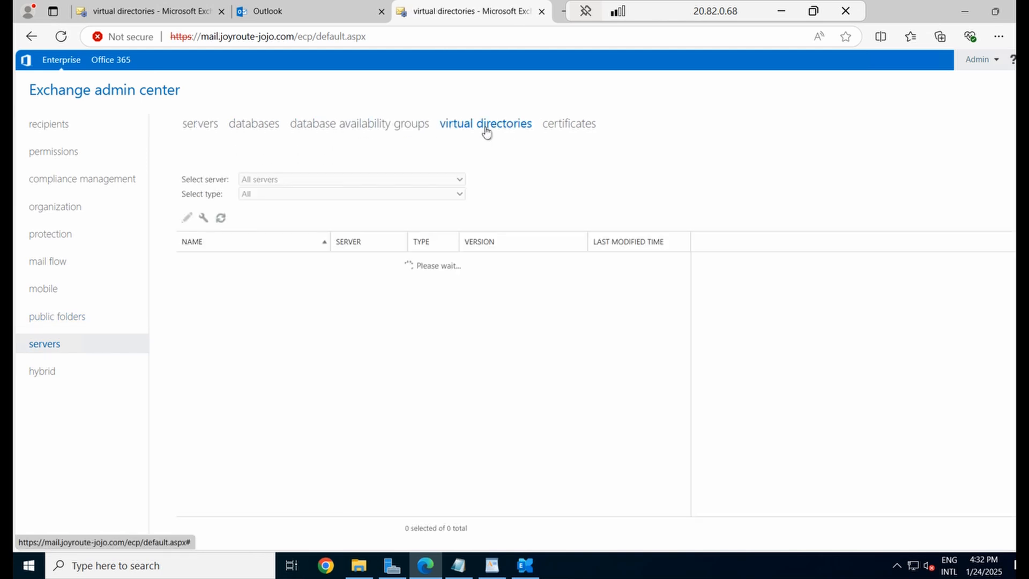
click(563, 128)
click(251, 130)
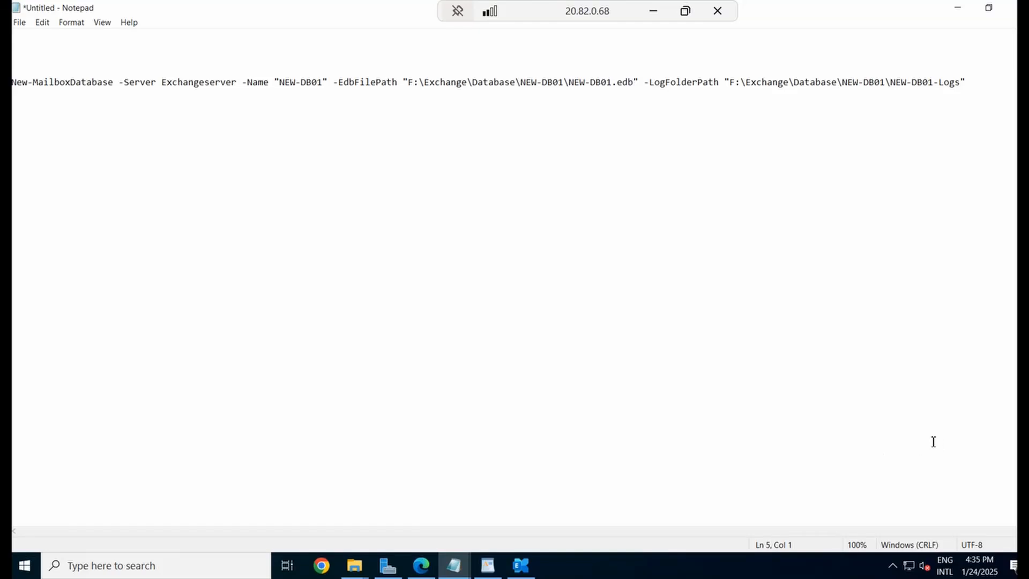
Review the New-MailboxDatabase command's server name and F:\Exchange\Database\NEW-DB01 paths, then select the whole line
click(968, 84)
drag(12, 83, 980, 83)
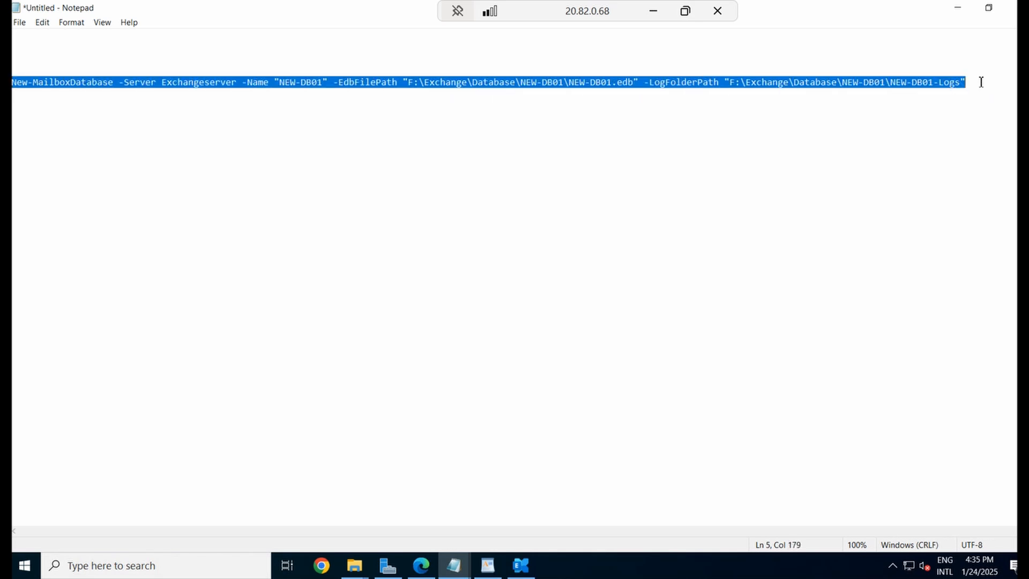
click(623, 169)
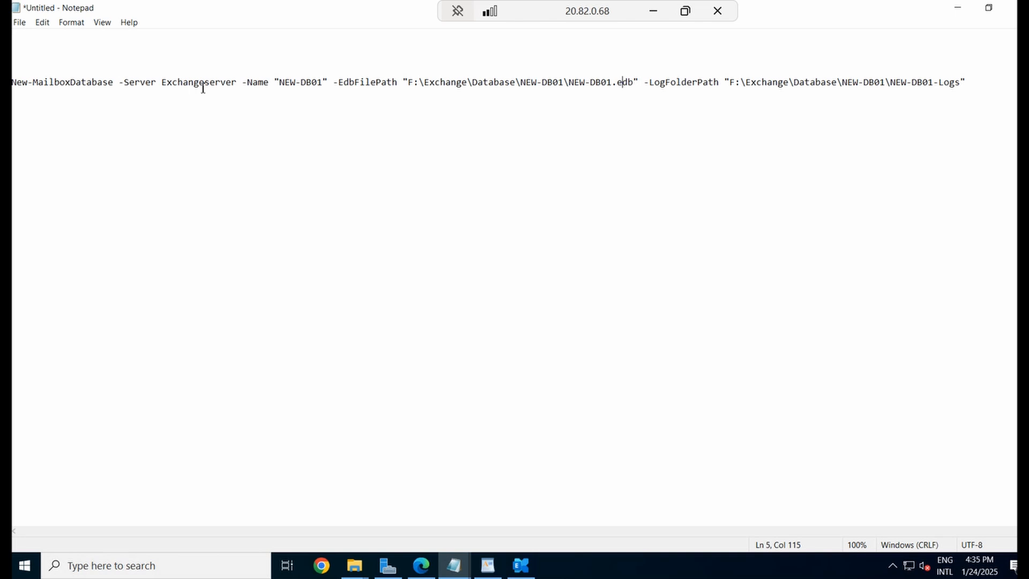
drag(166, 83, 322, 82)
click(262, 129)
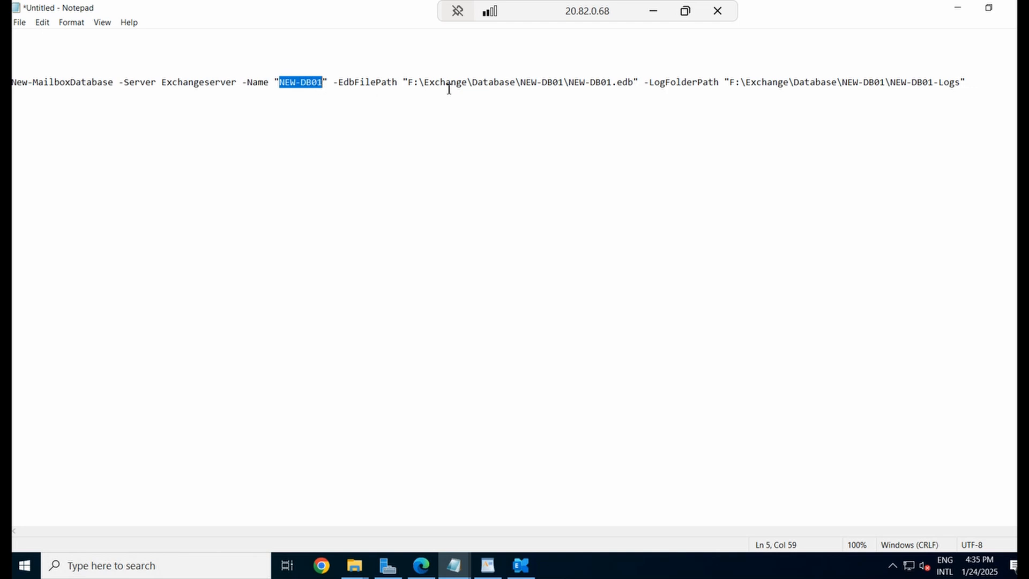
drag(633, 82, 574, 80)
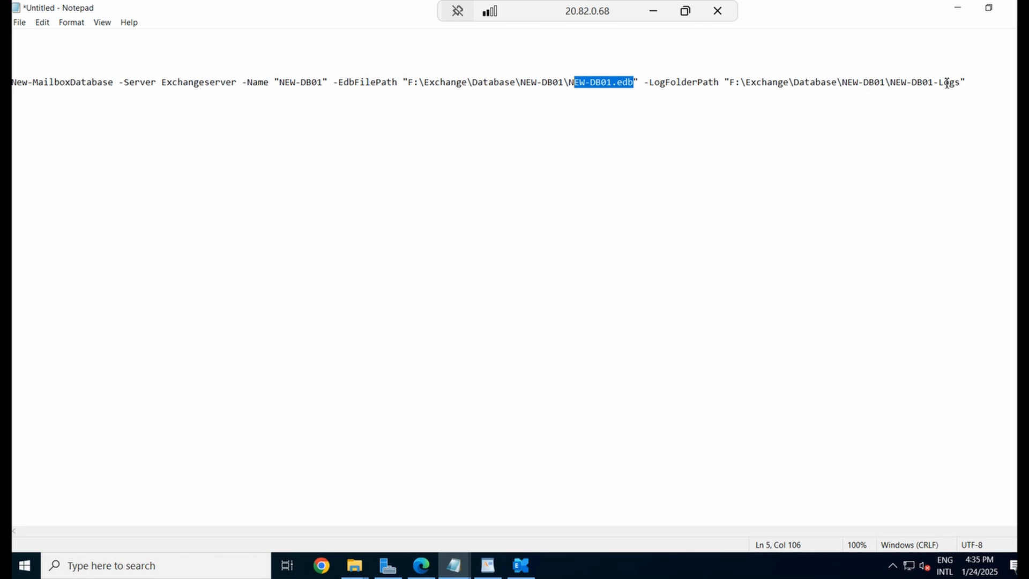
drag(965, 82, 836, 82)
click(872, 107)
drag(975, 86, 135, 82)
click(135, 82)
triple_click(134, 82)
key(ctrl+c)
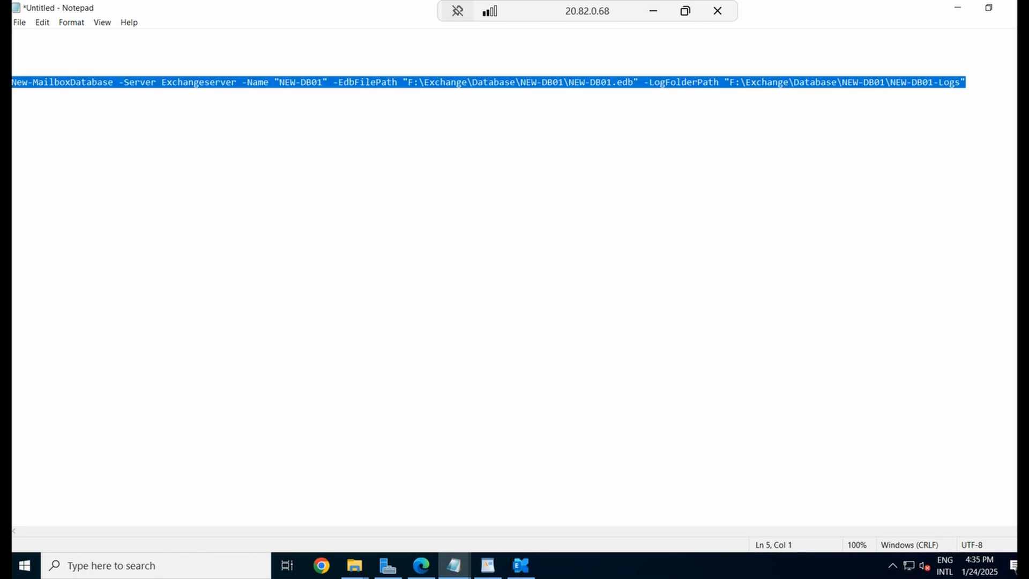
Close the old console and relaunch the Exchange Management Shell as administrator
click(521, 565)
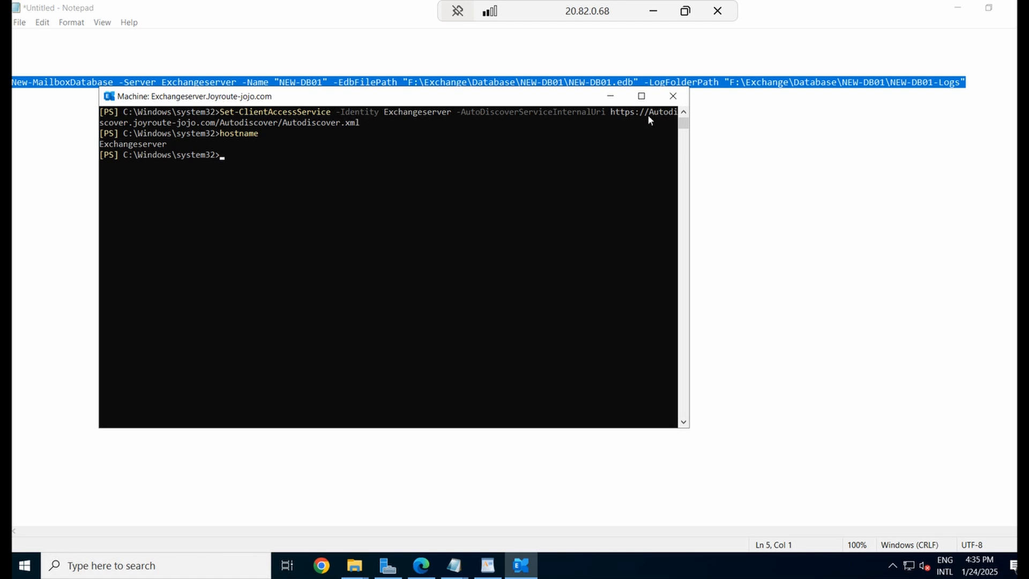
click(673, 97)
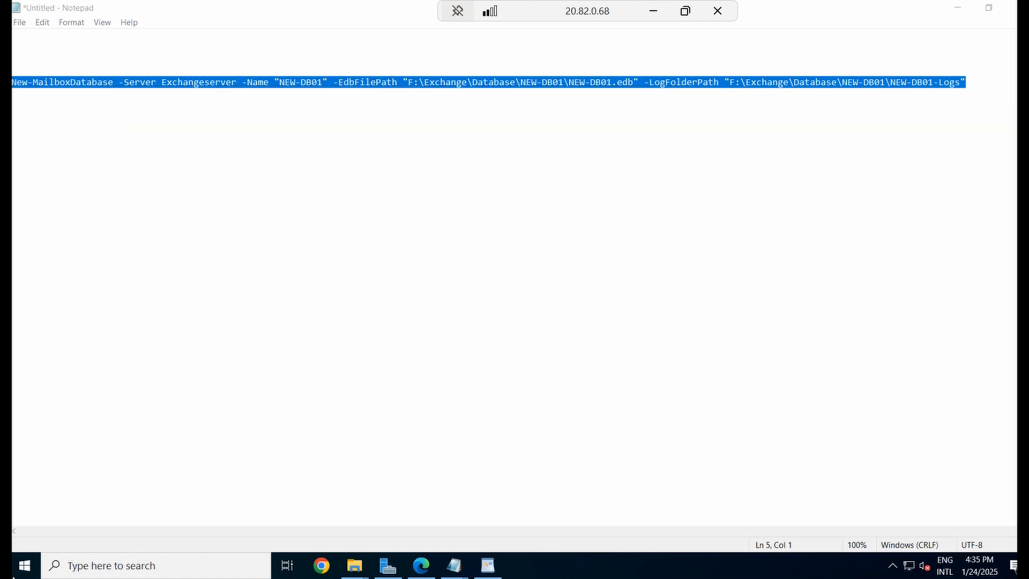
click(24, 562)
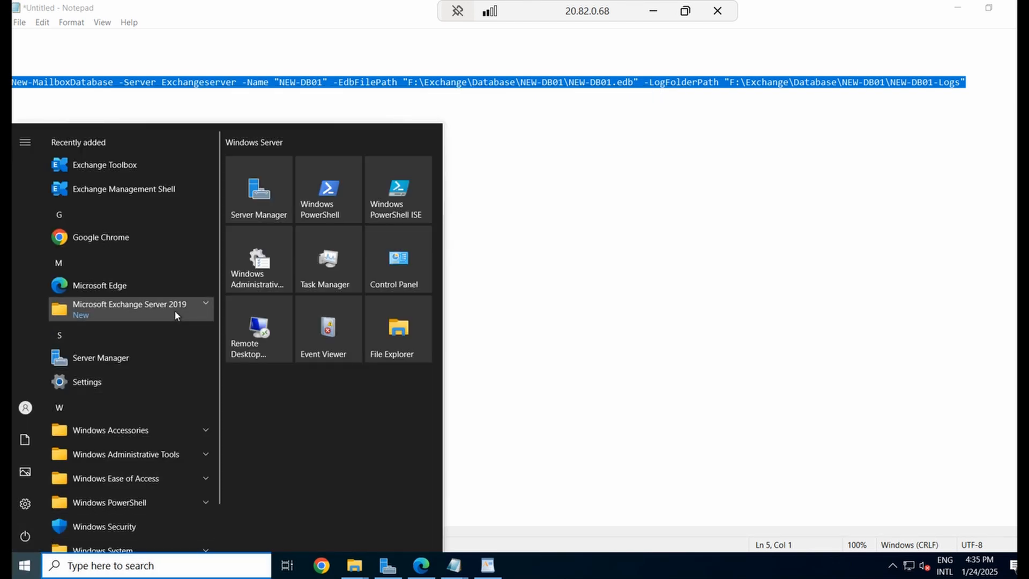
click(175, 311)
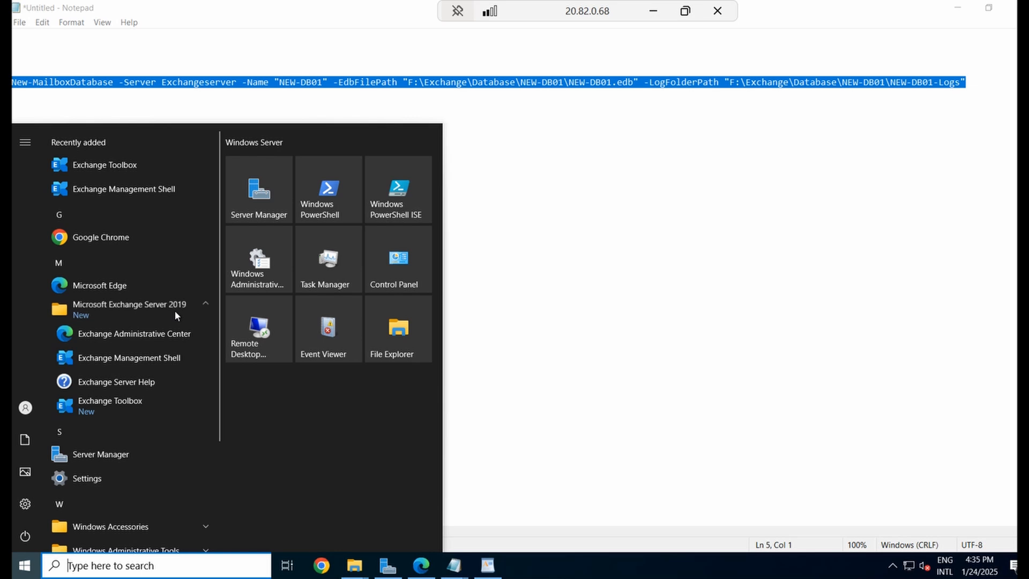
right_click(155, 358)
click(233, 459)
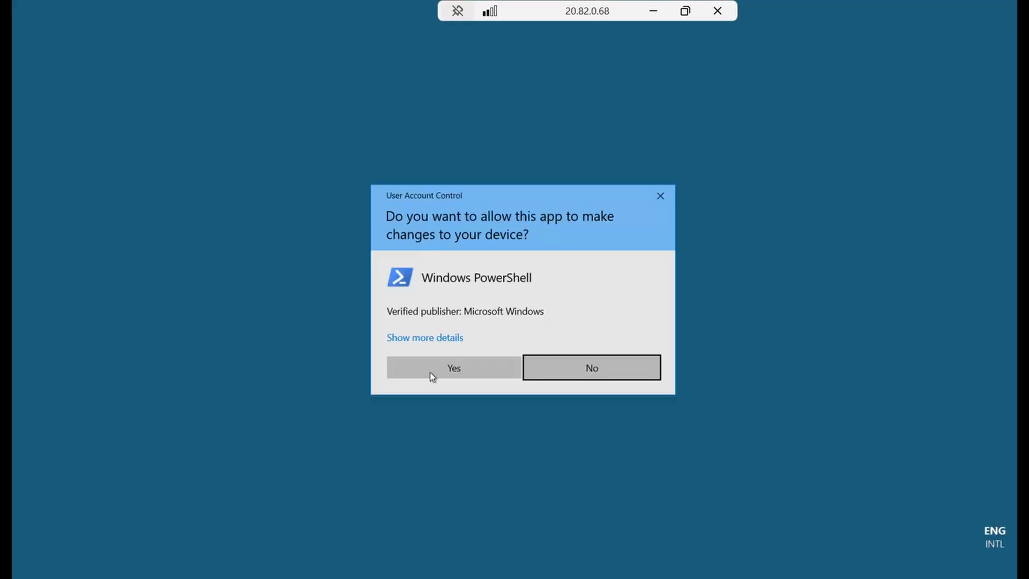
click(455, 368)
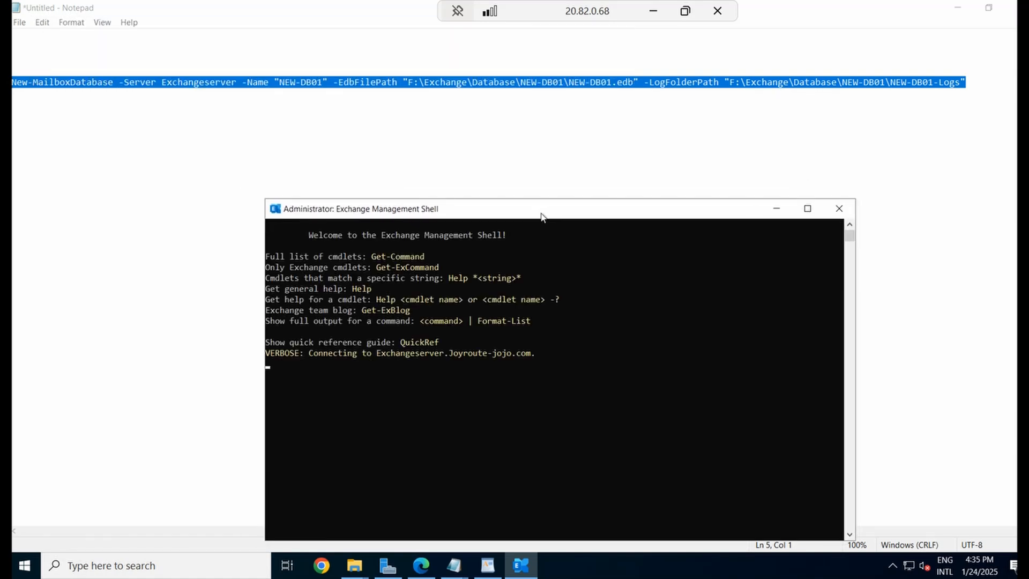
Paste and run the command creating mailbox database NEW-DB01 on EXCHANGESERVER
right_click(405, 333)
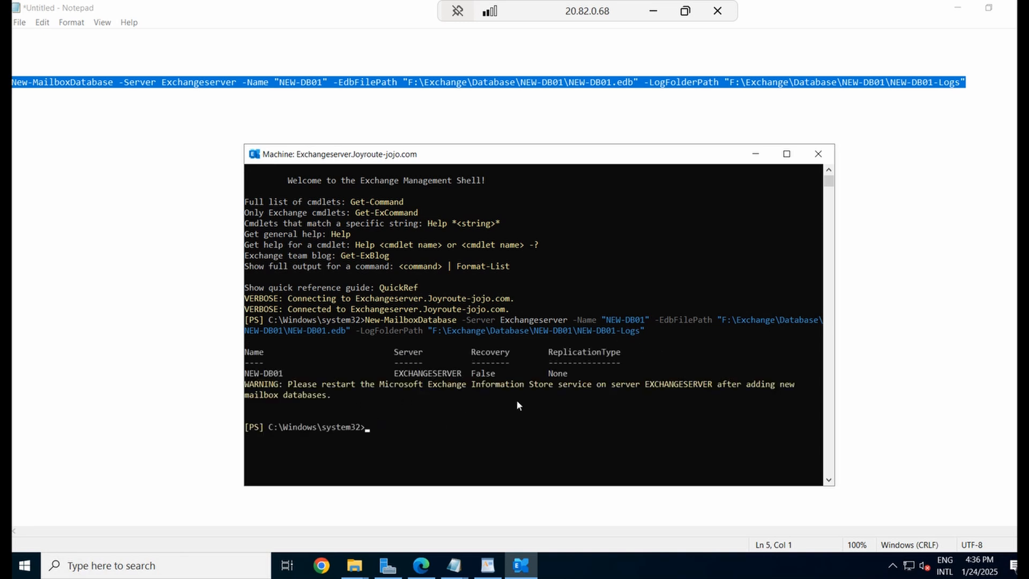
click(343, 397)
drag(238, 356, 235, 341)
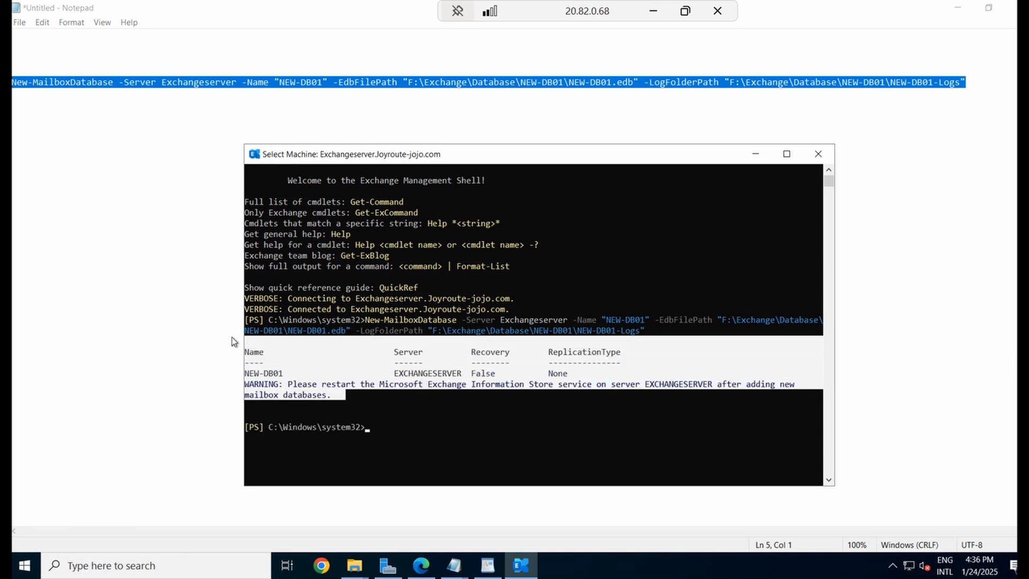
click(463, 416)
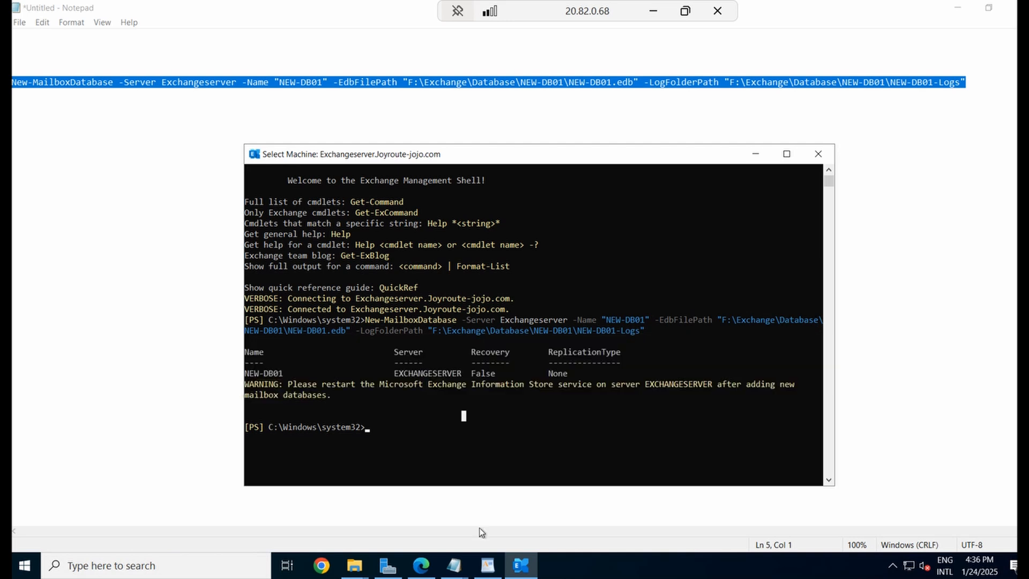
click(364, 567)
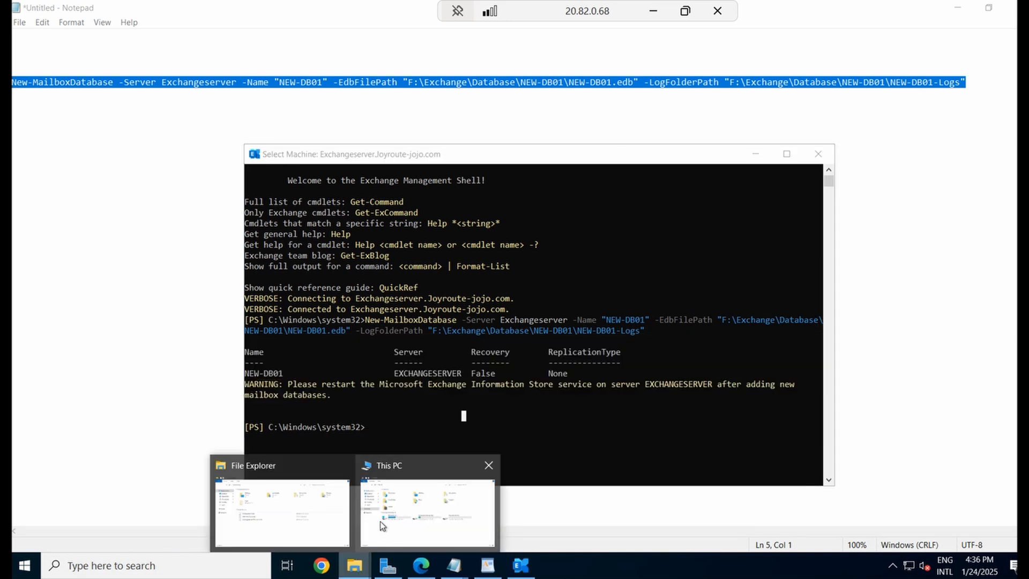
Maximize File Explorer and open F:\Exchange\Database\NEW-DB01\NEW-DB01-Logs to confirm it is empty
click(399, 517)
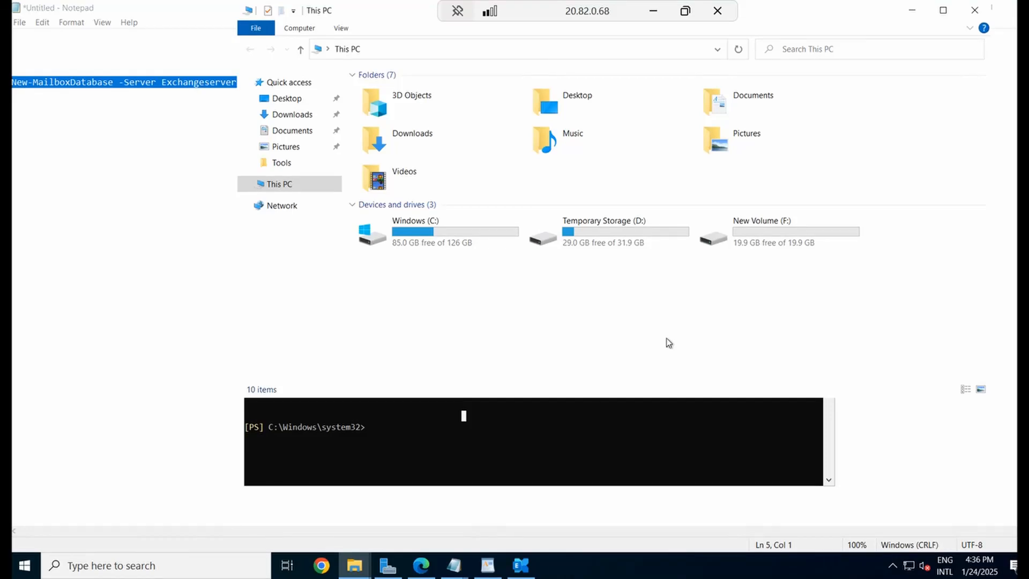
click(943, 11)
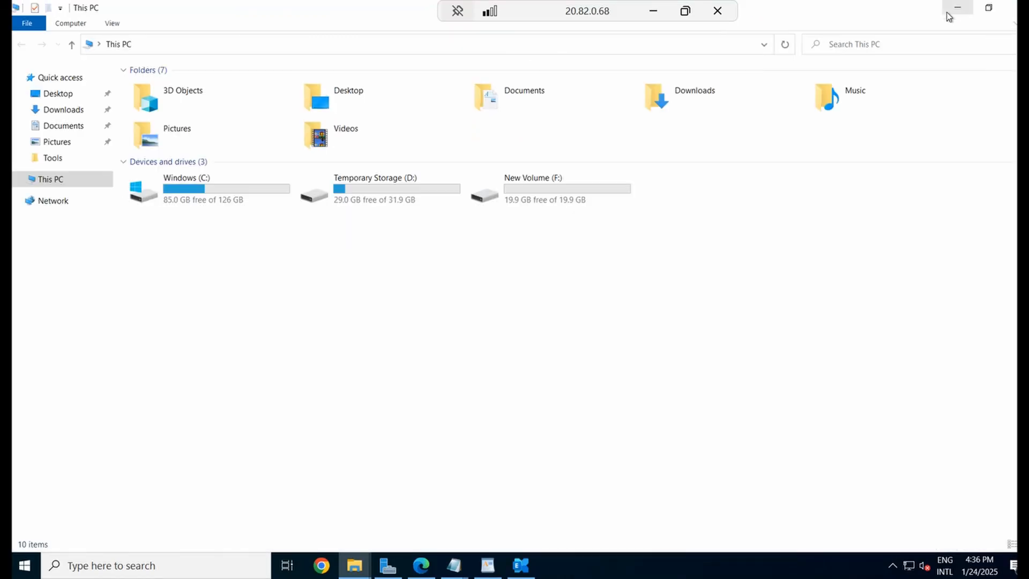
double_click(556, 186)
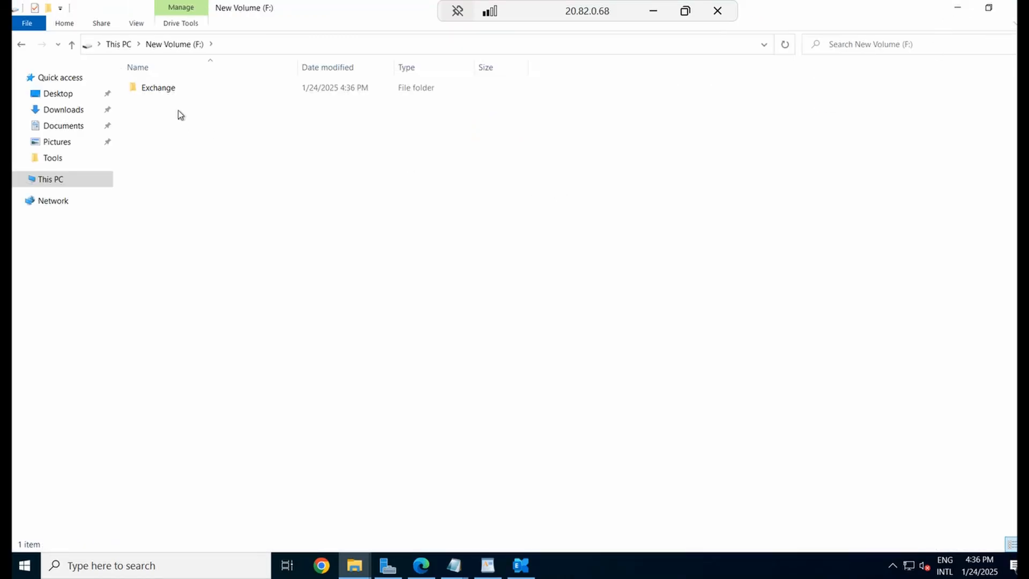
double_click(168, 93)
double_click(173, 92)
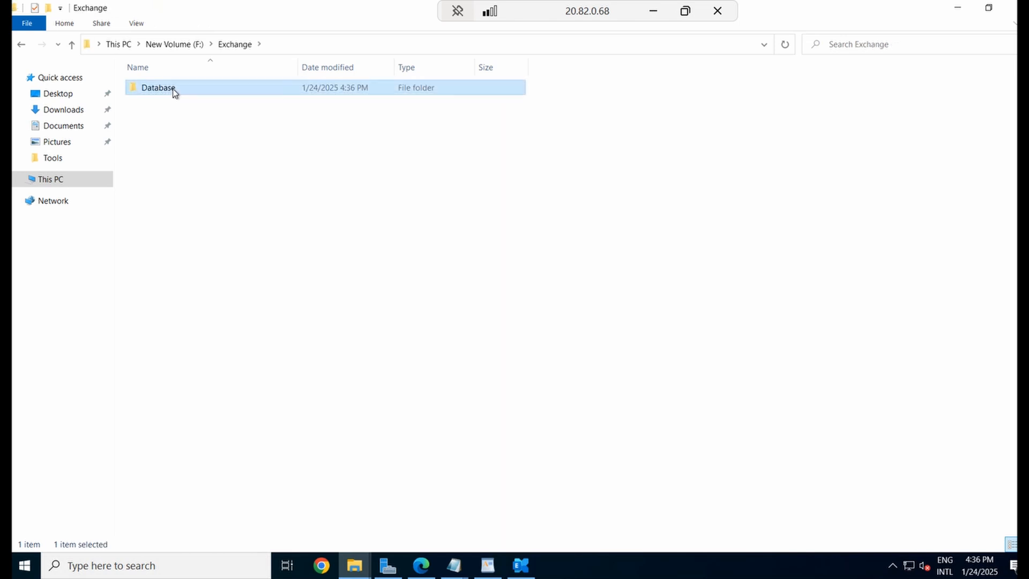
double_click(174, 90)
click(187, 90)
double_click(187, 90)
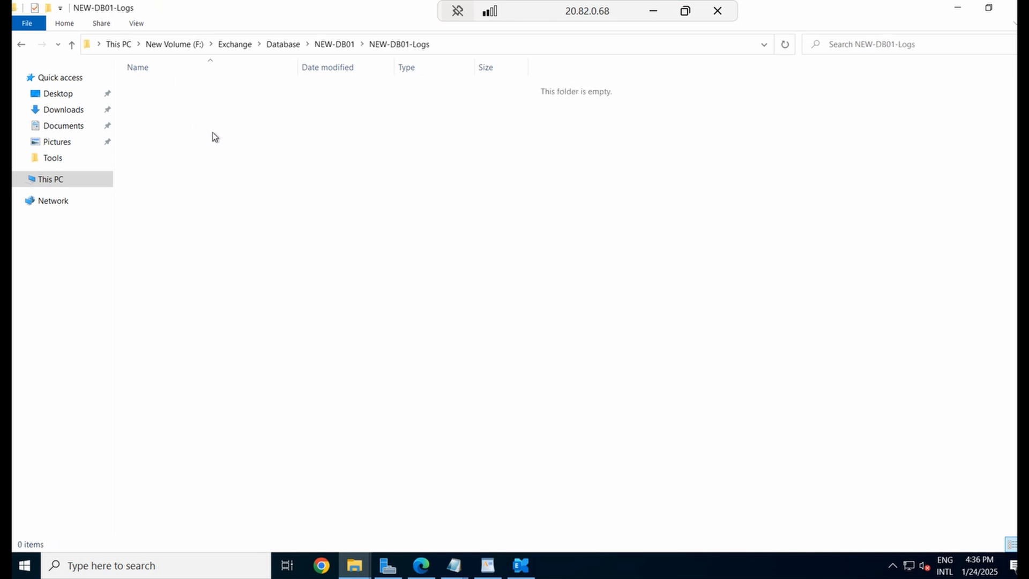
Recheck the empty NEW-DB01-Logs folder via the breadcrumbs, then return to the Notepad command
click(333, 46)
click(321, 45)
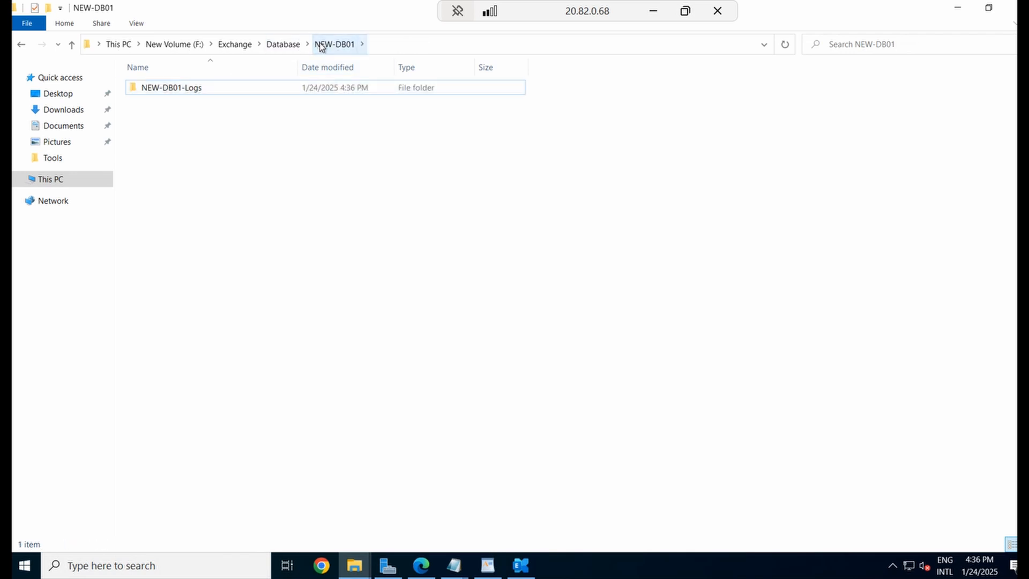
click(279, 45)
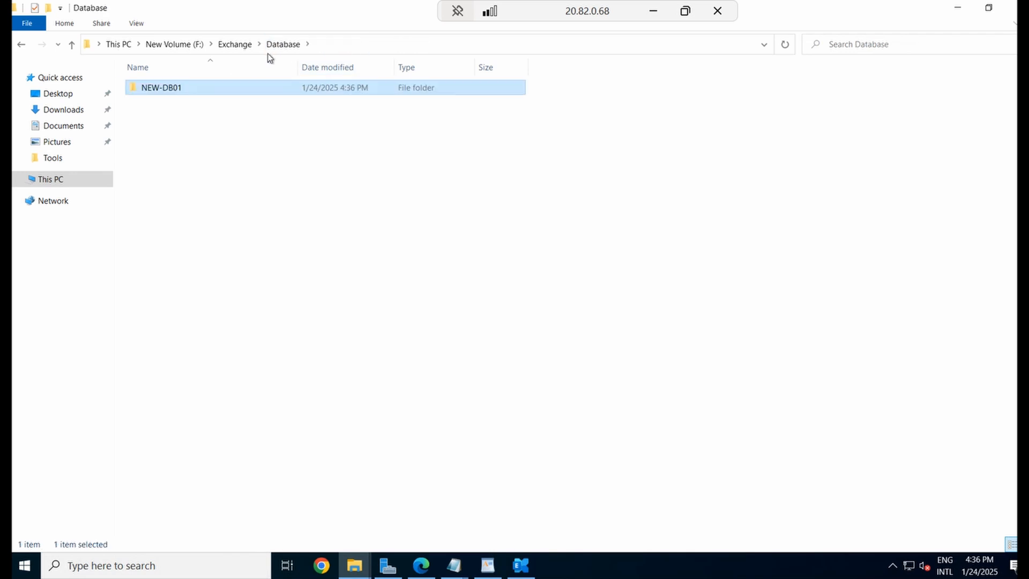
double_click(157, 89)
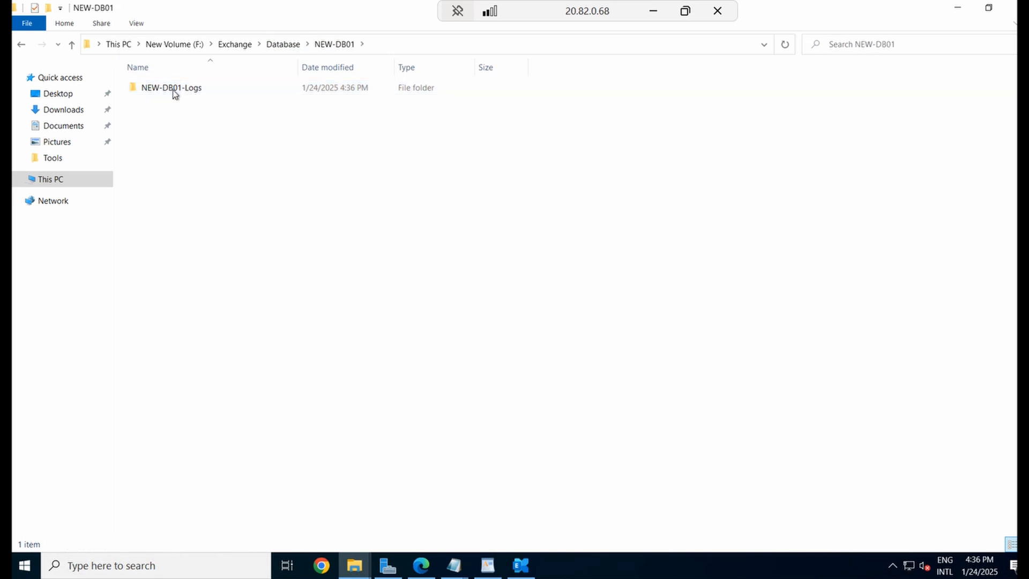
double_click(177, 92)
click(334, 46)
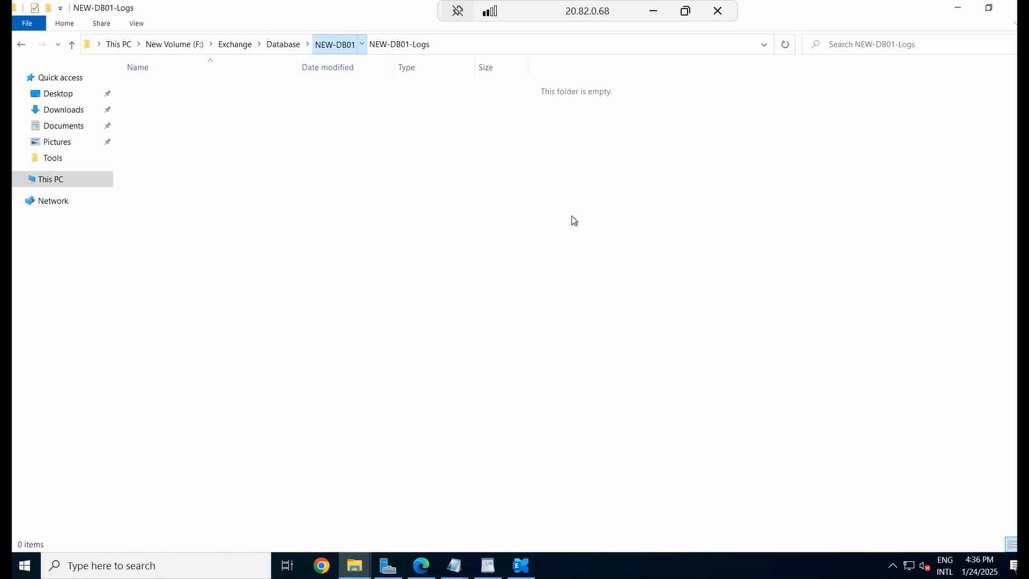
click(489, 569)
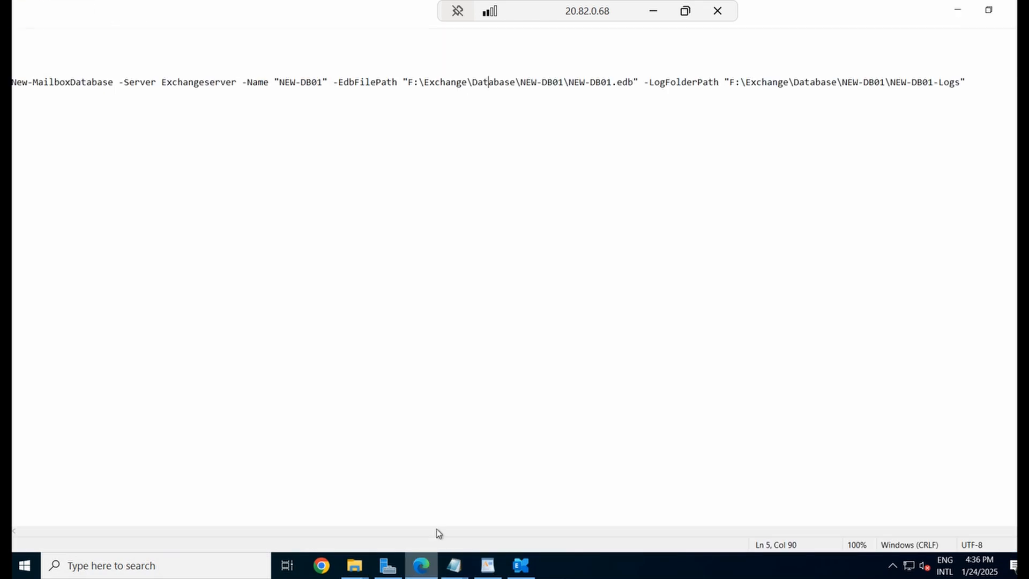
Refresh the databases list, select NEW-DB01 and mount it, confirming the warning
click(421, 565)
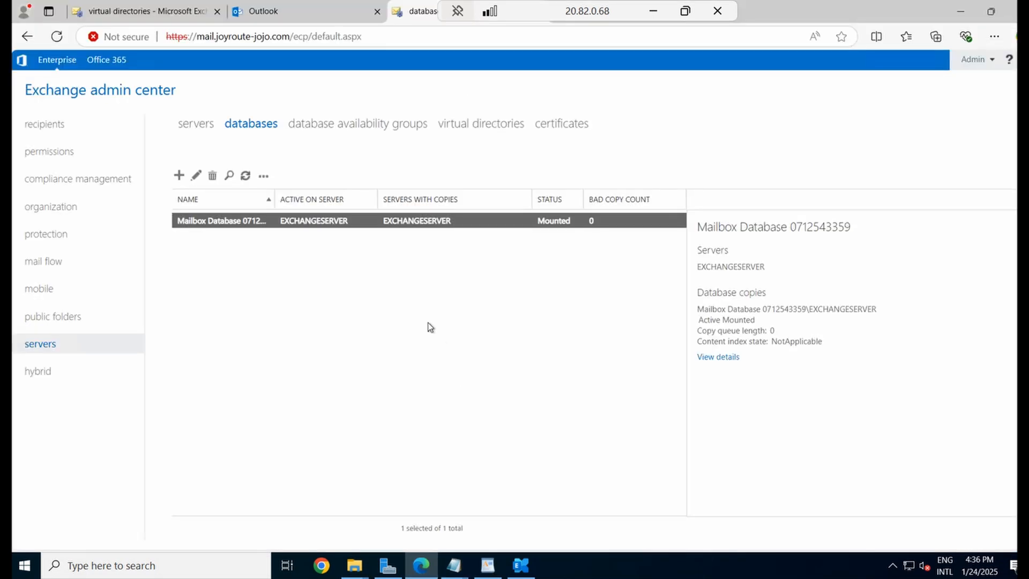
click(245, 176)
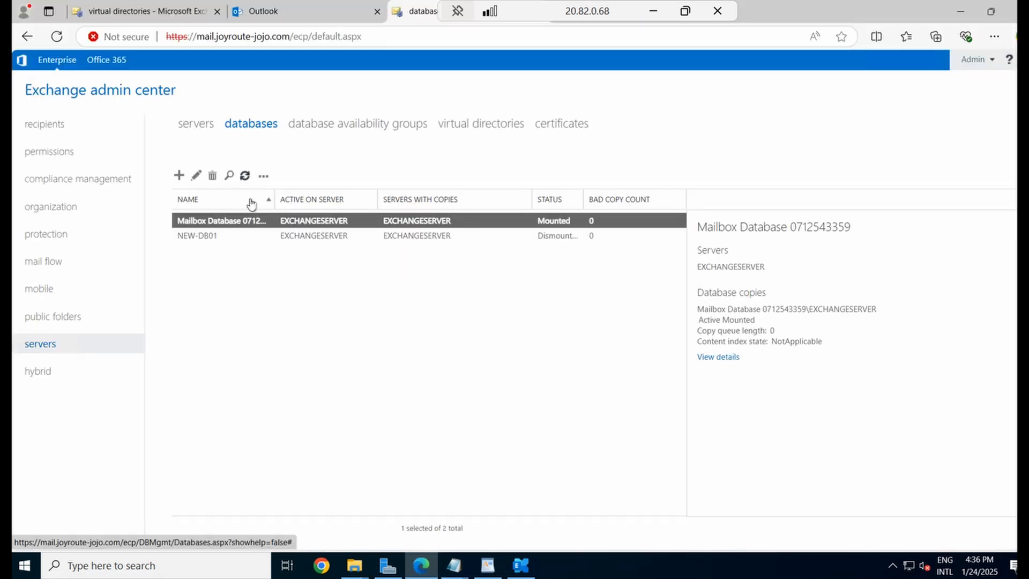
click(213, 236)
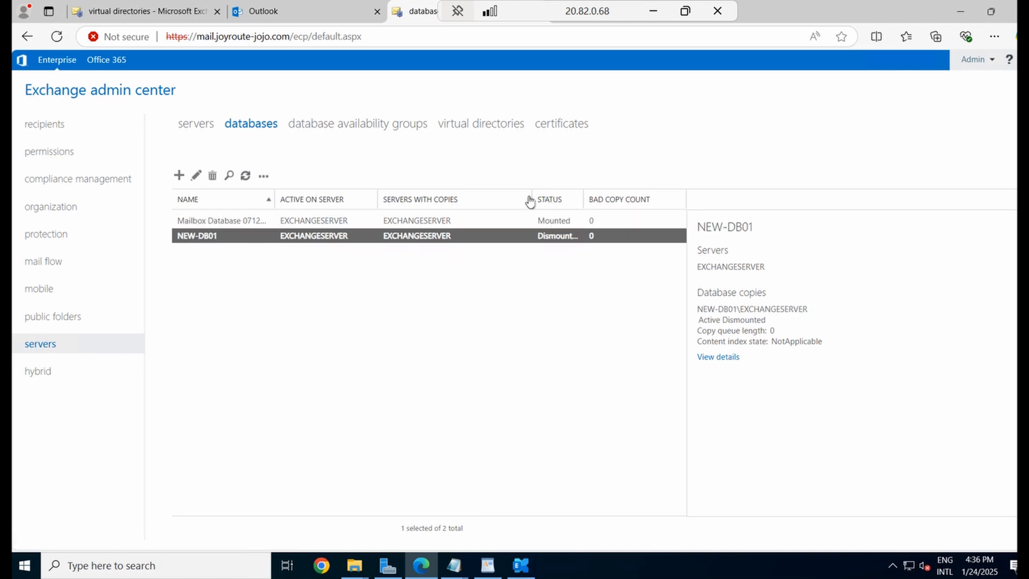
drag(532, 200, 492, 197)
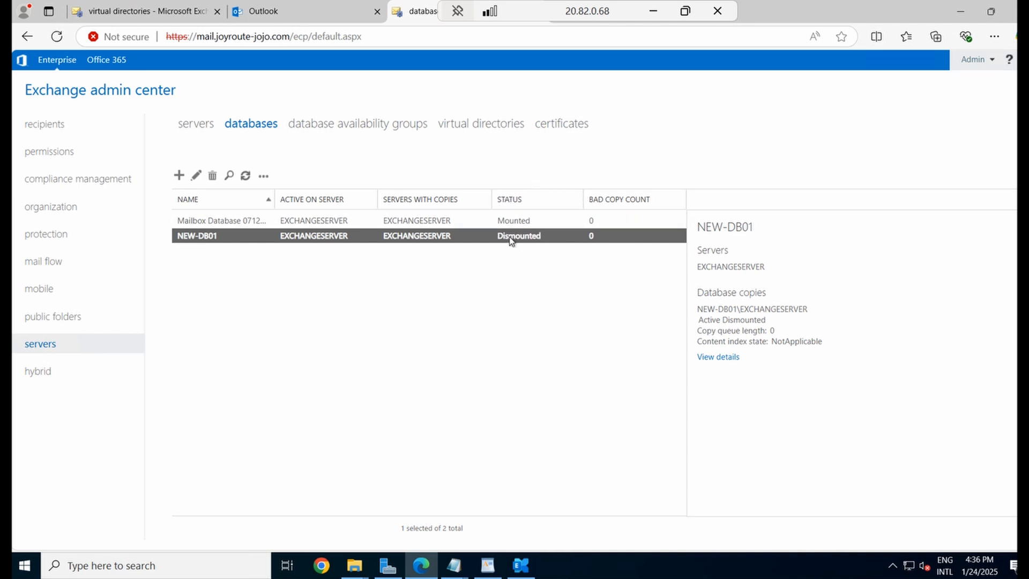
click(263, 177)
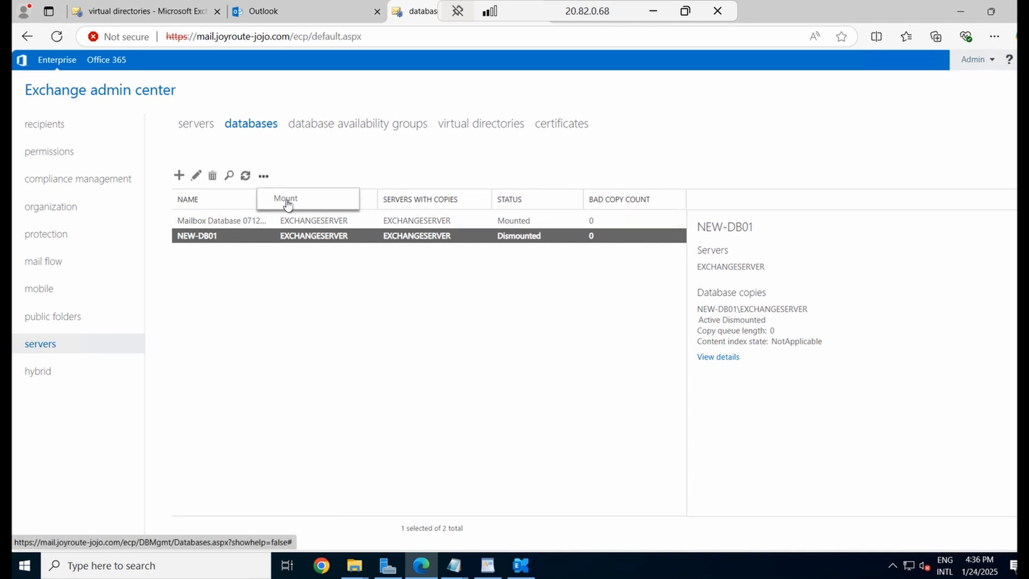
click(287, 201)
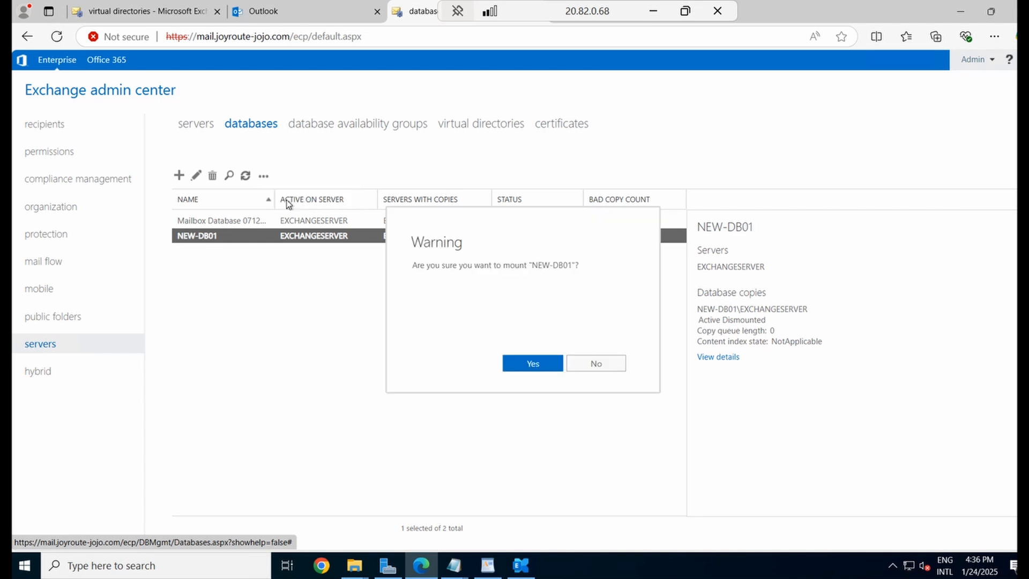
click(536, 366)
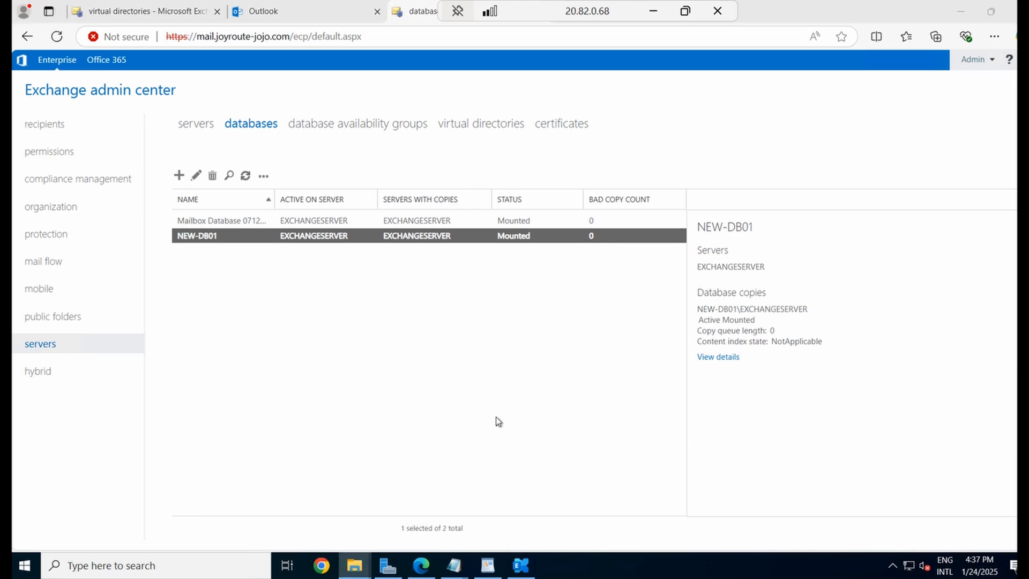
Verify NEW-DB01.edb (8,256 KB) and the 15 log files in NEW-DB01-Logs, then minimize Explorer
click(324, 249)
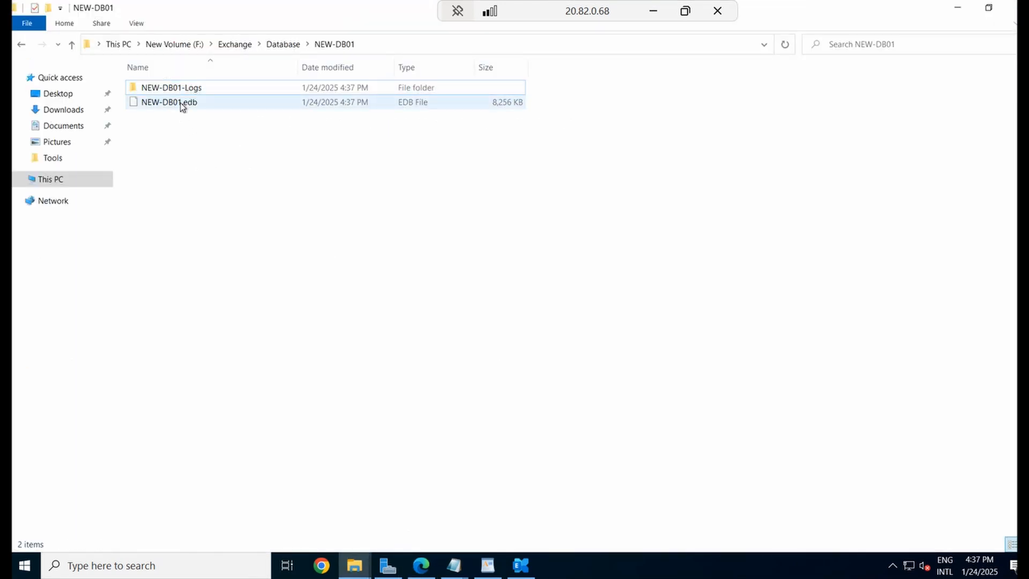
click(182, 106)
click(189, 147)
click(190, 103)
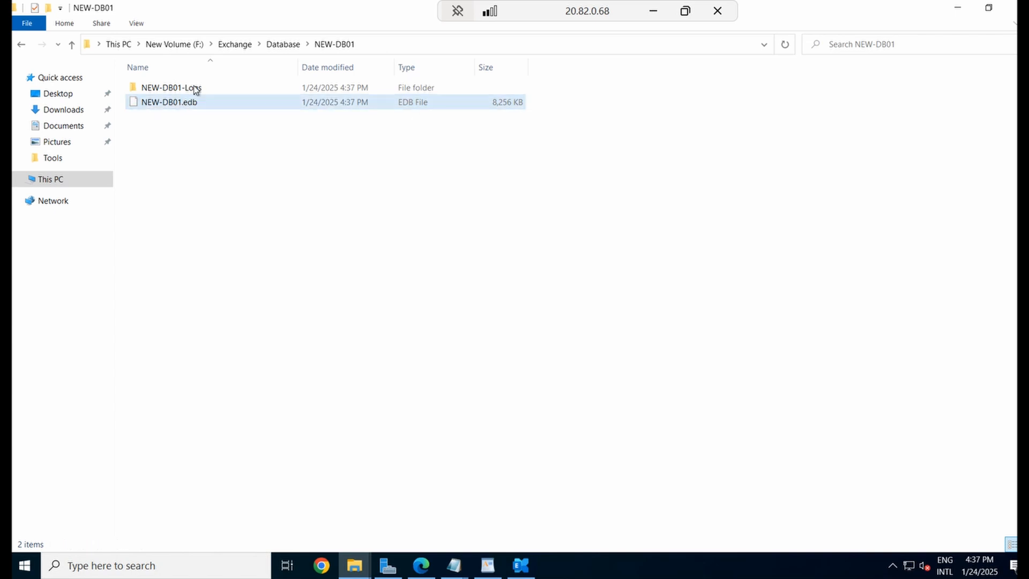
click(196, 89)
double_click(201, 91)
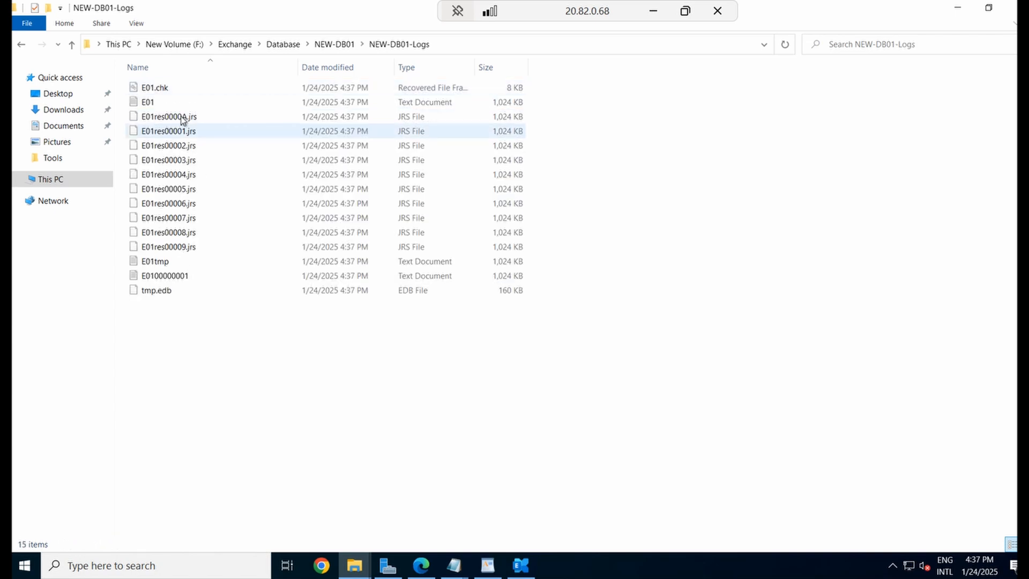
click(284, 45)
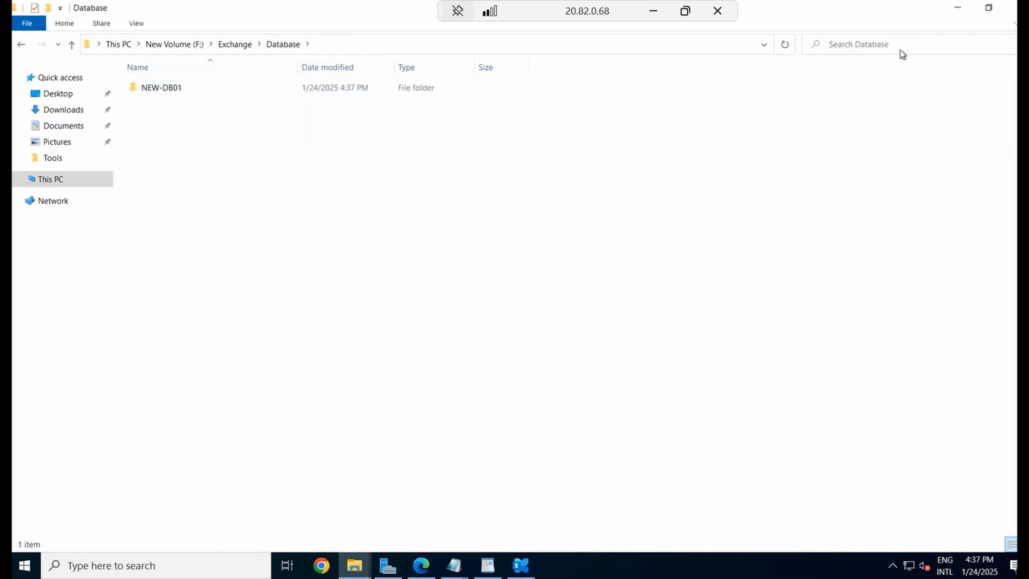
click(957, 8)
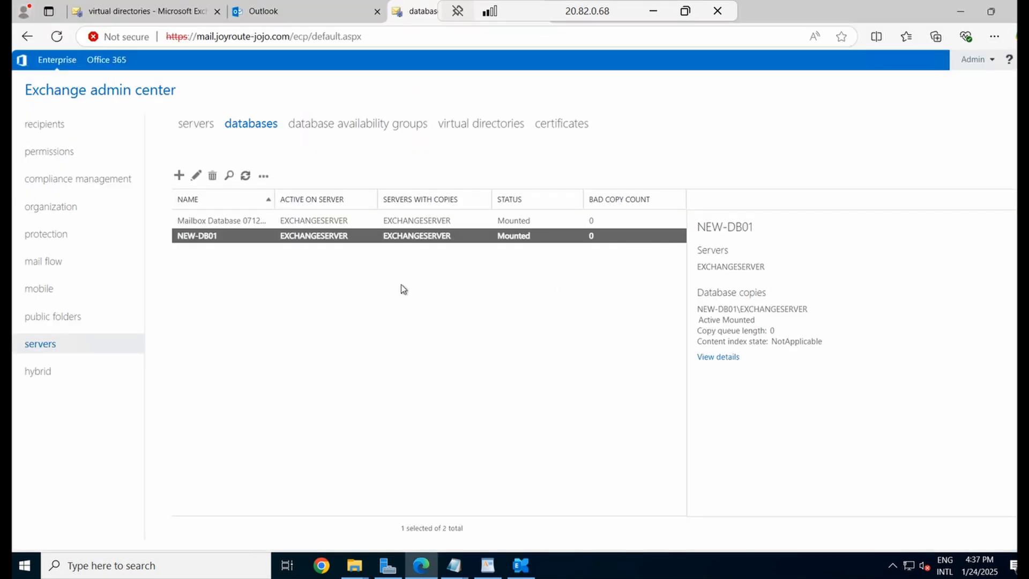
From the recipients mailboxes list, start a new user mailbox that creates a new user
click(568, 249)
click(479, 242)
click(39, 127)
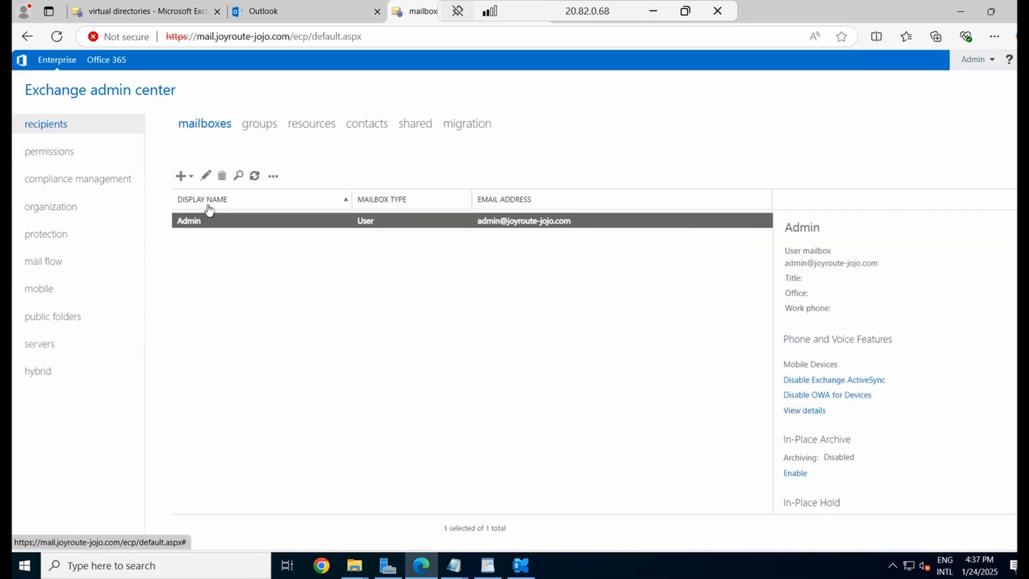
click(182, 176)
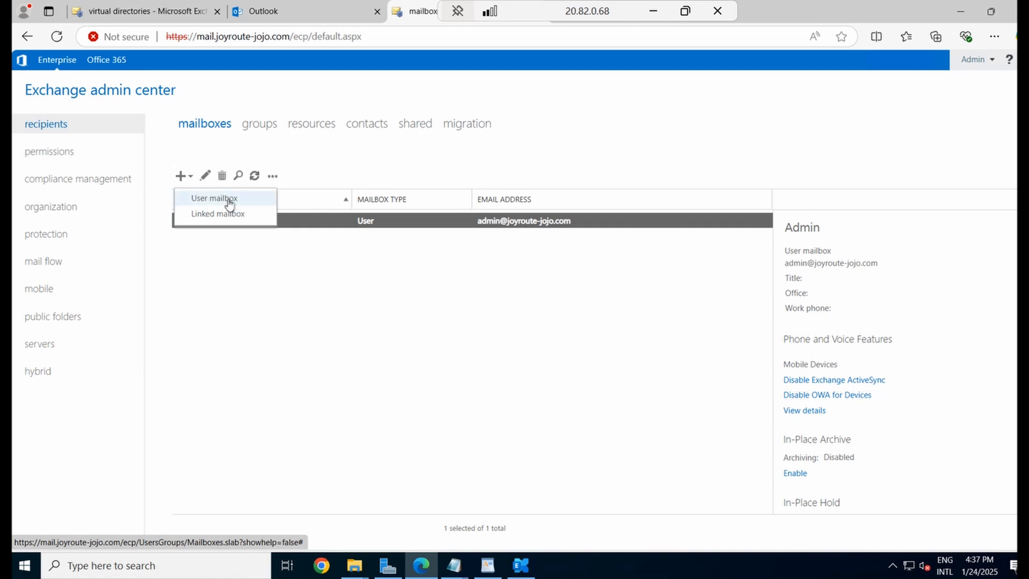
click(229, 204)
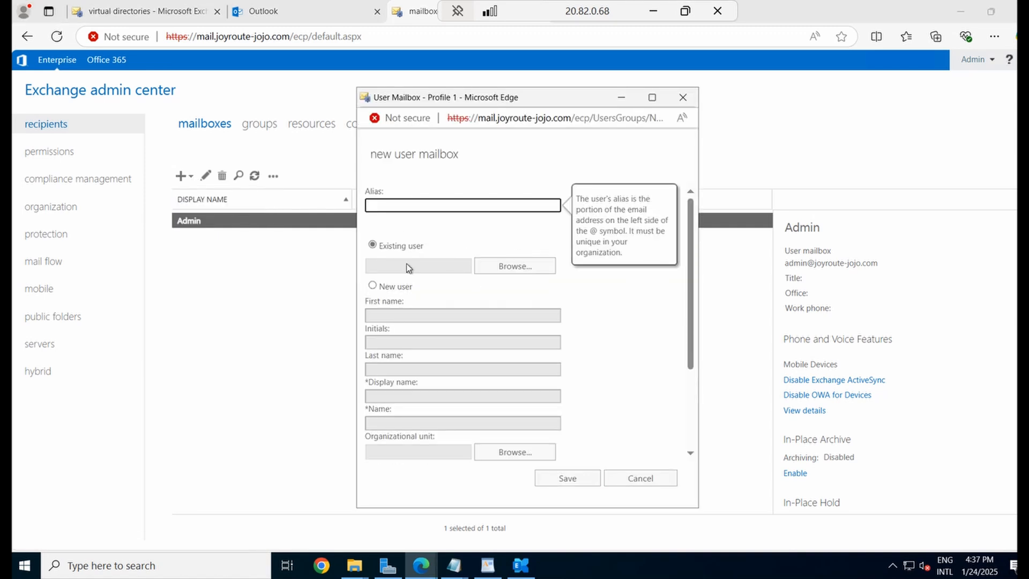
click(527, 267)
click(664, 134)
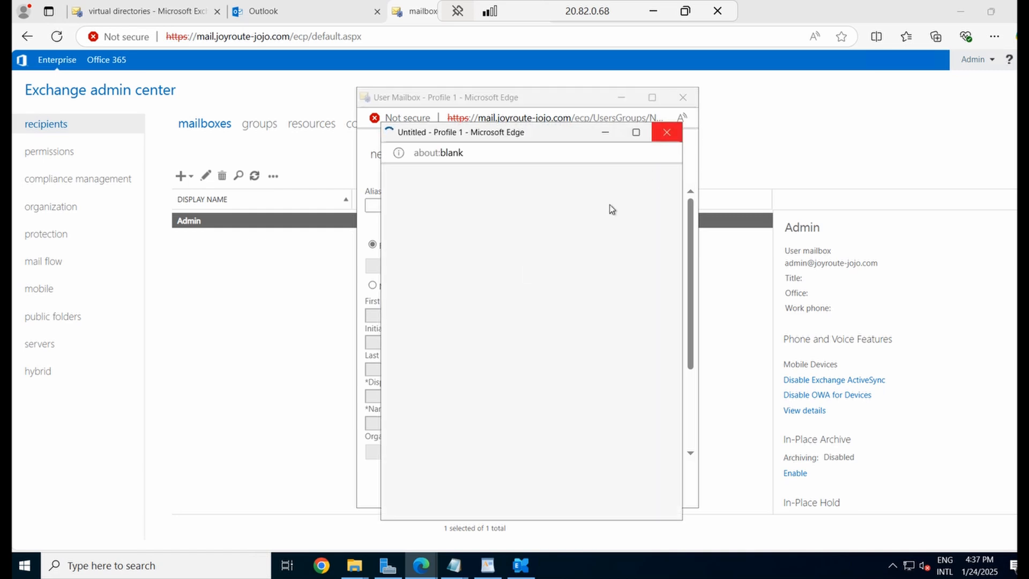
click(372, 285)
Enter the new user's name, logon name and password, retyping the password to confirm
click(406, 315)
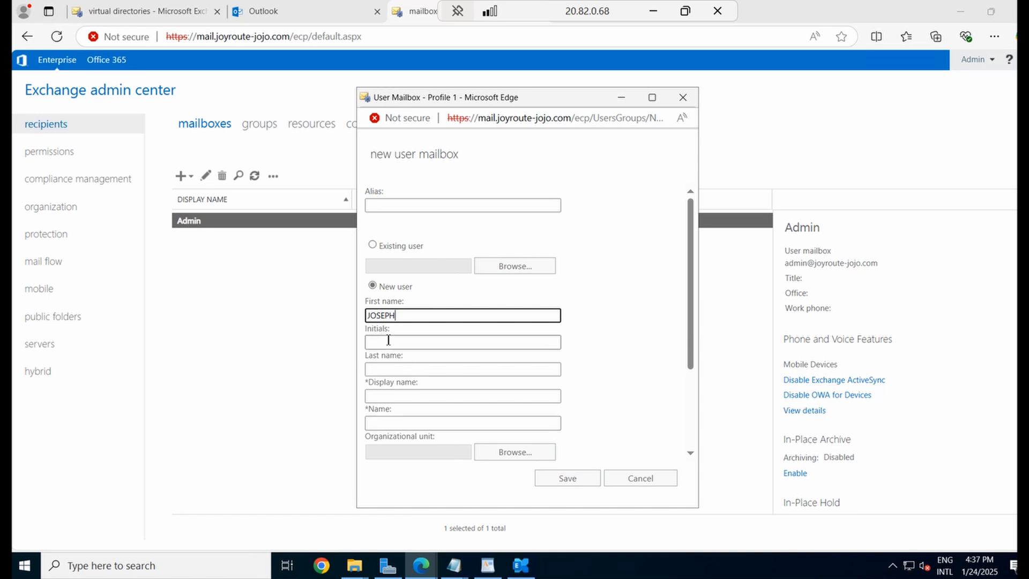
click(408, 344)
scroll(488, 388, down, 2)
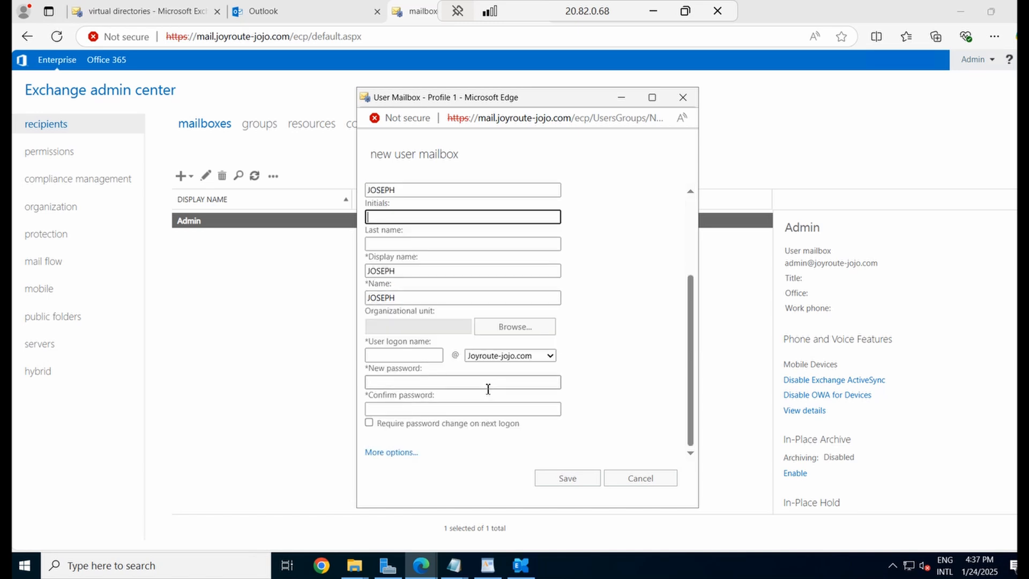
click(397, 355)
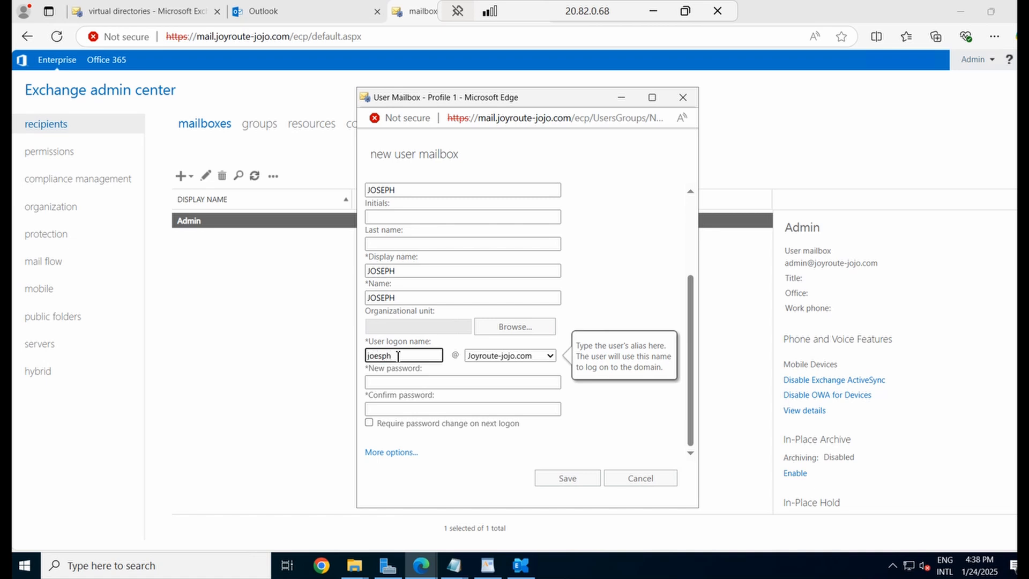
key(Tab)
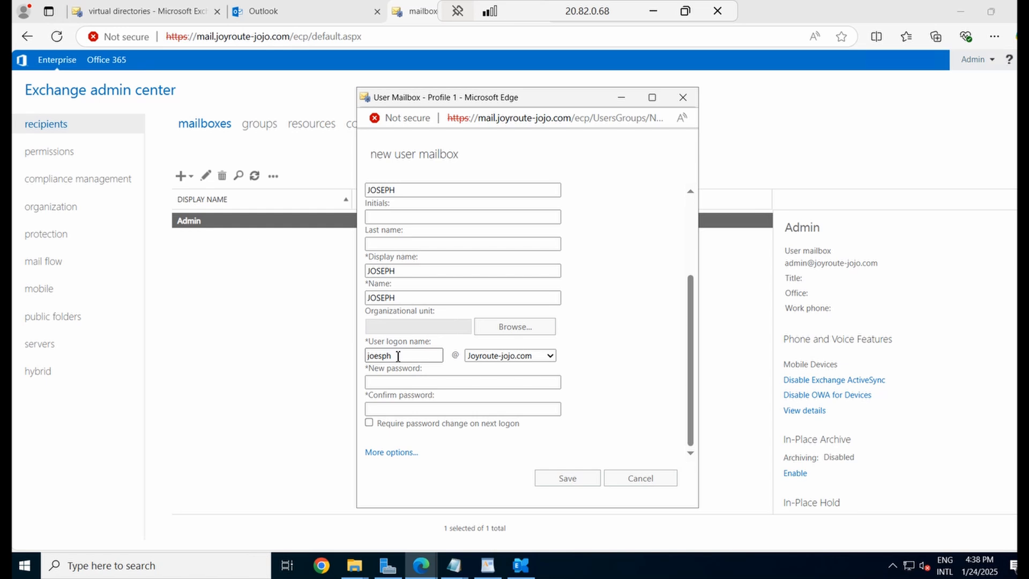
key(Tab)
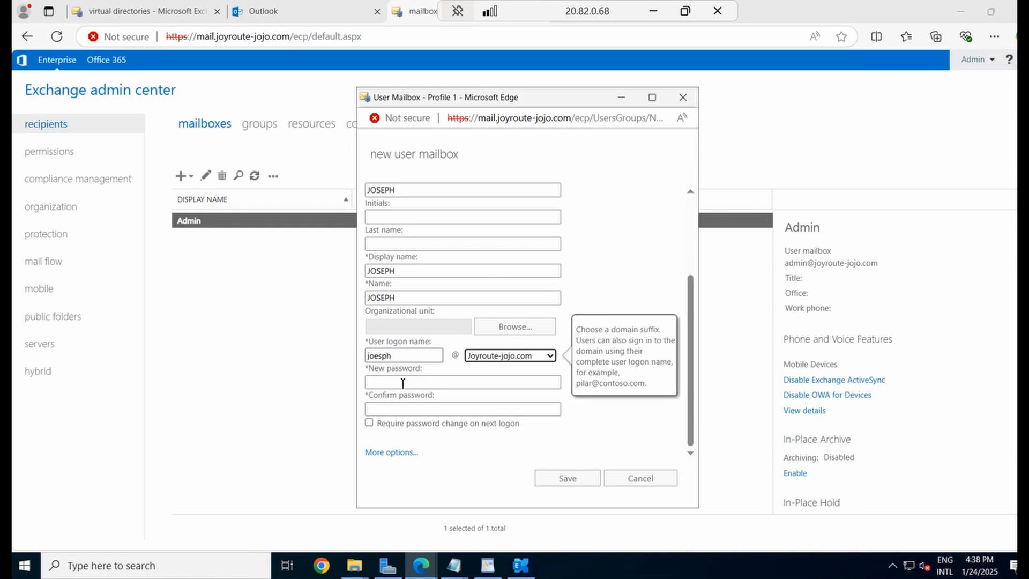
click(398, 381)
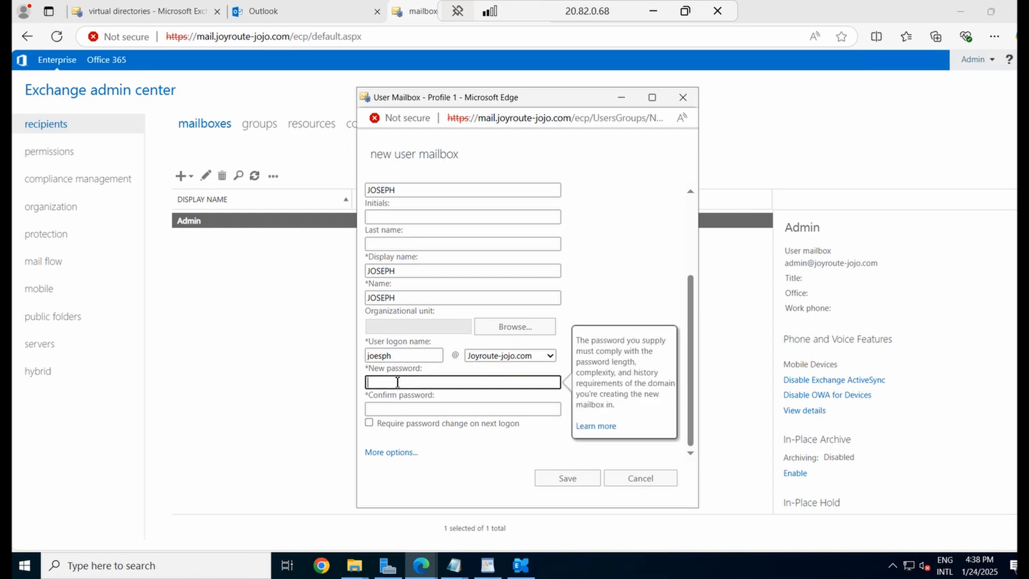
text(P)
key(Tab)
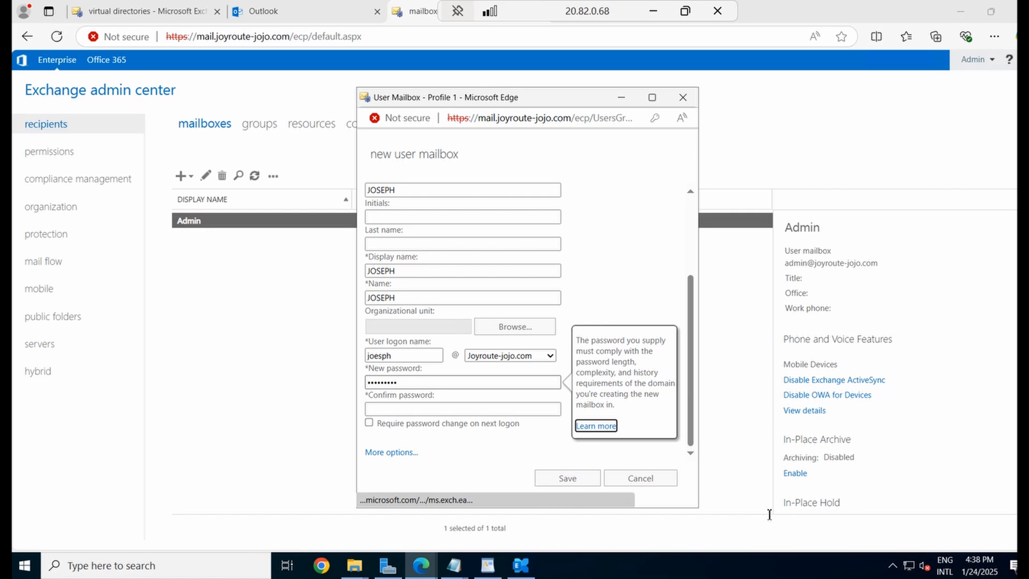
click(419, 410)
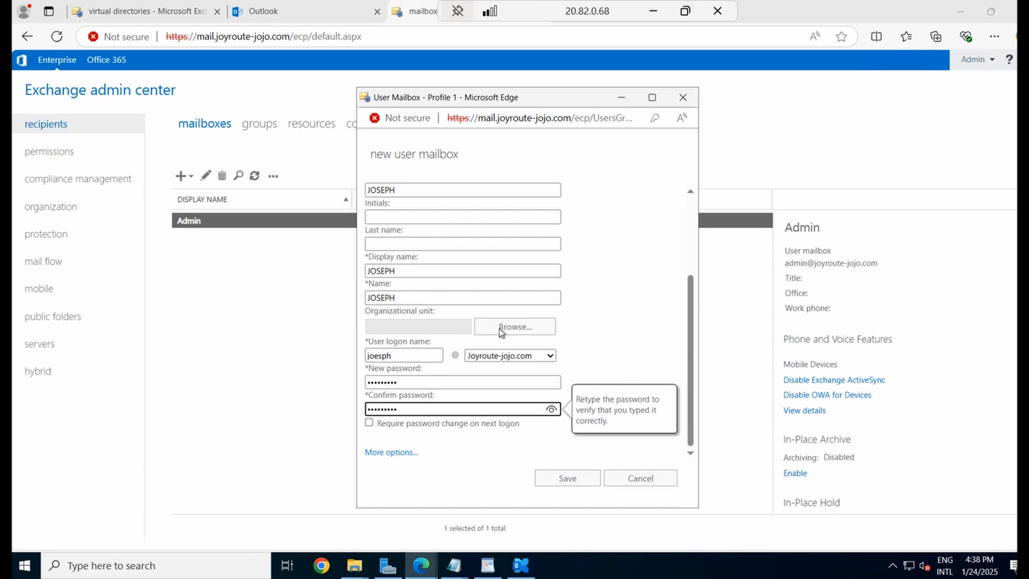
Store the mailbox in the NEW-DB01 database and save it
click(385, 453)
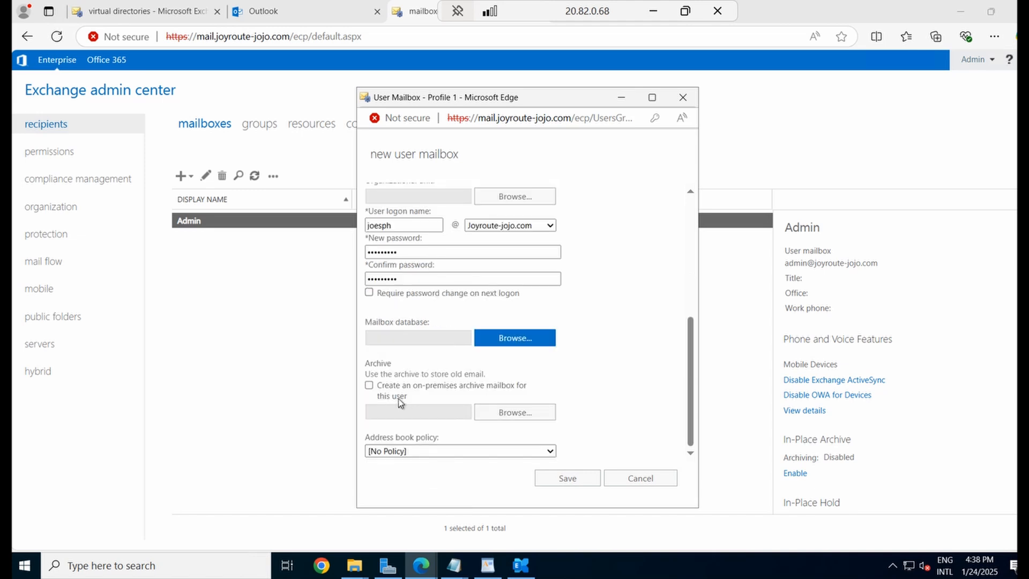
click(513, 338)
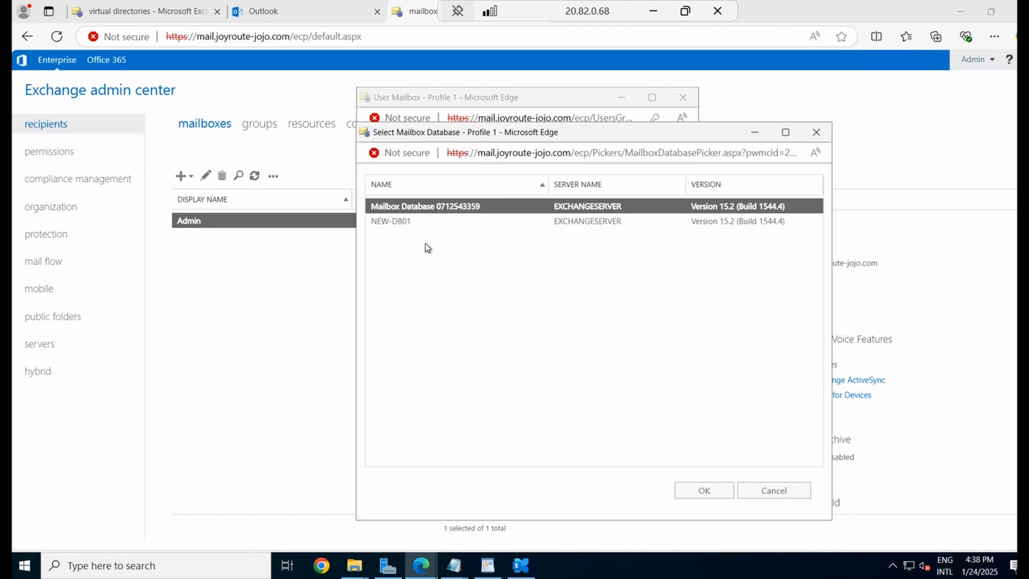
click(393, 222)
click(704, 490)
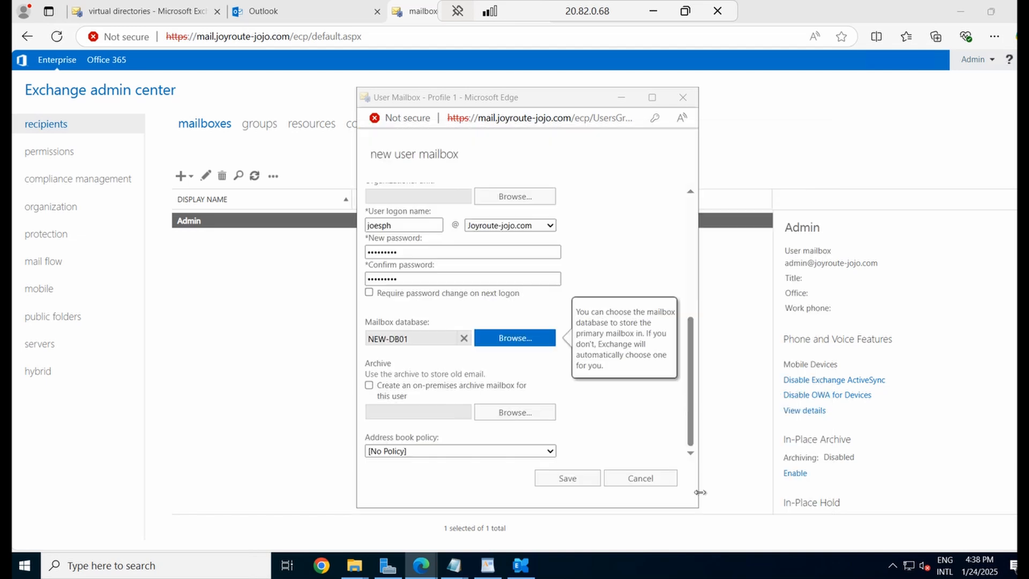
click(569, 478)
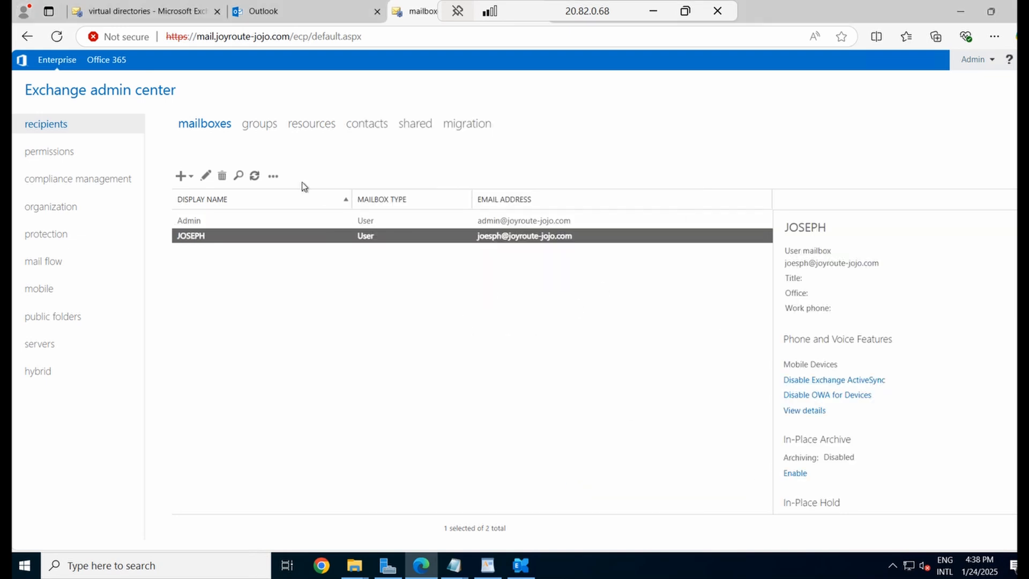
Add the DATABASE column to the mailbox list and start entering the new user's sign-in name
click(274, 176)
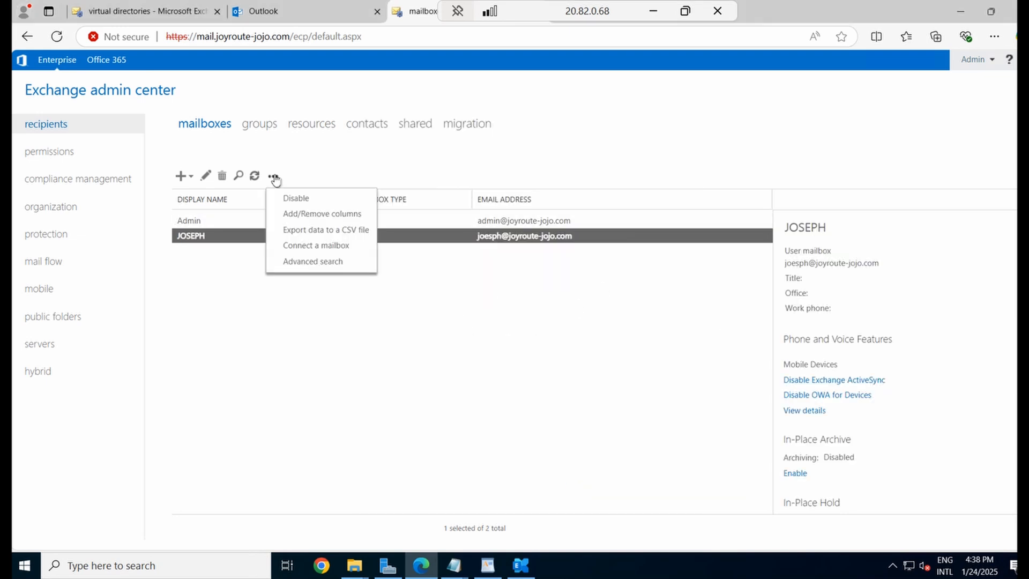
click(314, 213)
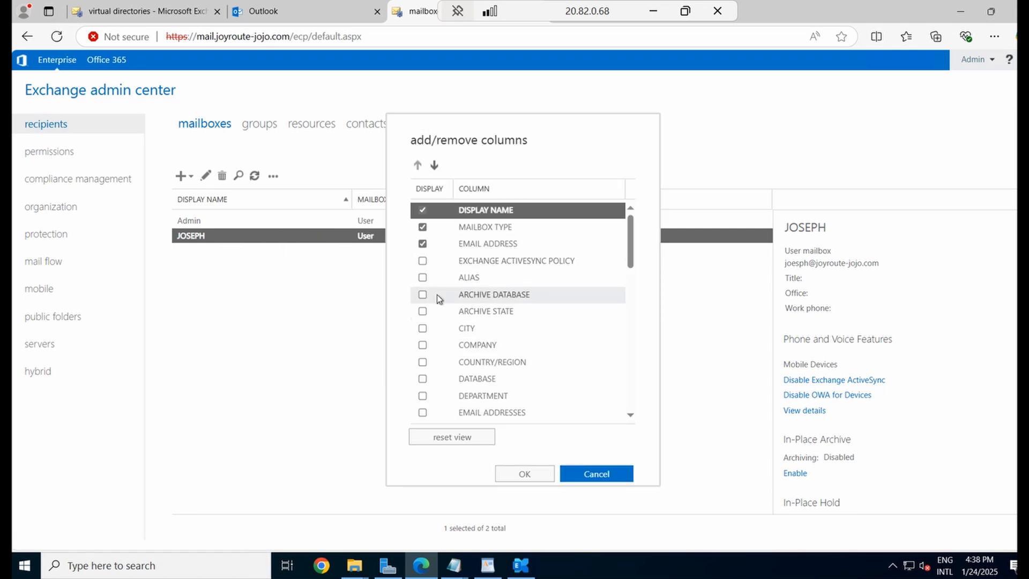
click(423, 379)
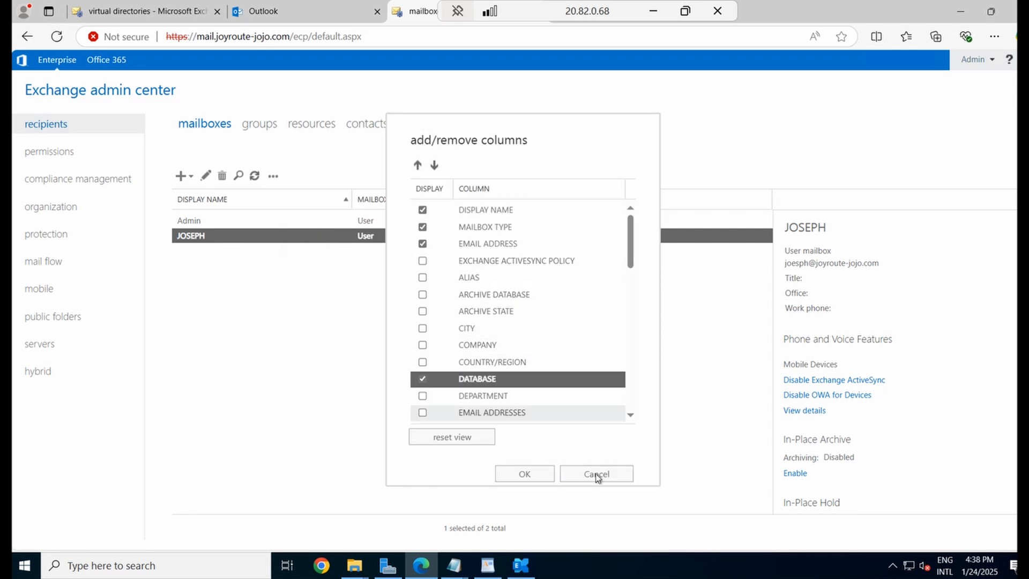
click(530, 475)
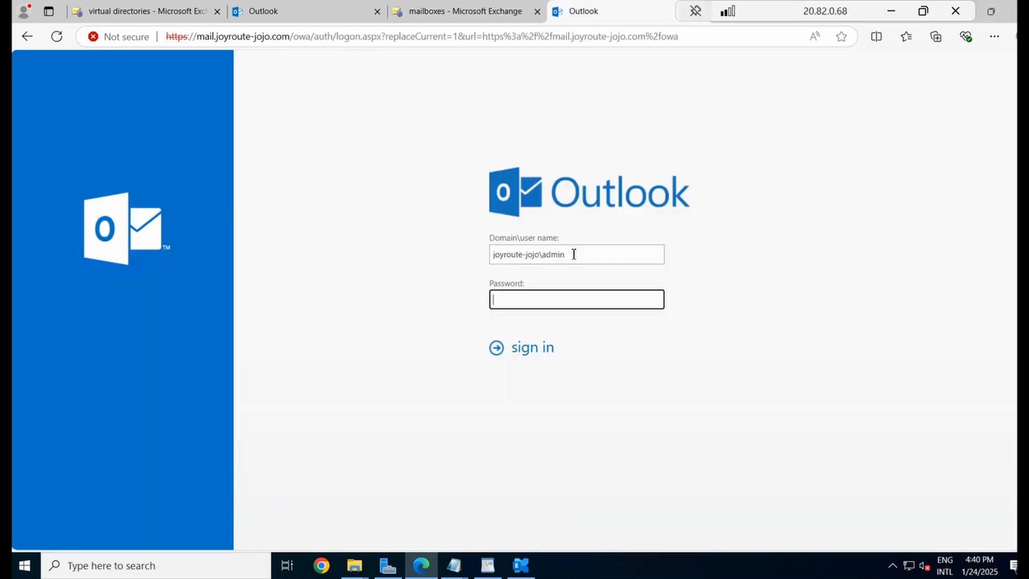
click(573, 254)
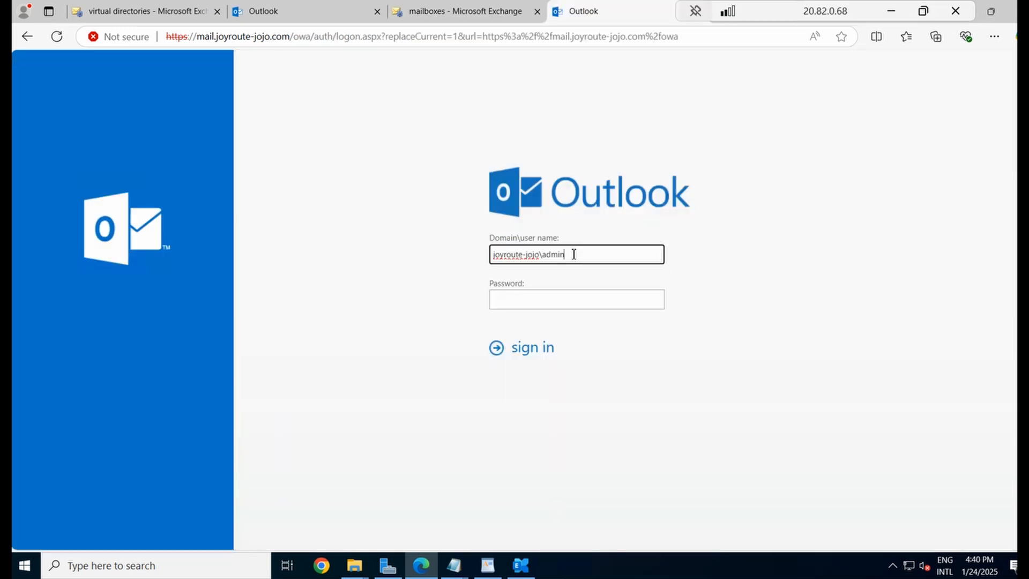
drag(565, 254, 542, 254)
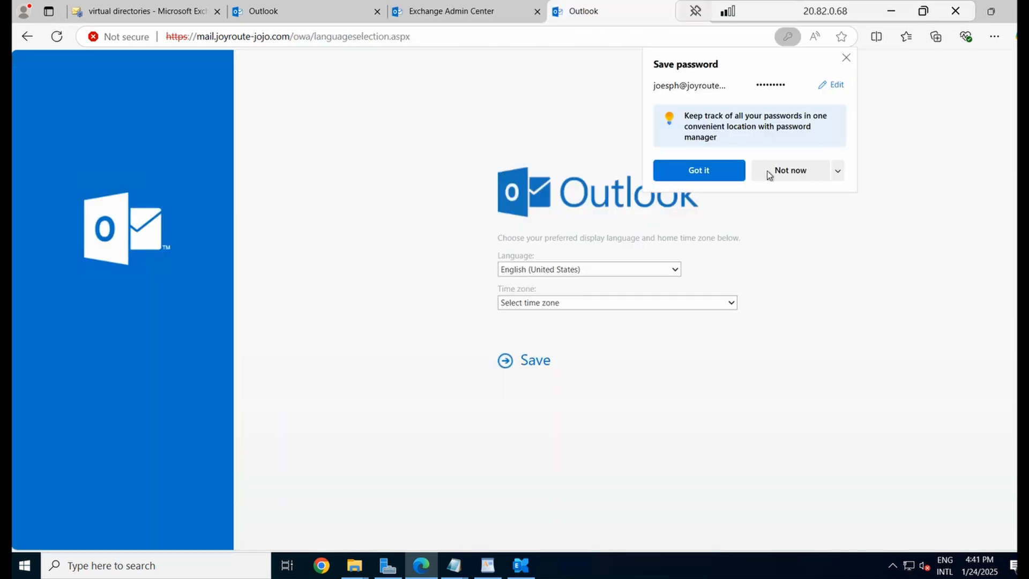
Dismiss the password prompt, finish first-run time zone setup, and send the Test email
click(715, 175)
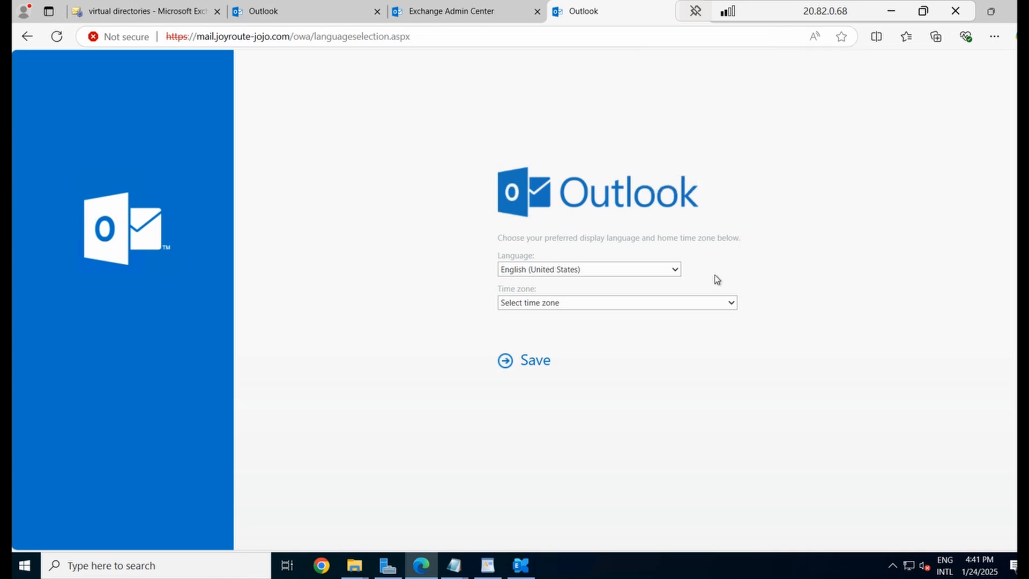
click(699, 303)
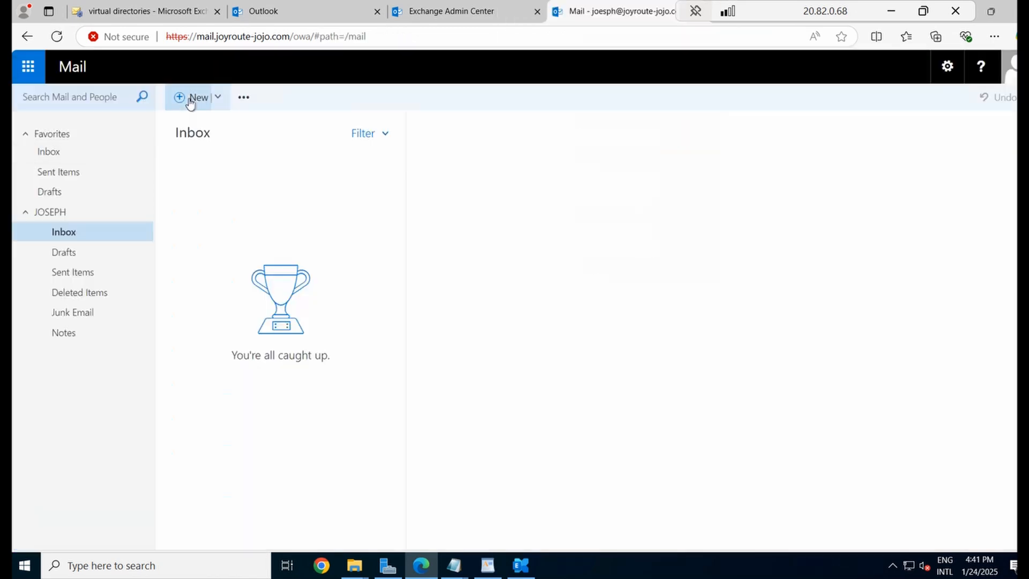
click(190, 100)
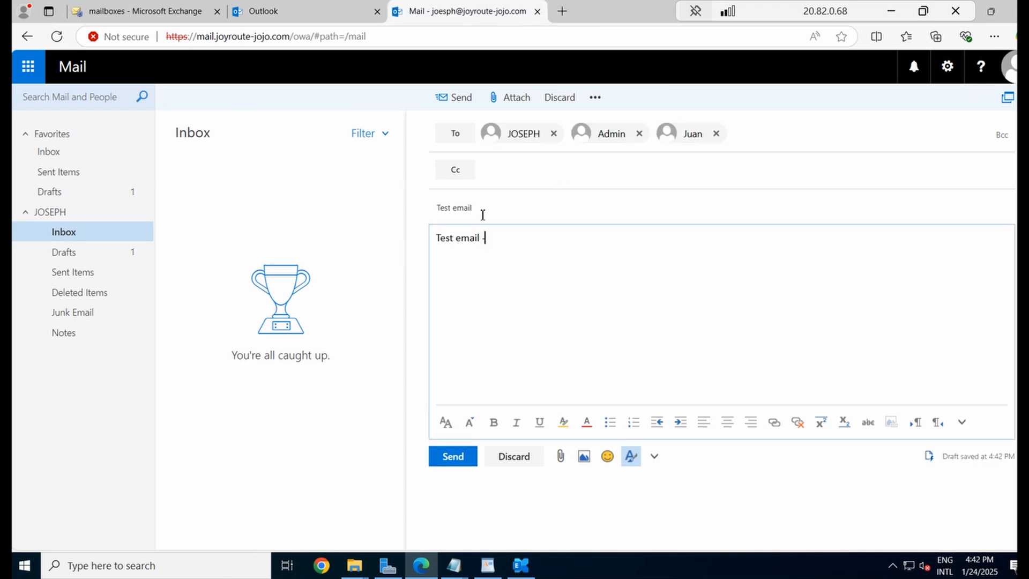
click(447, 459)
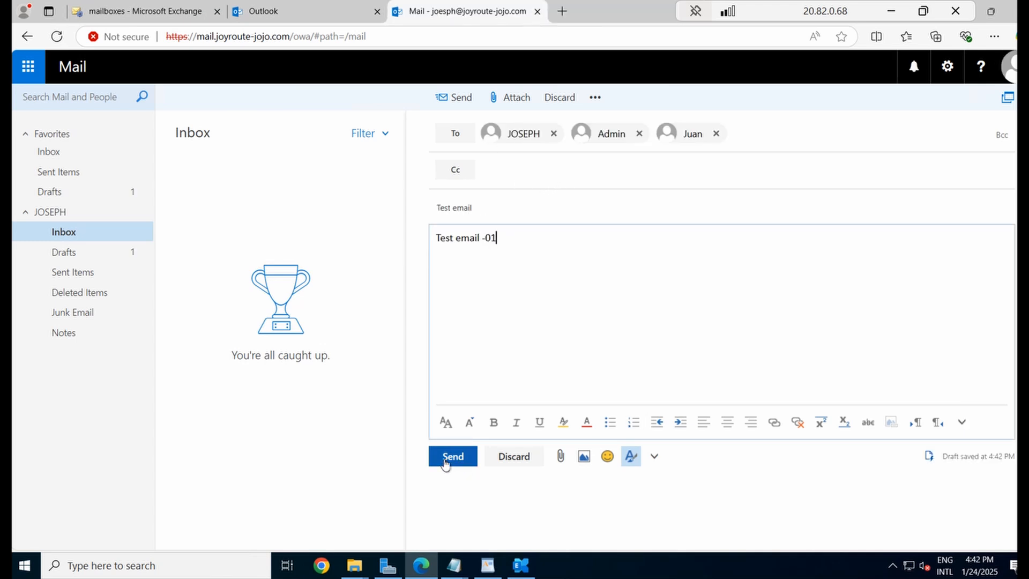
Check the Test email in Sent Items and then in the Inbox
click(84, 272)
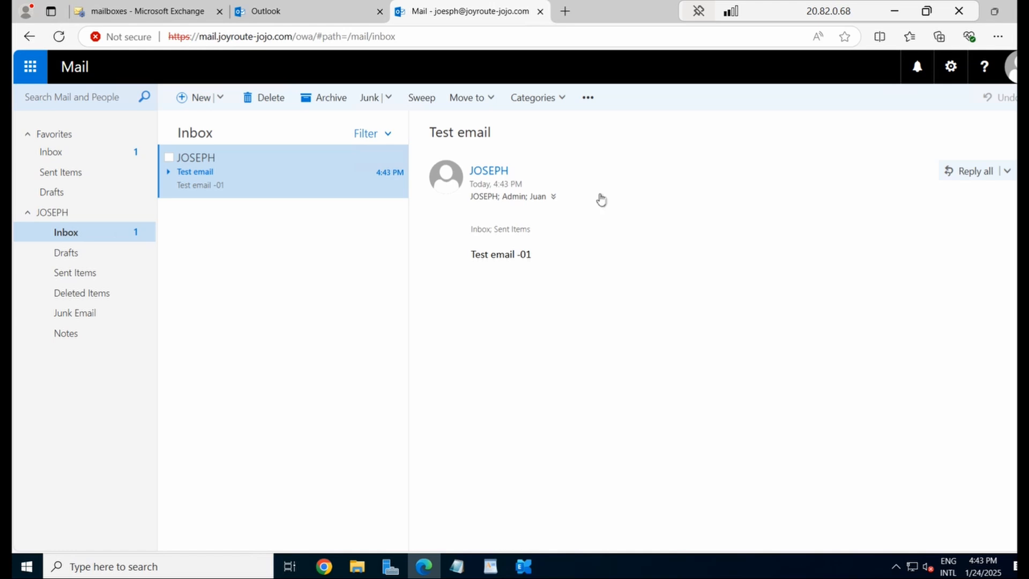
click(79, 276)
click(234, 170)
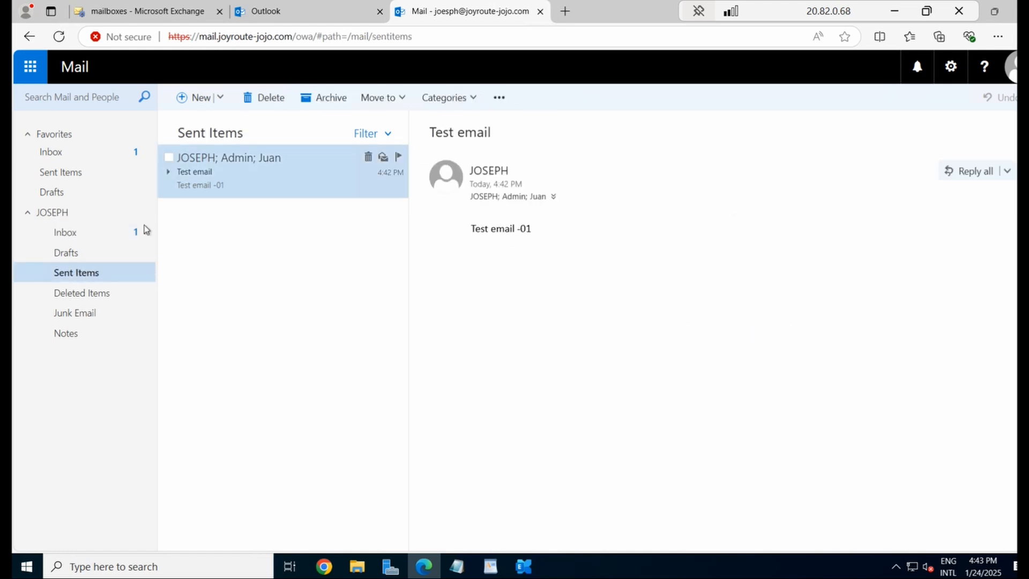
click(107, 239)
click(203, 171)
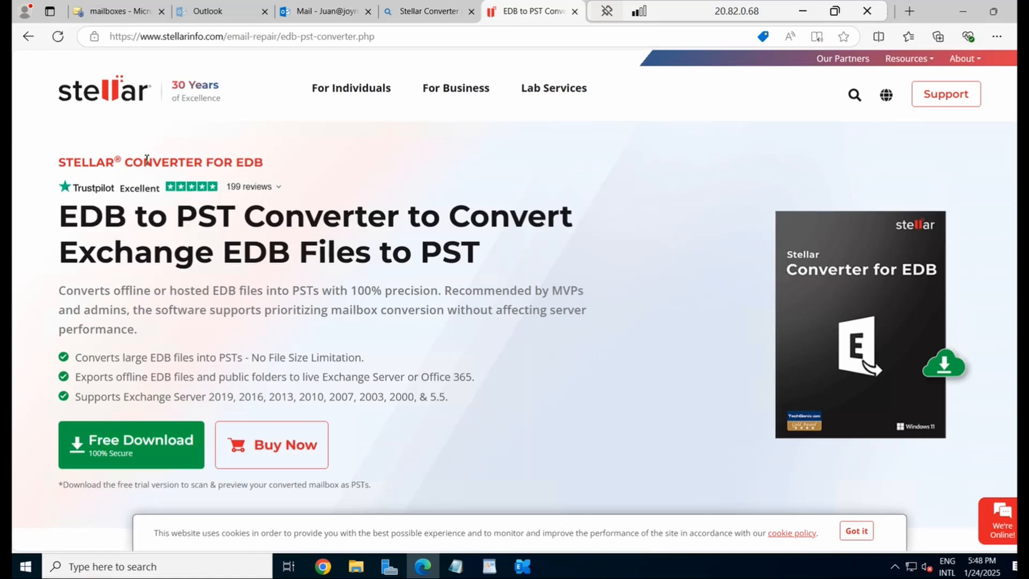
Download the Stellar Converter for EDB installer from the EDB to PST Converter page
drag(262, 164, 36, 167)
drag(65, 213, 553, 262)
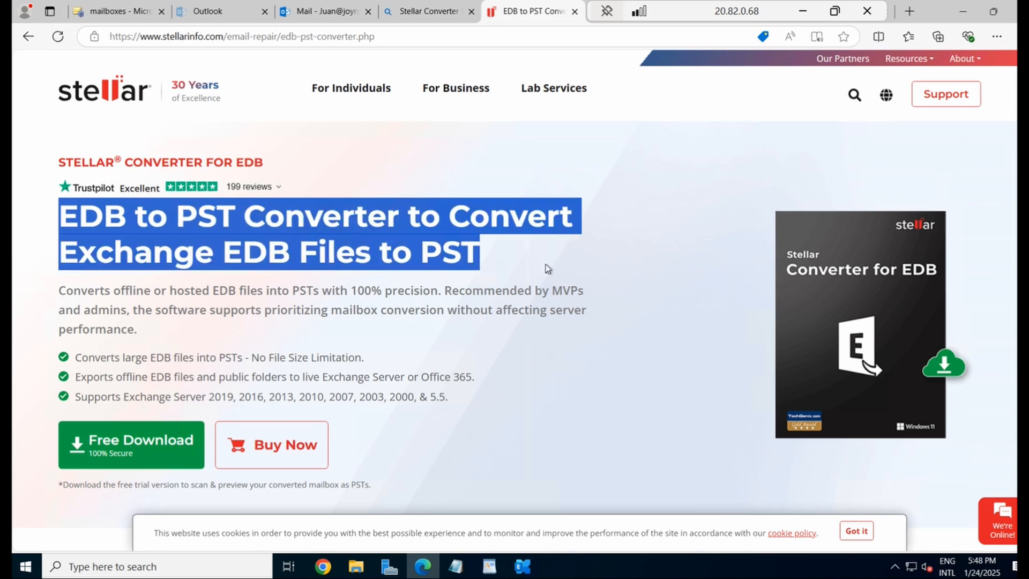
click(140, 449)
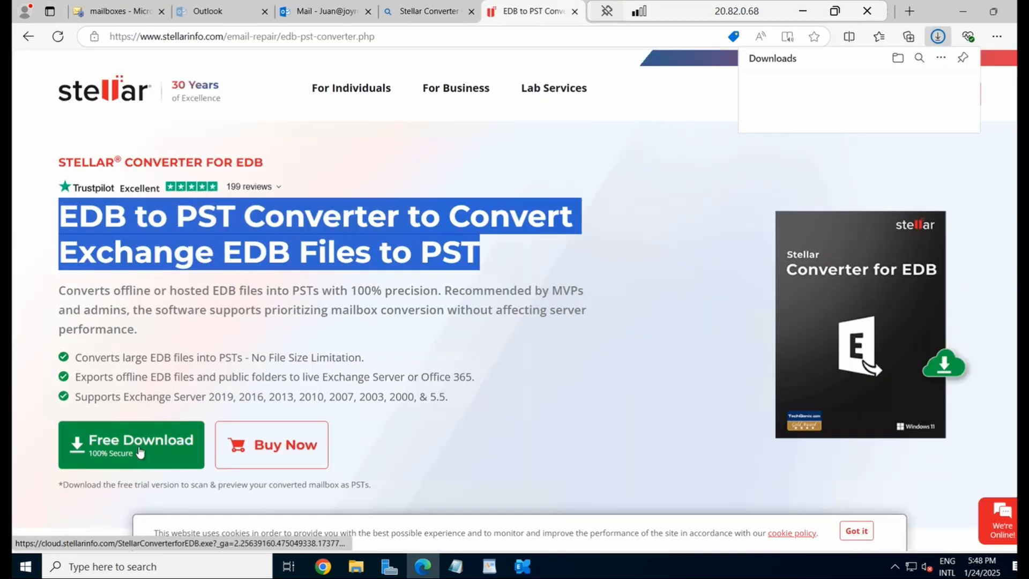
Run StellarConverterforEDB (1) as administrator from Downloads and accept the setup language
mouse_move(849, 95)
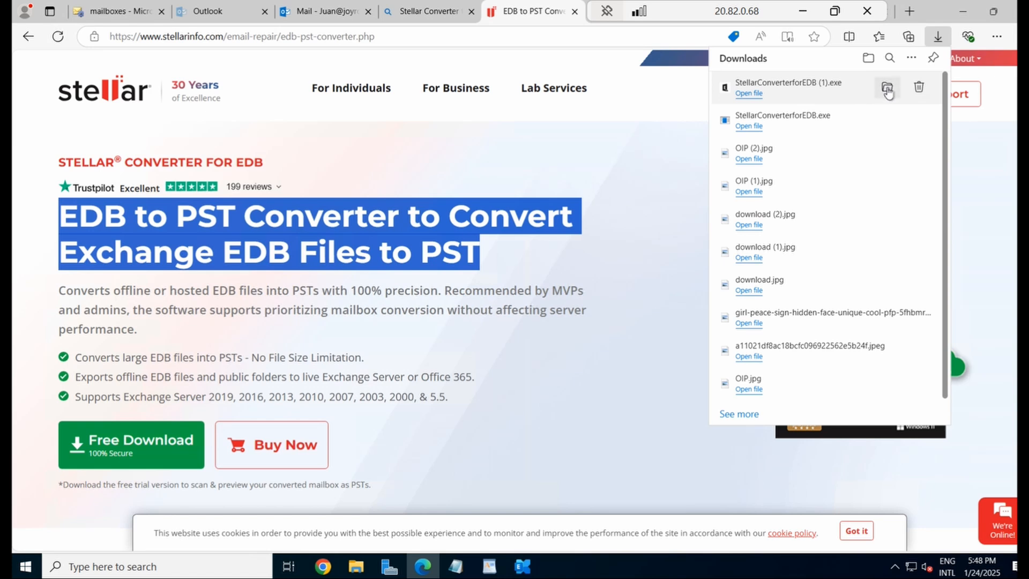
click(886, 89)
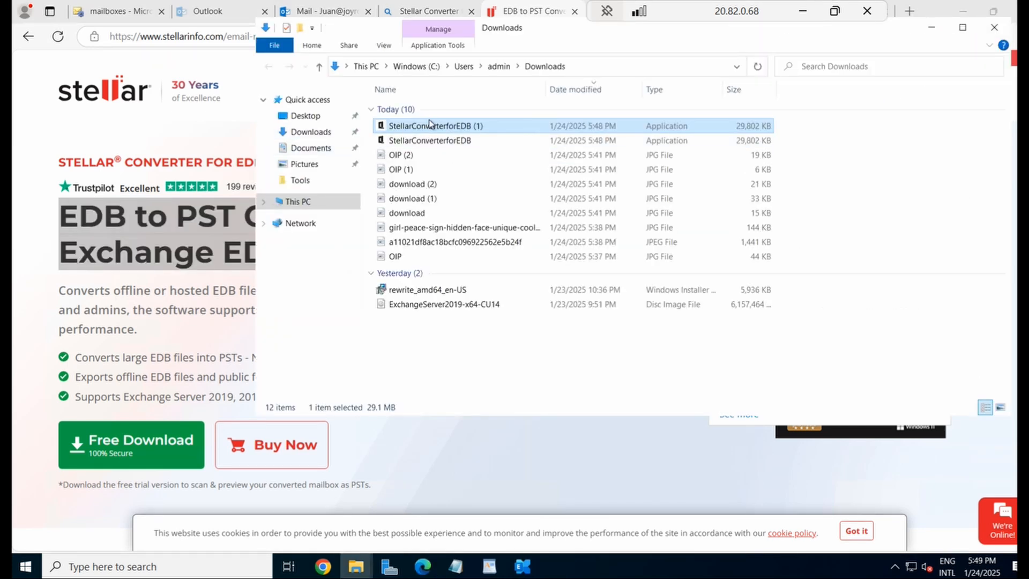
right_click(432, 128)
click(488, 150)
click(461, 373)
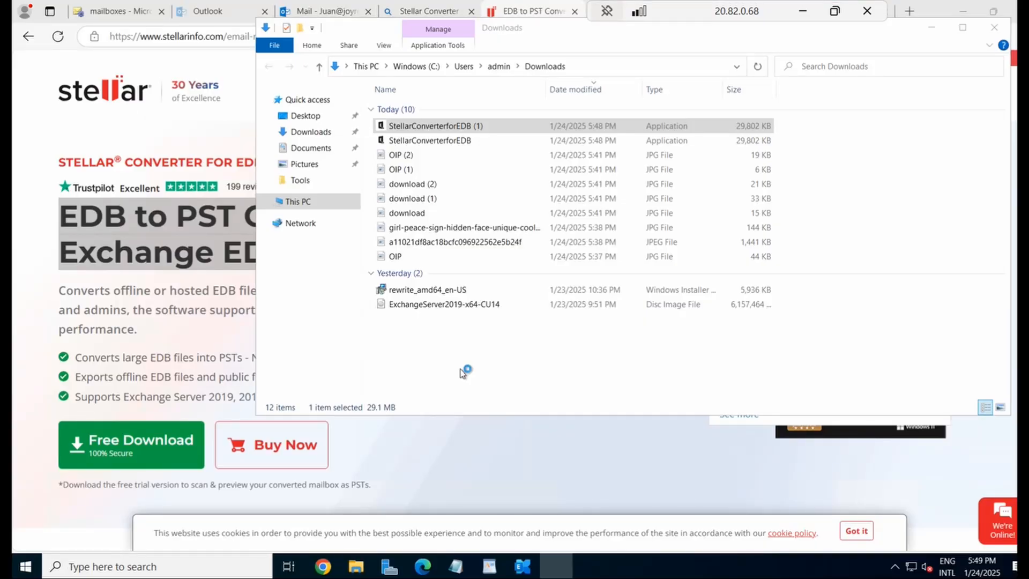
click(537, 321)
Clear the desktop and install Stellar Converter for EDB with default location and Start Menu folder
click(932, 27)
click(966, 10)
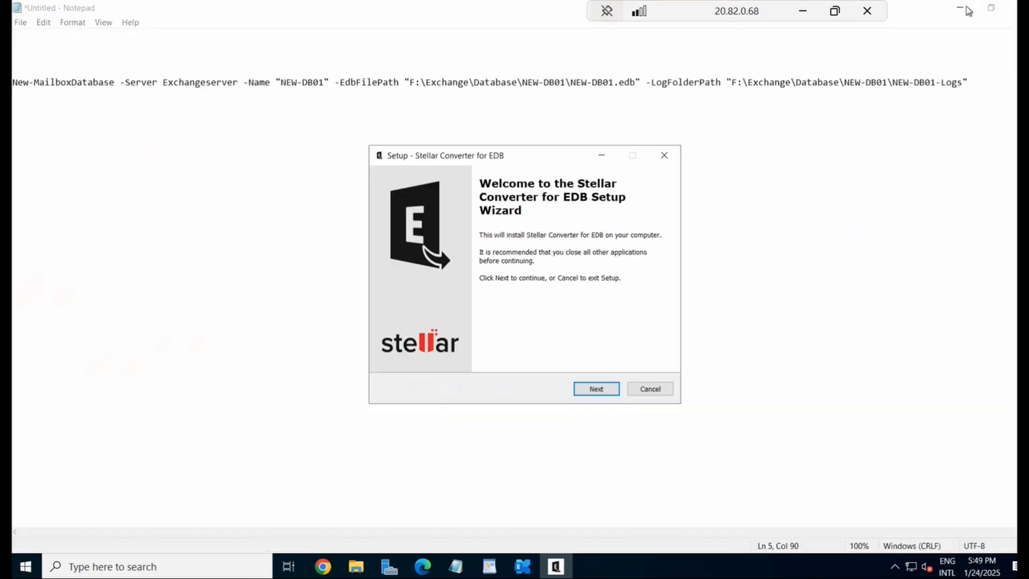
click(966, 12)
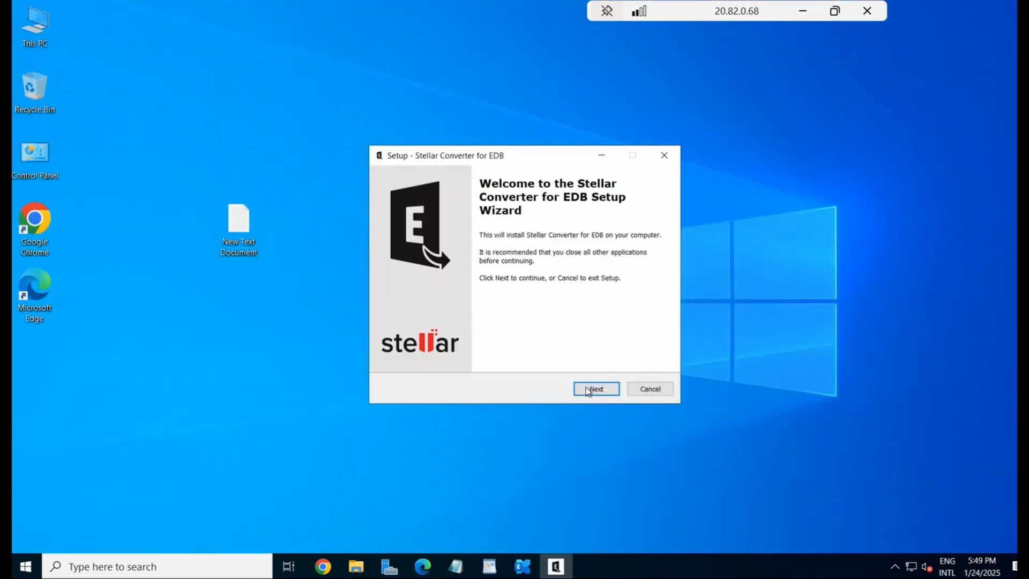
click(587, 386)
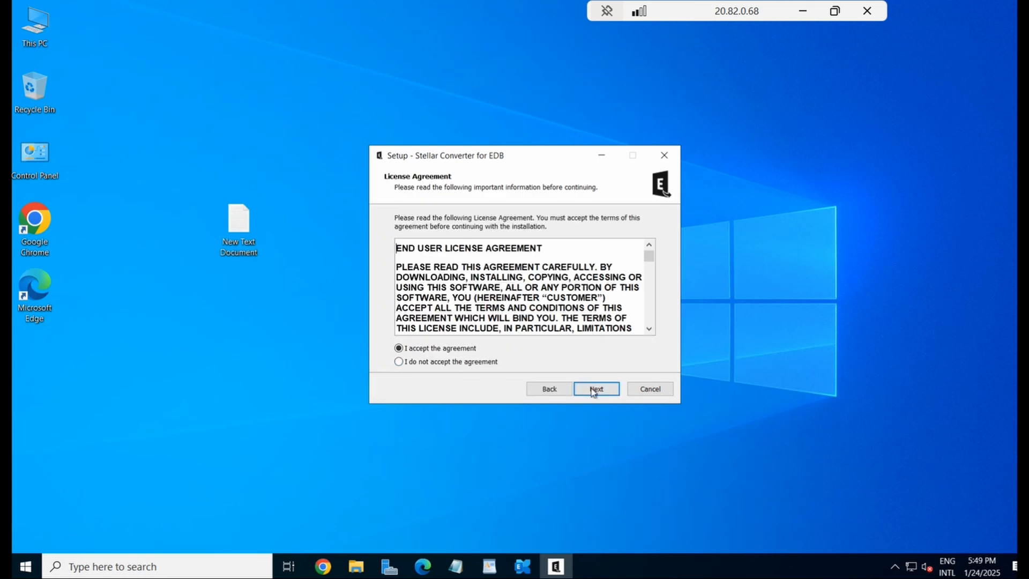
click(594, 390)
click(593, 390)
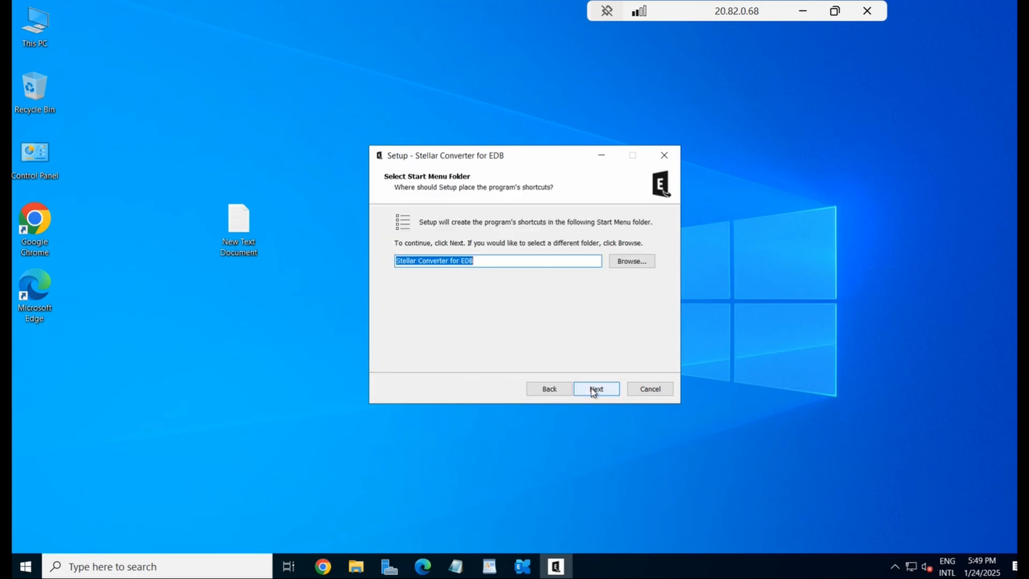
click(593, 389)
click(591, 389)
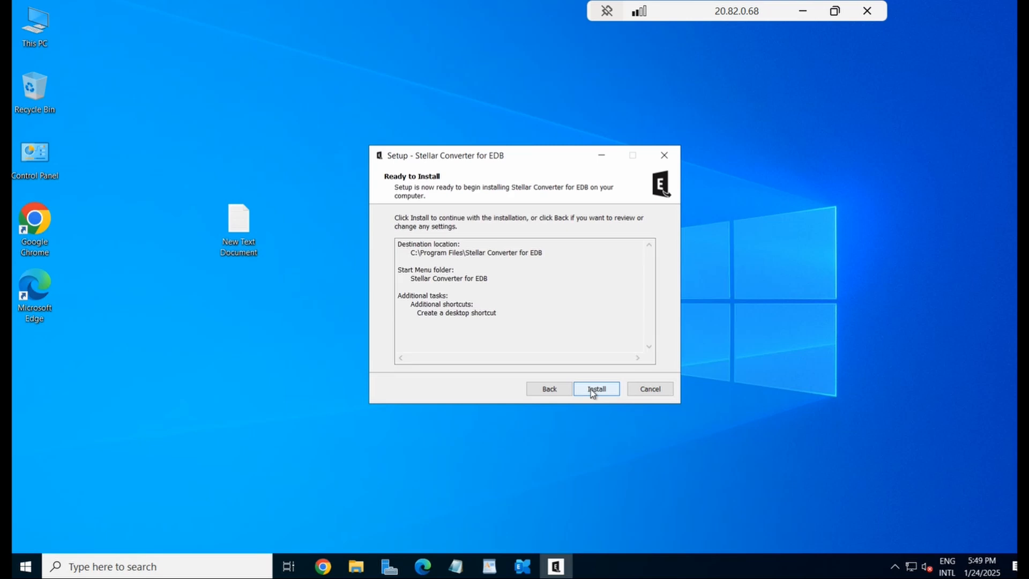
click(590, 389)
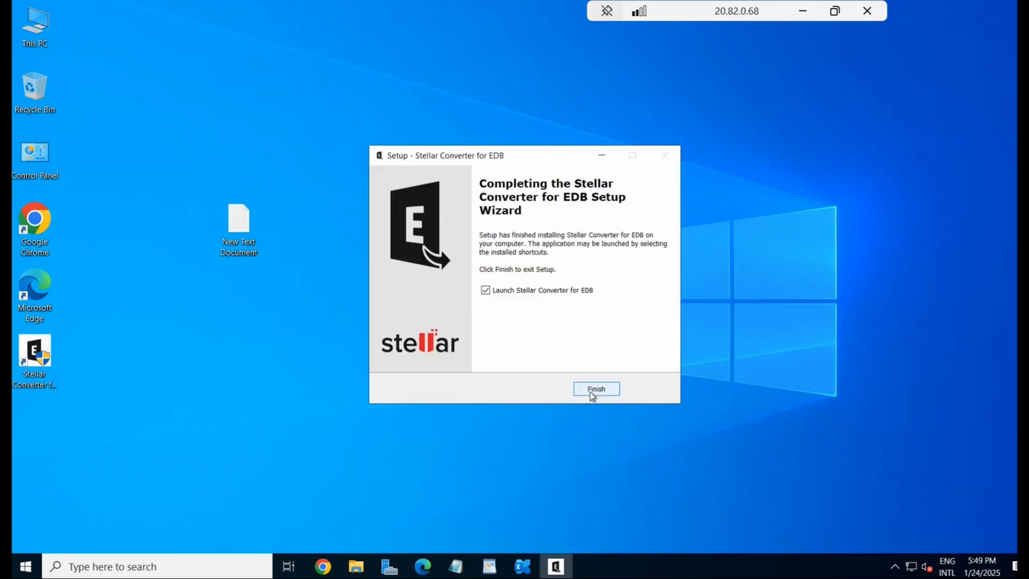
click(590, 392)
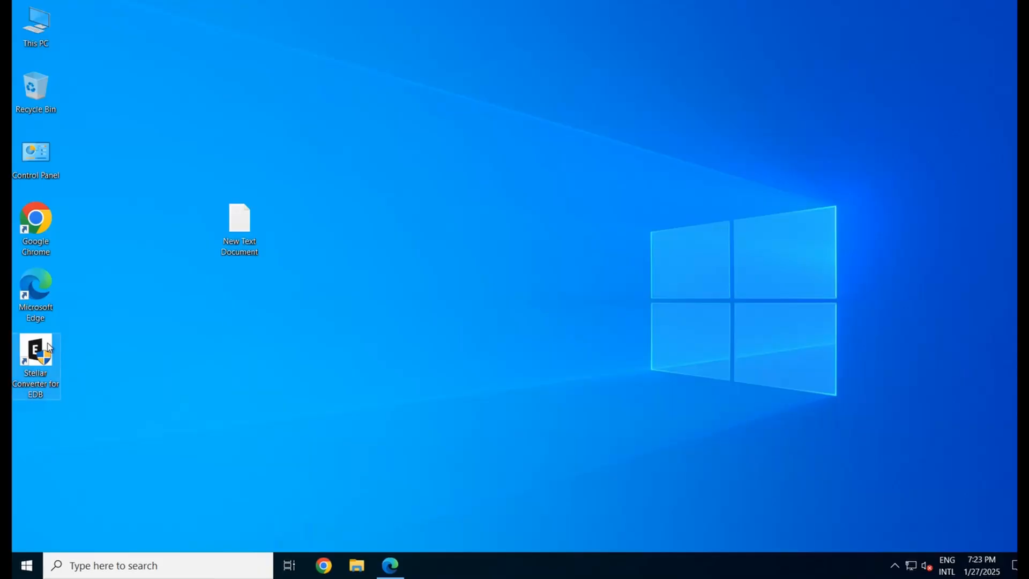
Launch Stellar Converter for EDB as administrator from its desktop shortcut
right_click(48, 344)
click(143, 143)
click(460, 370)
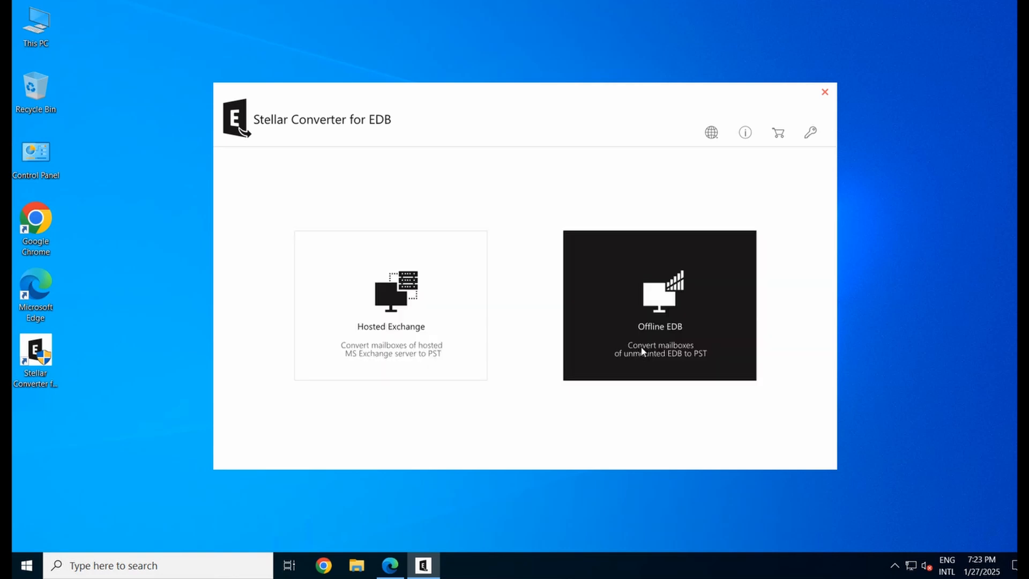
Choose Offline EDB, select F:\Exchange\Database\NEW-DB01\NEW-DB01.edb, and scan it
click(683, 320)
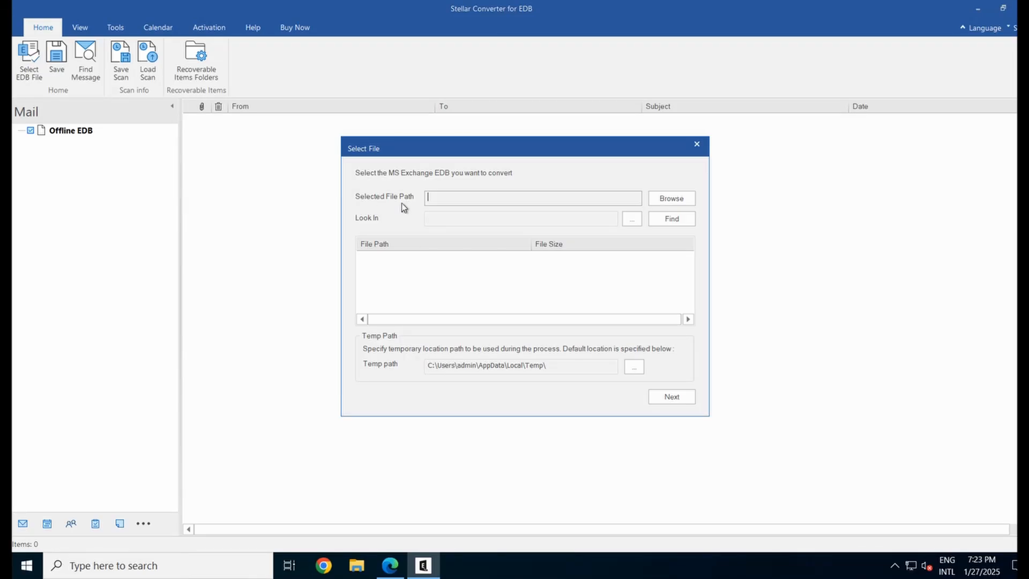
click(670, 201)
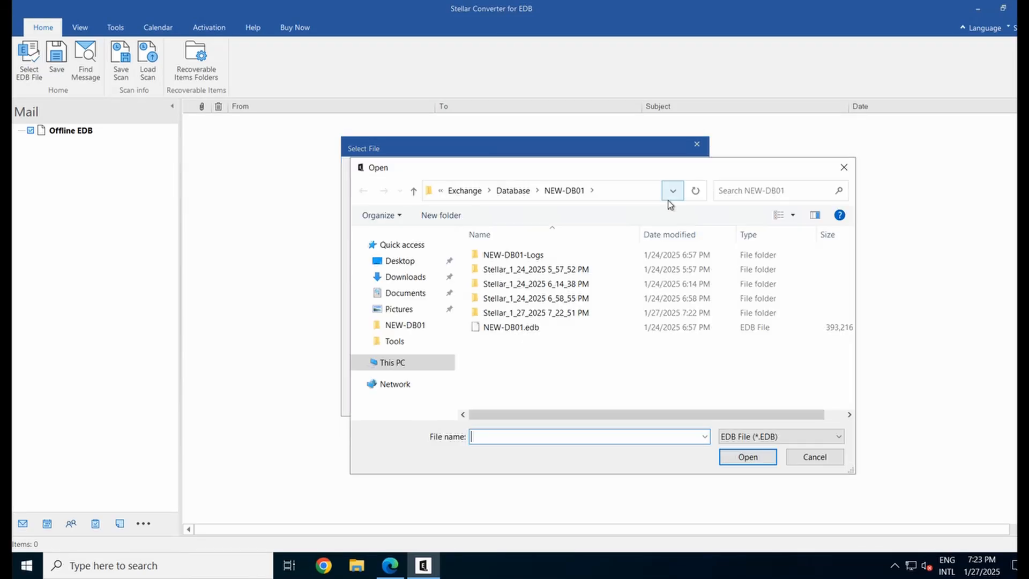
click(398, 364)
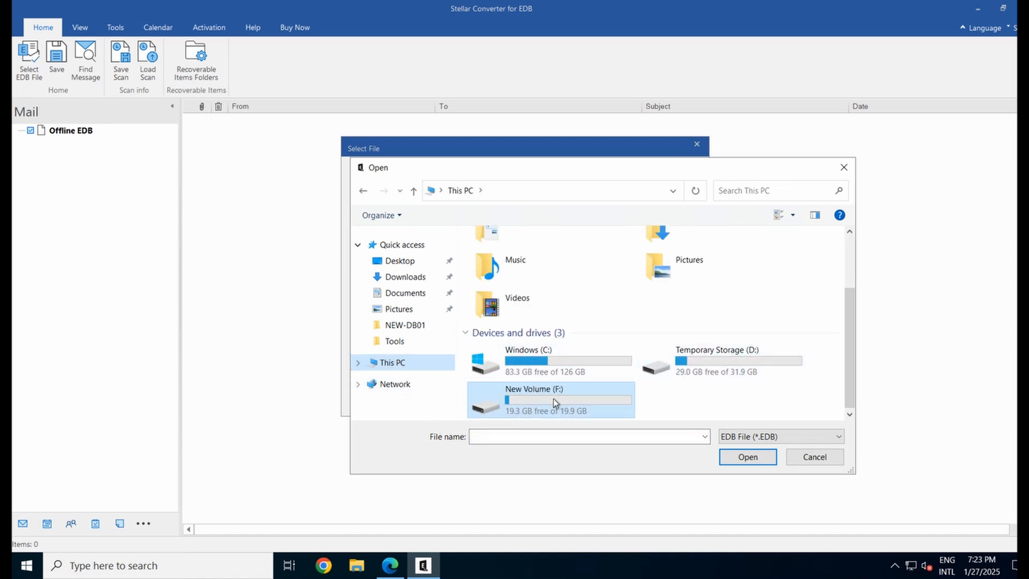
double_click(553, 398)
double_click(507, 261)
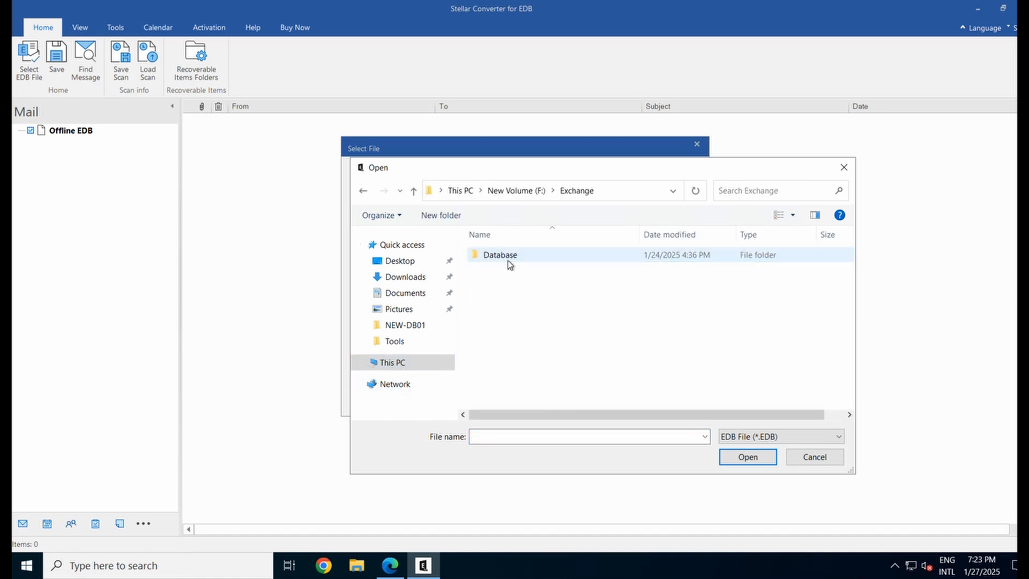
double_click(508, 259)
double_click(514, 256)
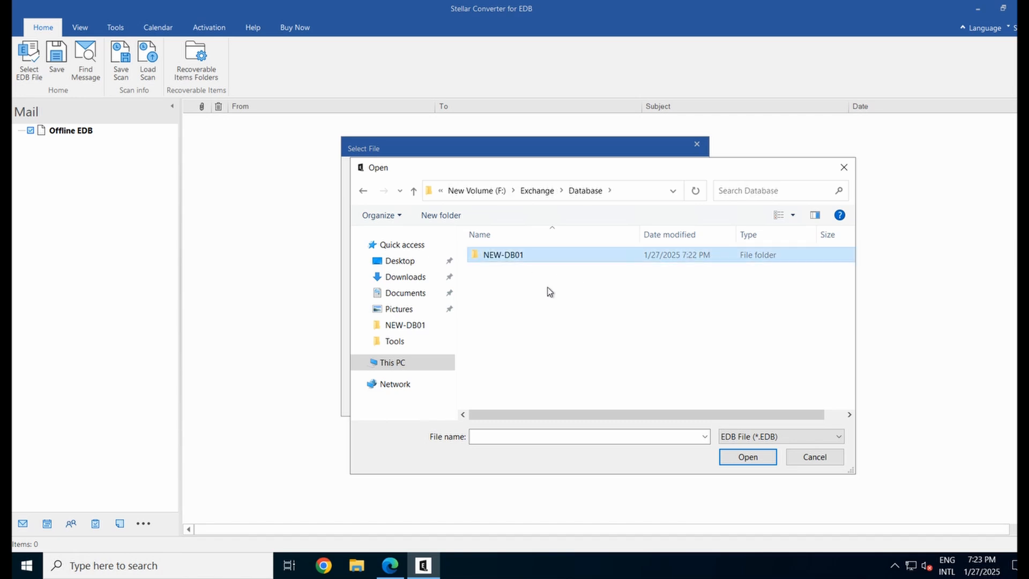
click(539, 327)
click(746, 458)
click(677, 397)
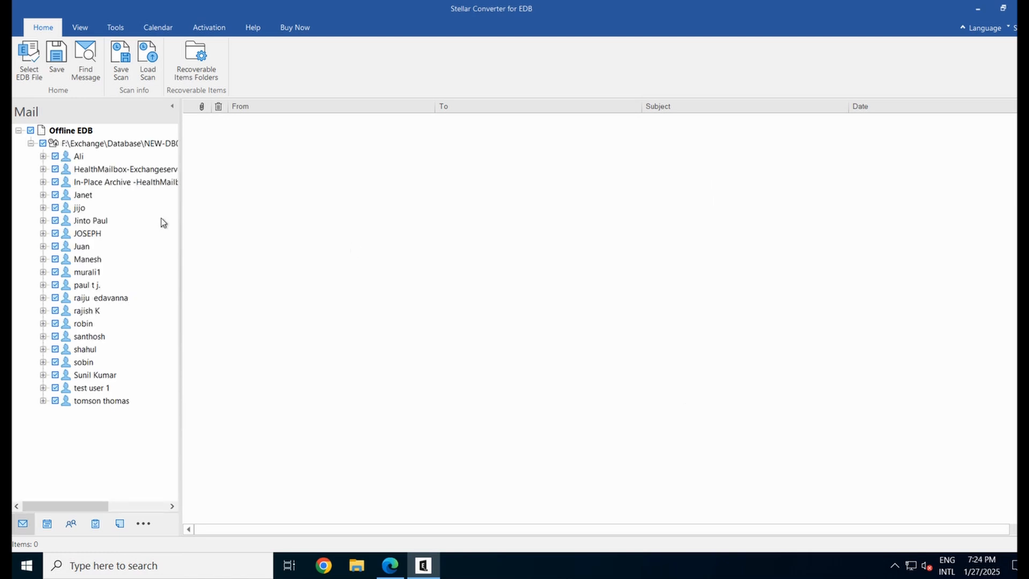
Open the mailbox's Inbox and preview the Command for URL Binding and Sharing the Beauty of Nature messages
click(43, 208)
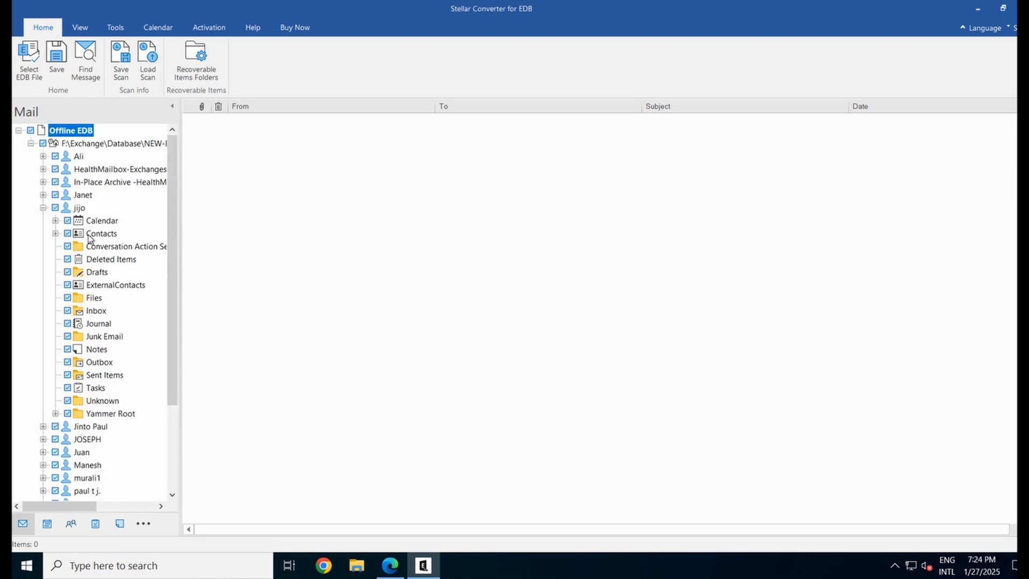
click(99, 312)
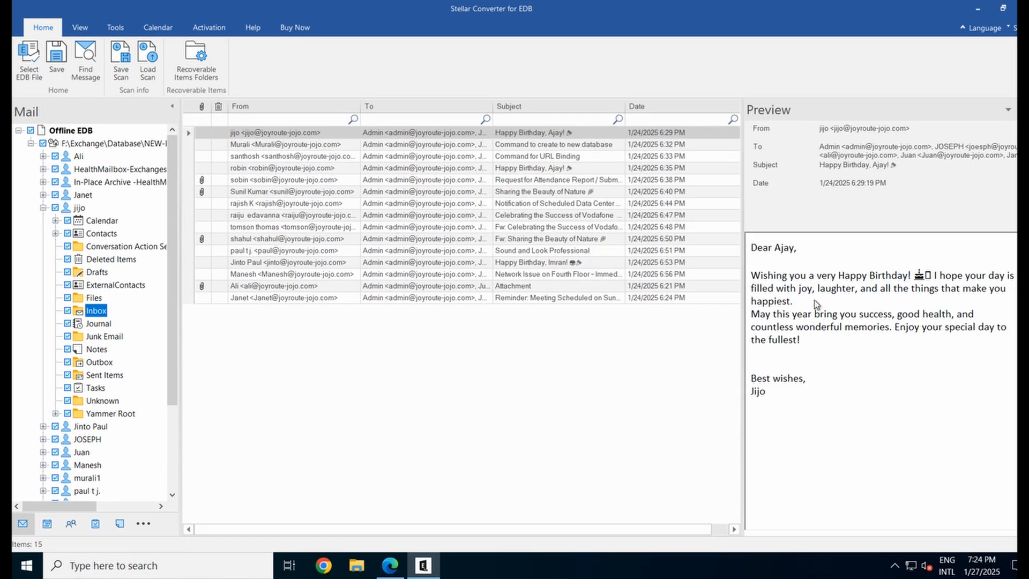
click(307, 162)
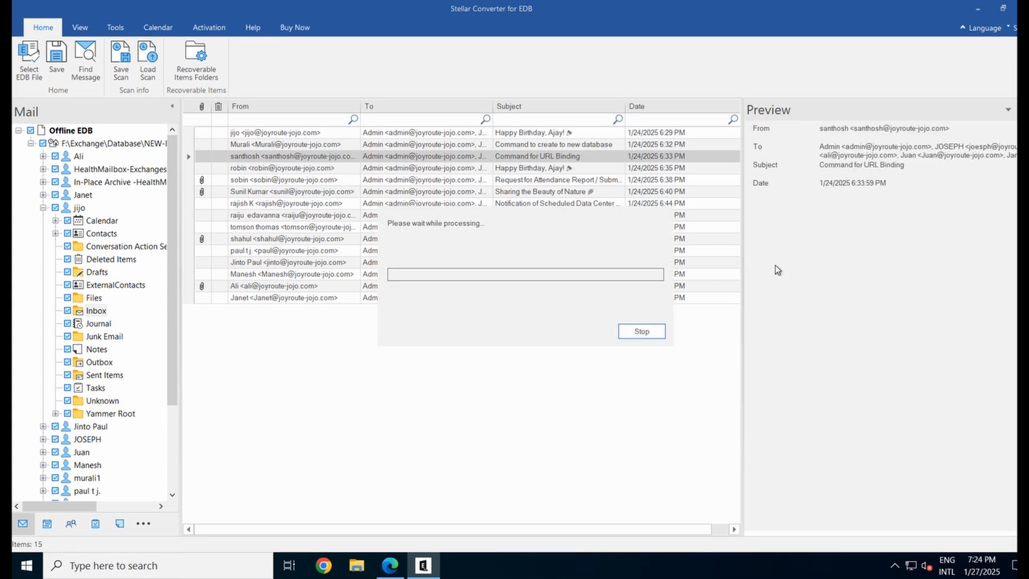
scroll(830, 423, down, 8)
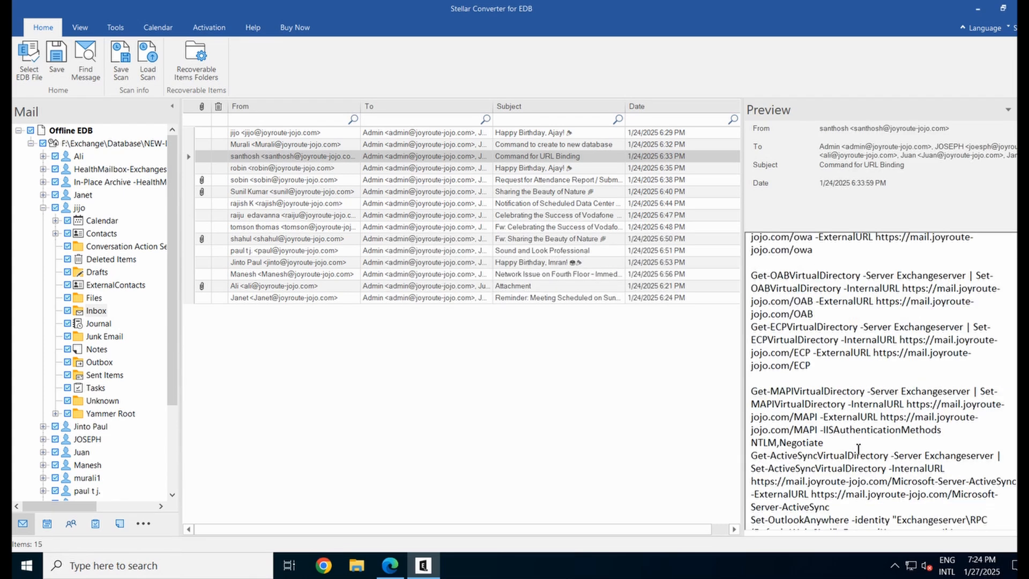
click(303, 193)
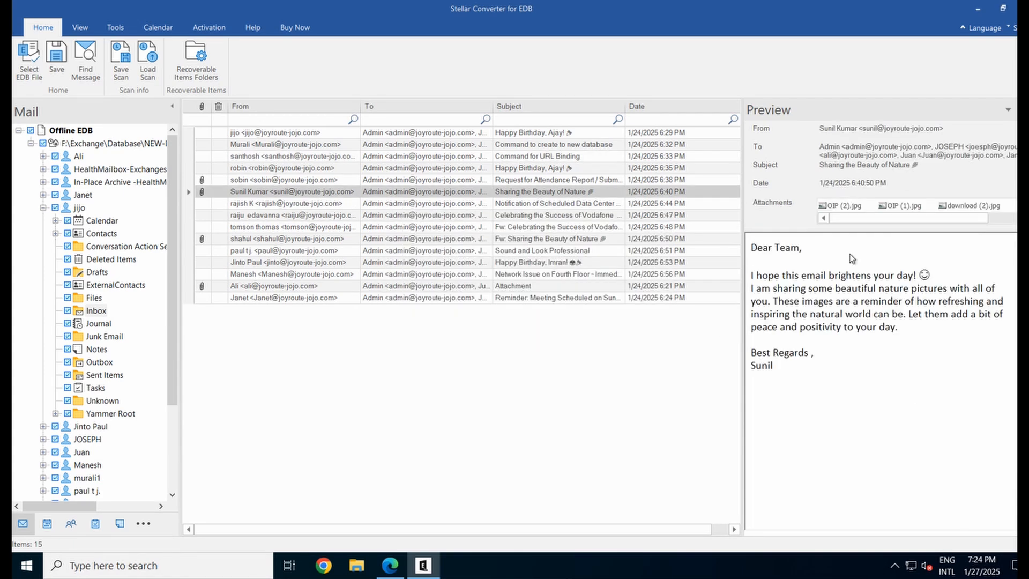
drag(736, 253, 736, 246)
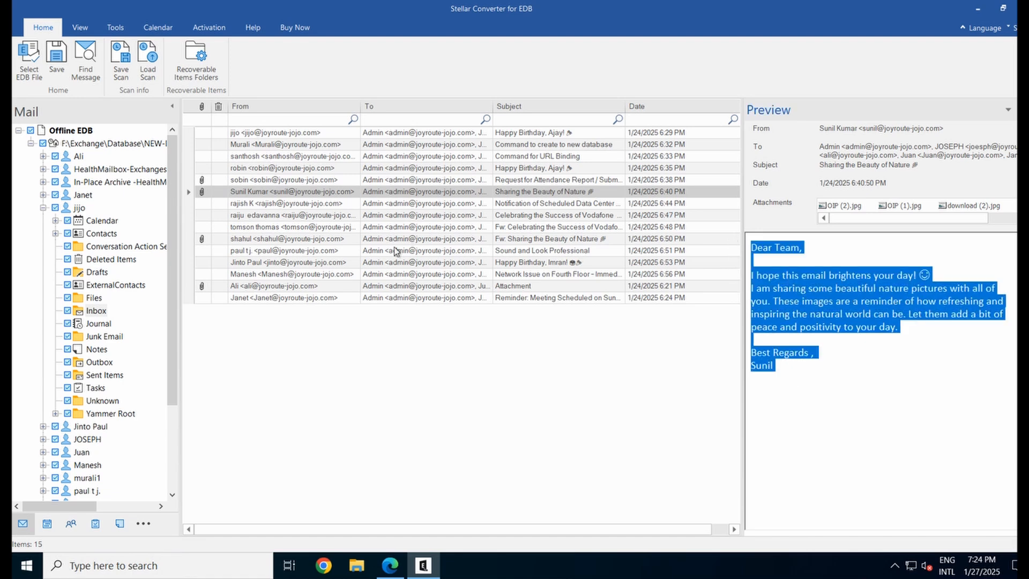
click(278, 239)
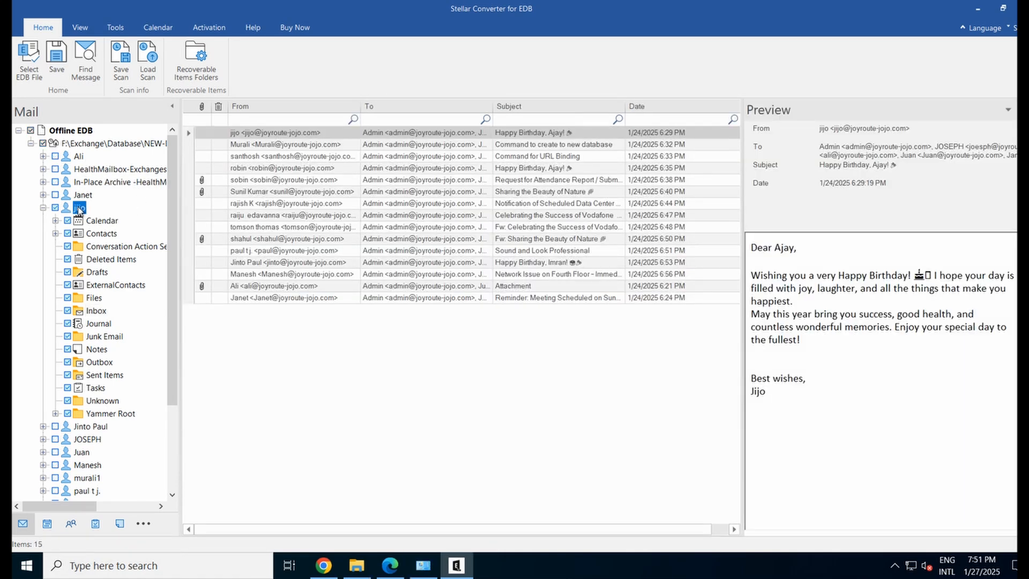
Export the mailbox as PST, with a new 'PST' folder on the Desktop as the destination
right_click(78, 209)
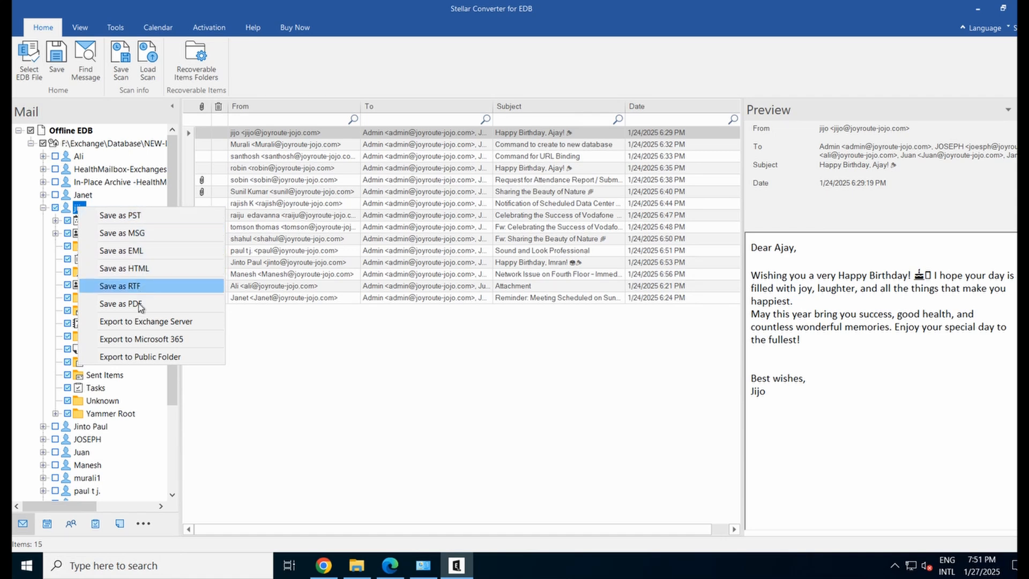
click(134, 216)
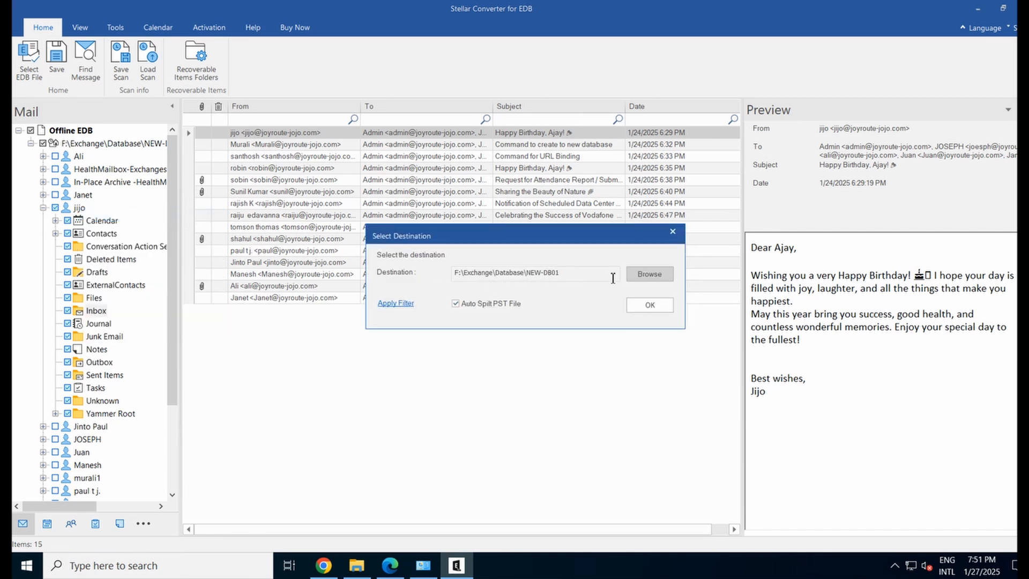
click(644, 276)
click(463, 234)
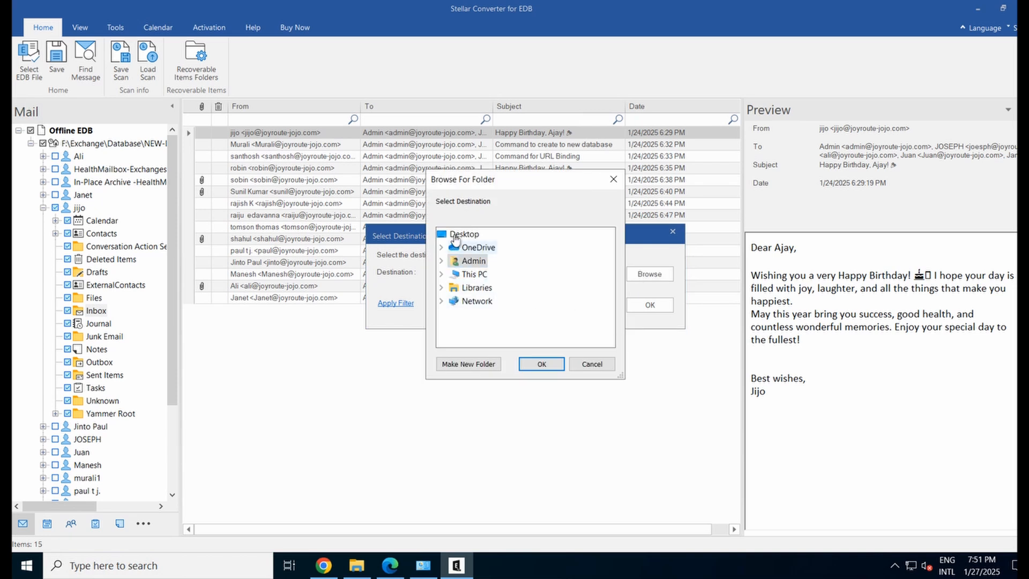
click(470, 364)
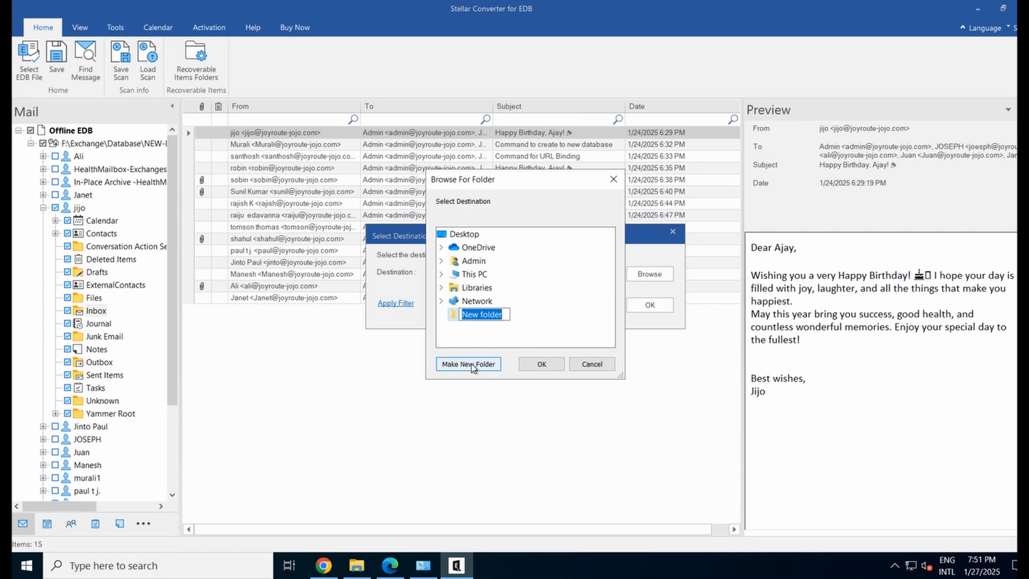
text(PST)
key(Return)
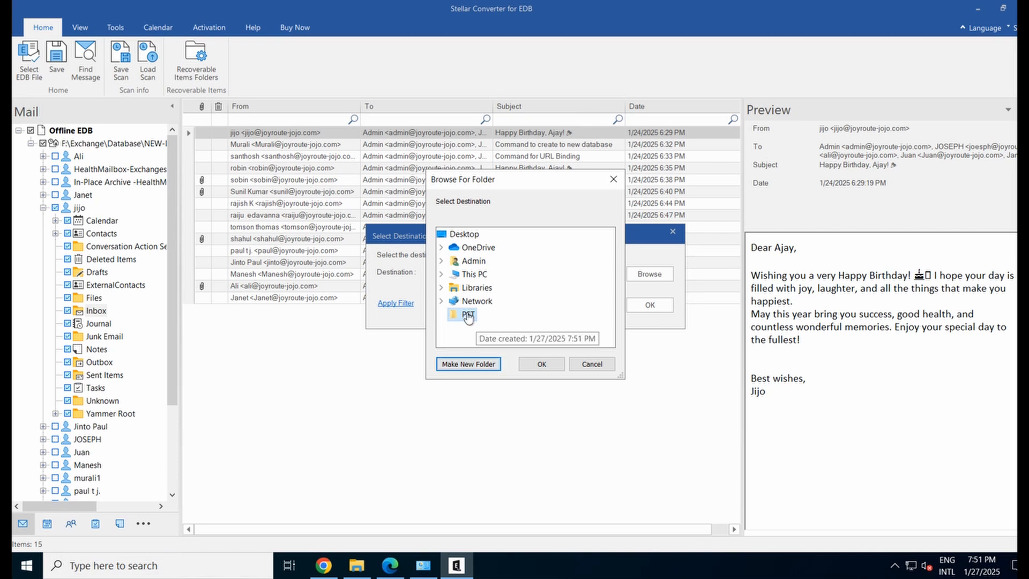
click(540, 366)
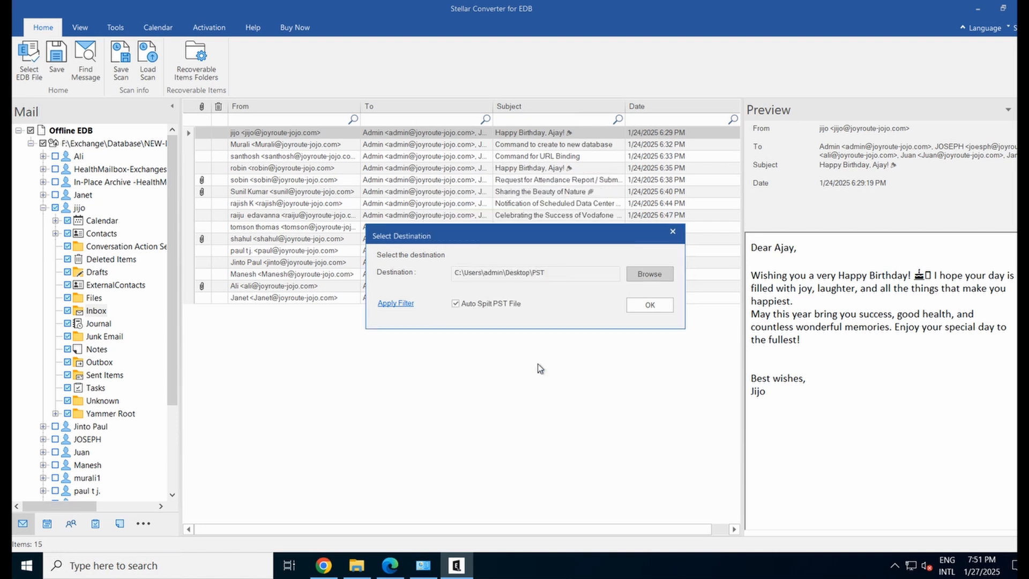
Run the PST save, acknowledge the Saving Complete message, and minimize the converter
click(650, 305)
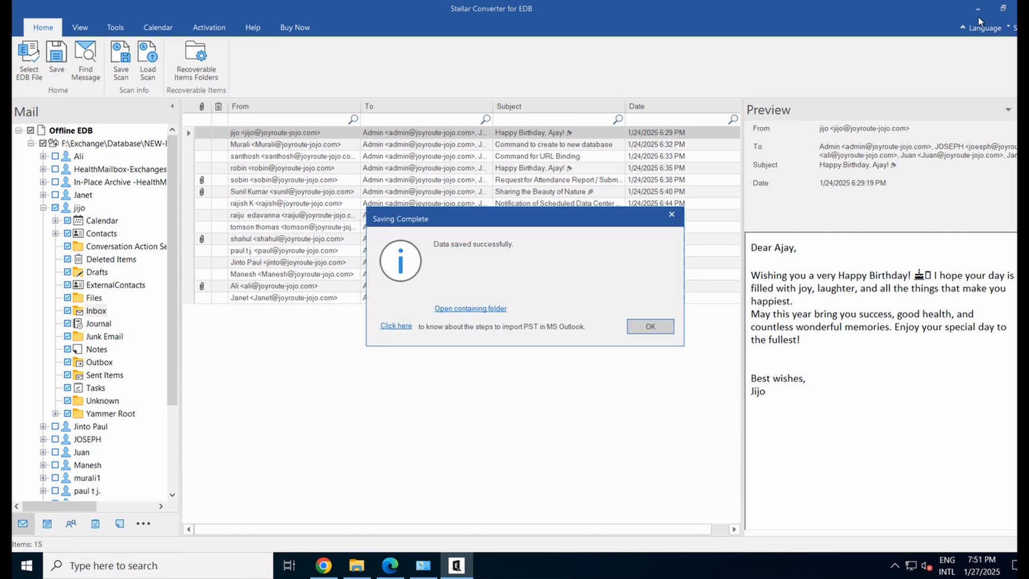
click(657, 329)
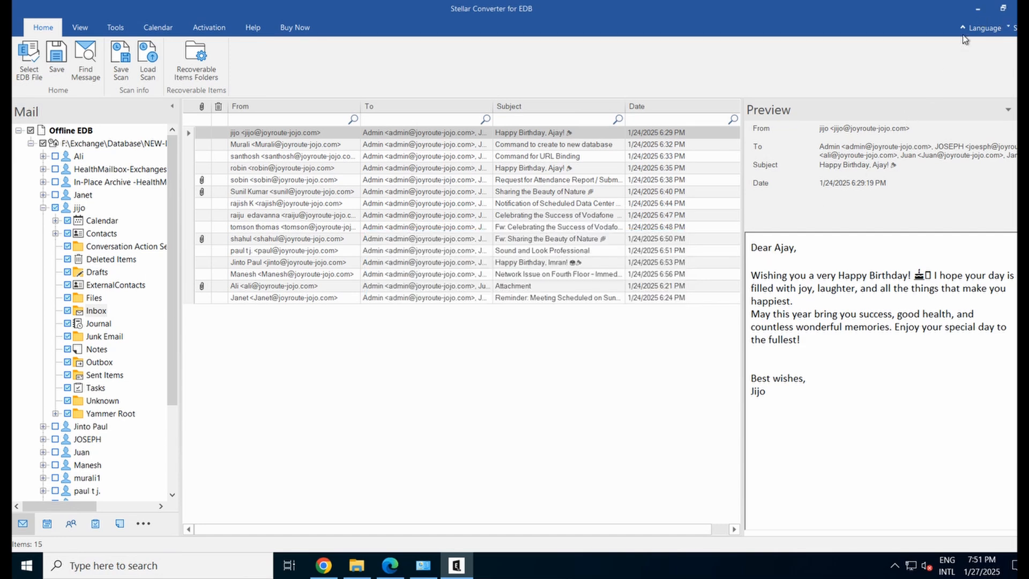
click(976, 9)
Open the Desktop PST folder and its dated Stellar_1_27_2025 output subfolder
drag(43, 428, 453, 166)
key(Return)
double_click(438, 113)
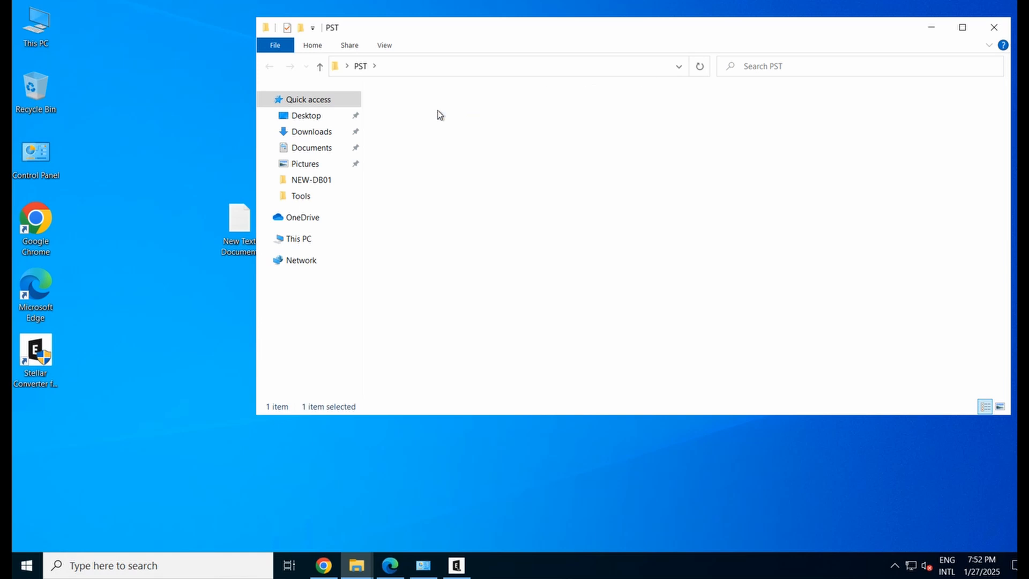
Check the exported file's Properties to confirm it is a 4.13 MB Outlook Data File (.pst)
click(418, 117)
right_click(418, 116)
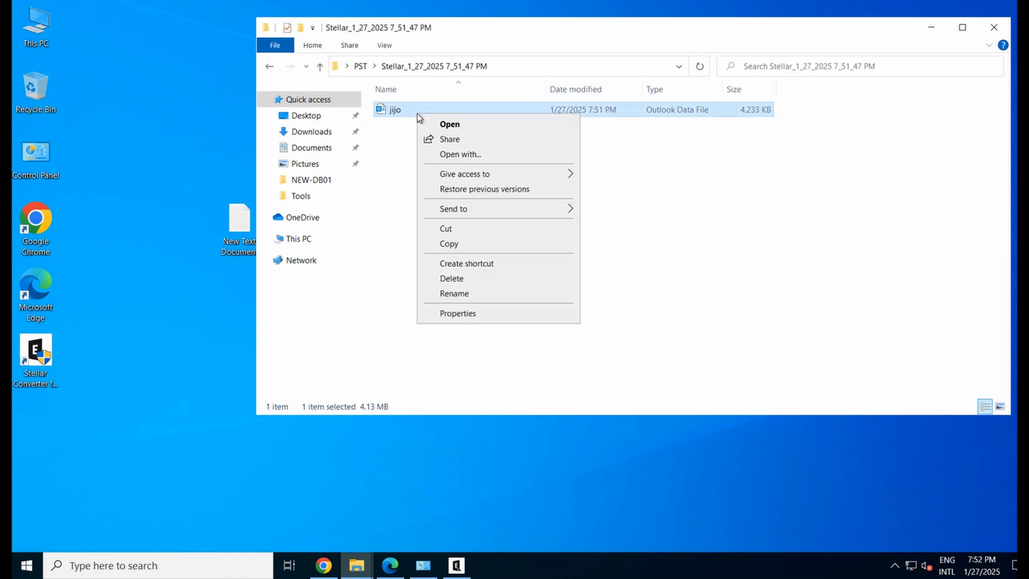
click(500, 313)
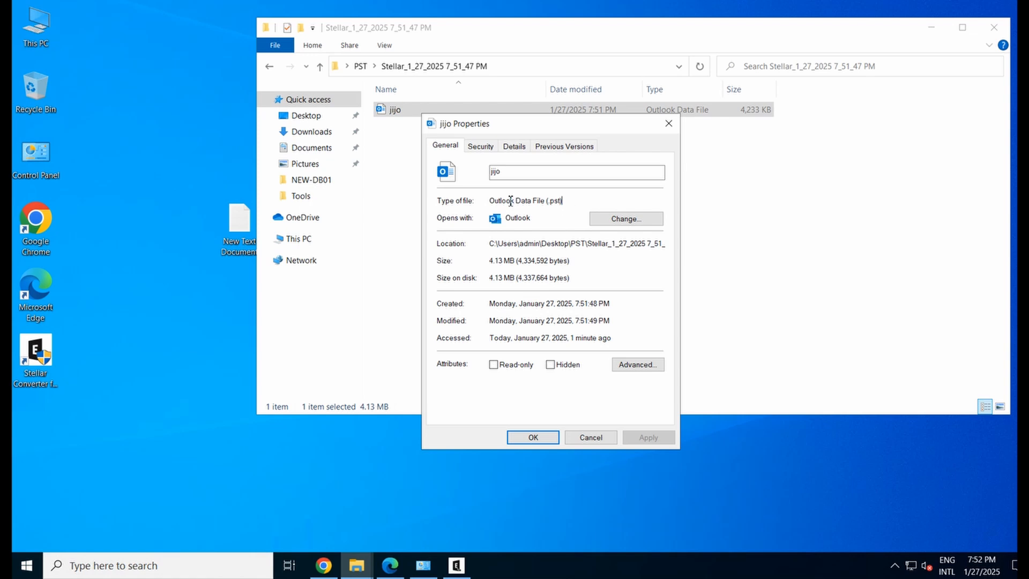
drag(516, 200, 481, 198)
click(738, 227)
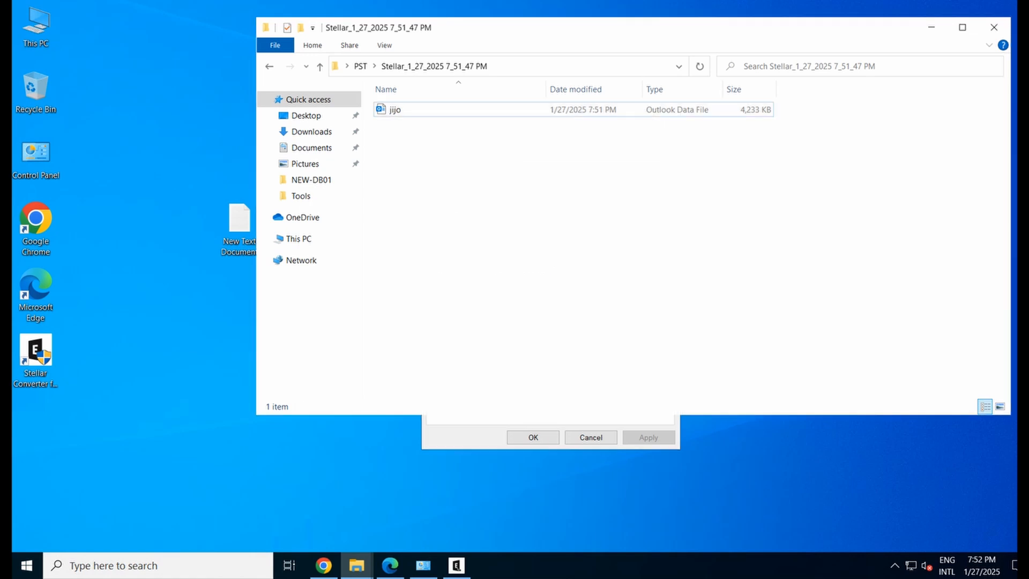